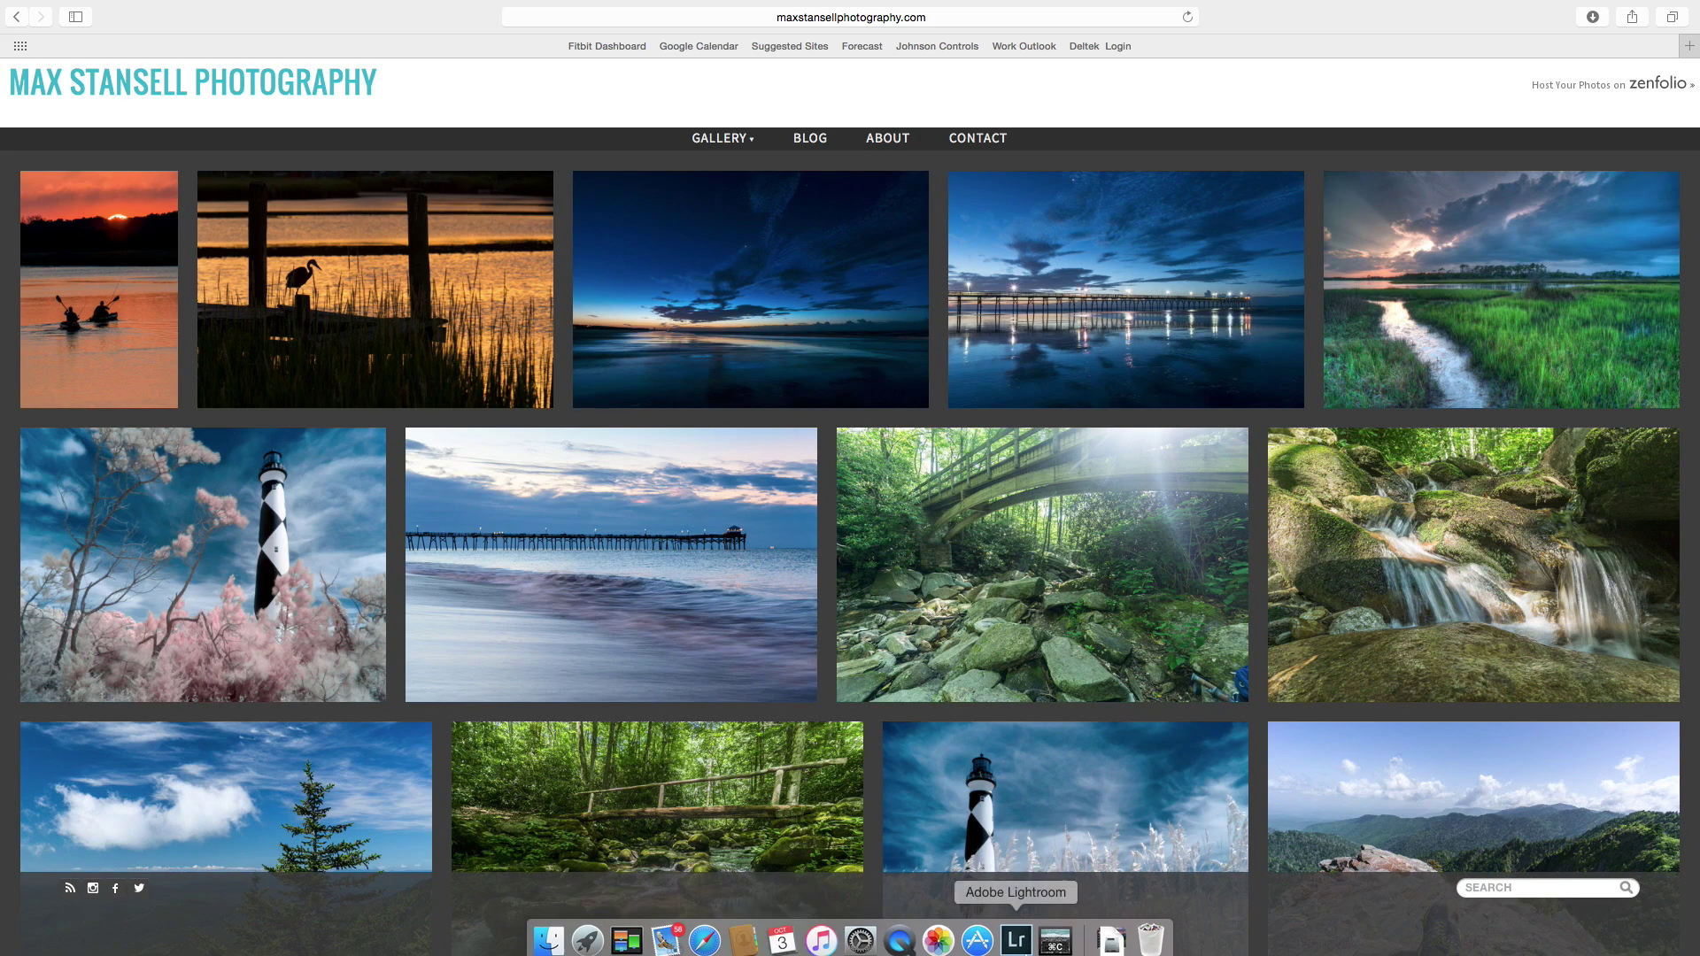
- Switch to Adobe Lightroom and start a new photo import
left_click(1023, 946)
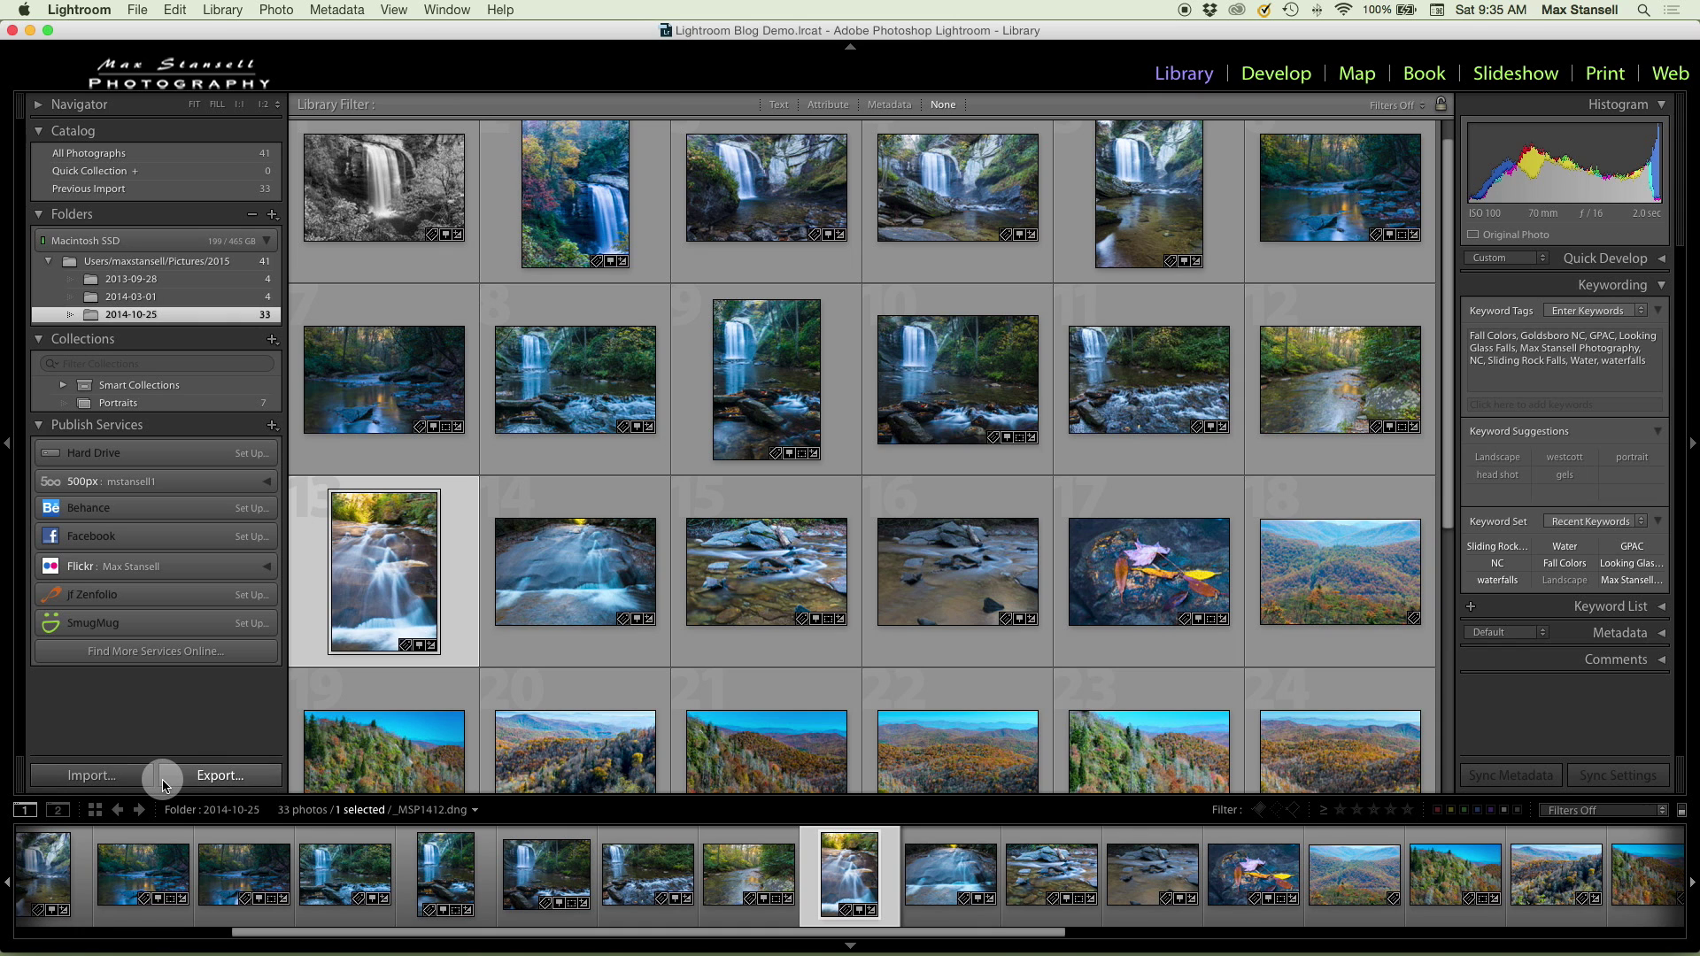
left_click(90, 777)
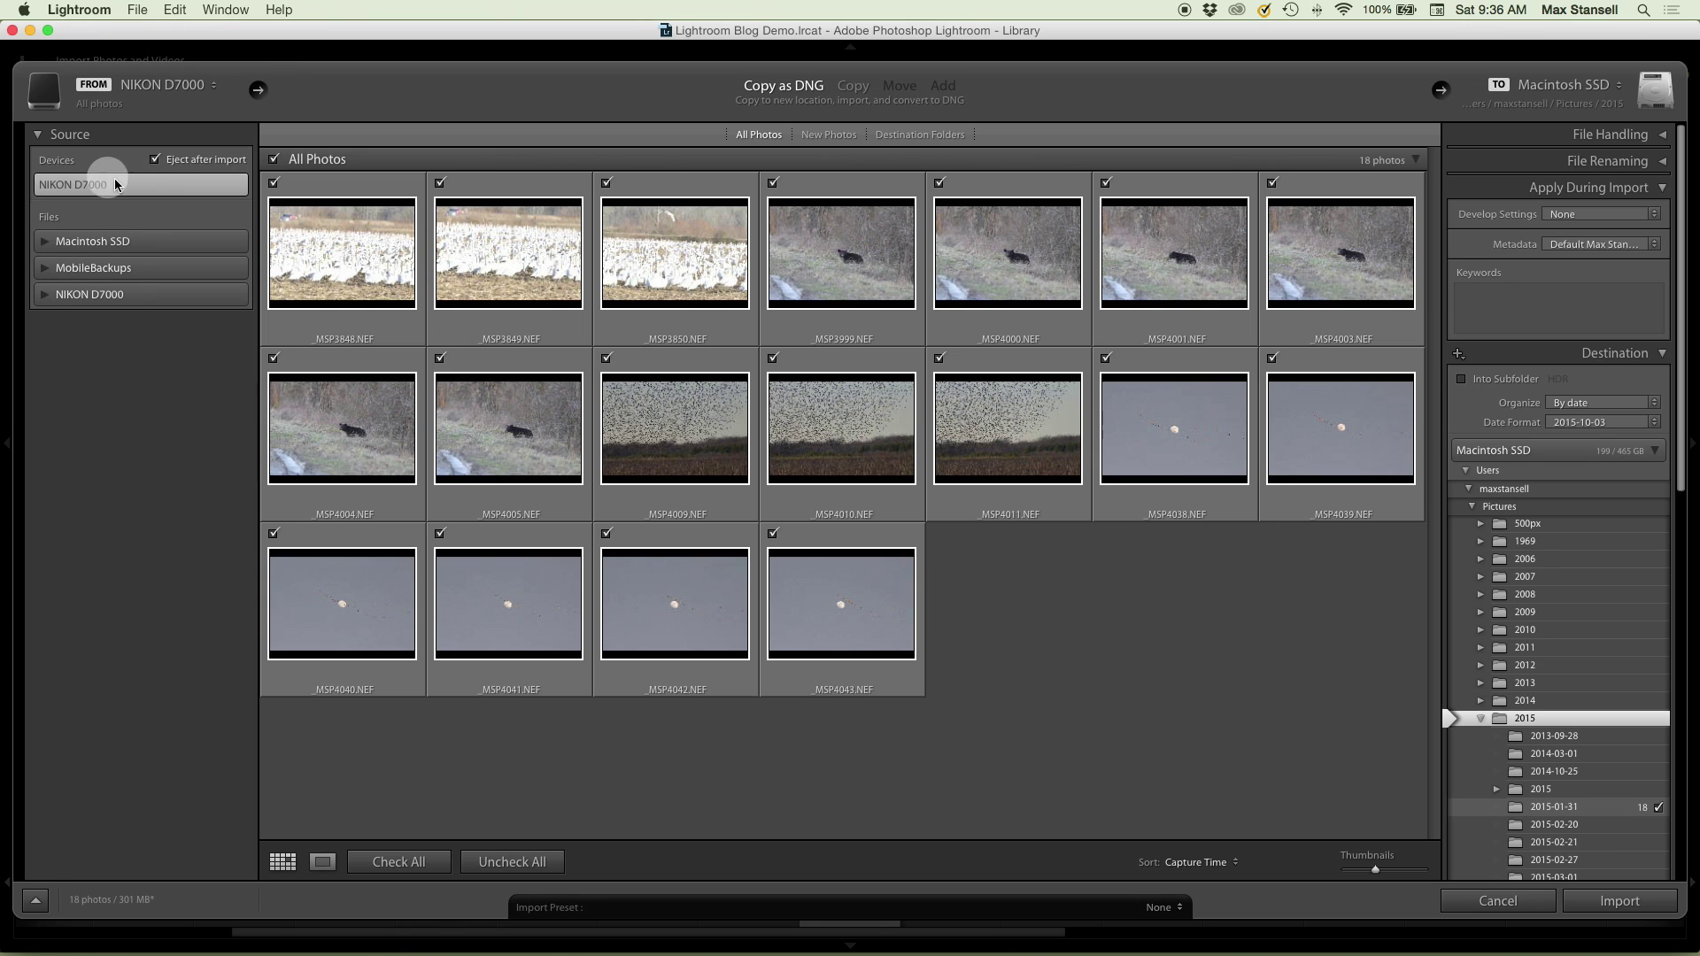
- Choose the DCIM/104D7000 folder on the NIKON D7000 as the import source and look through its photos
left_click(39, 295)
left_click(53, 317)
left_click(89, 333)
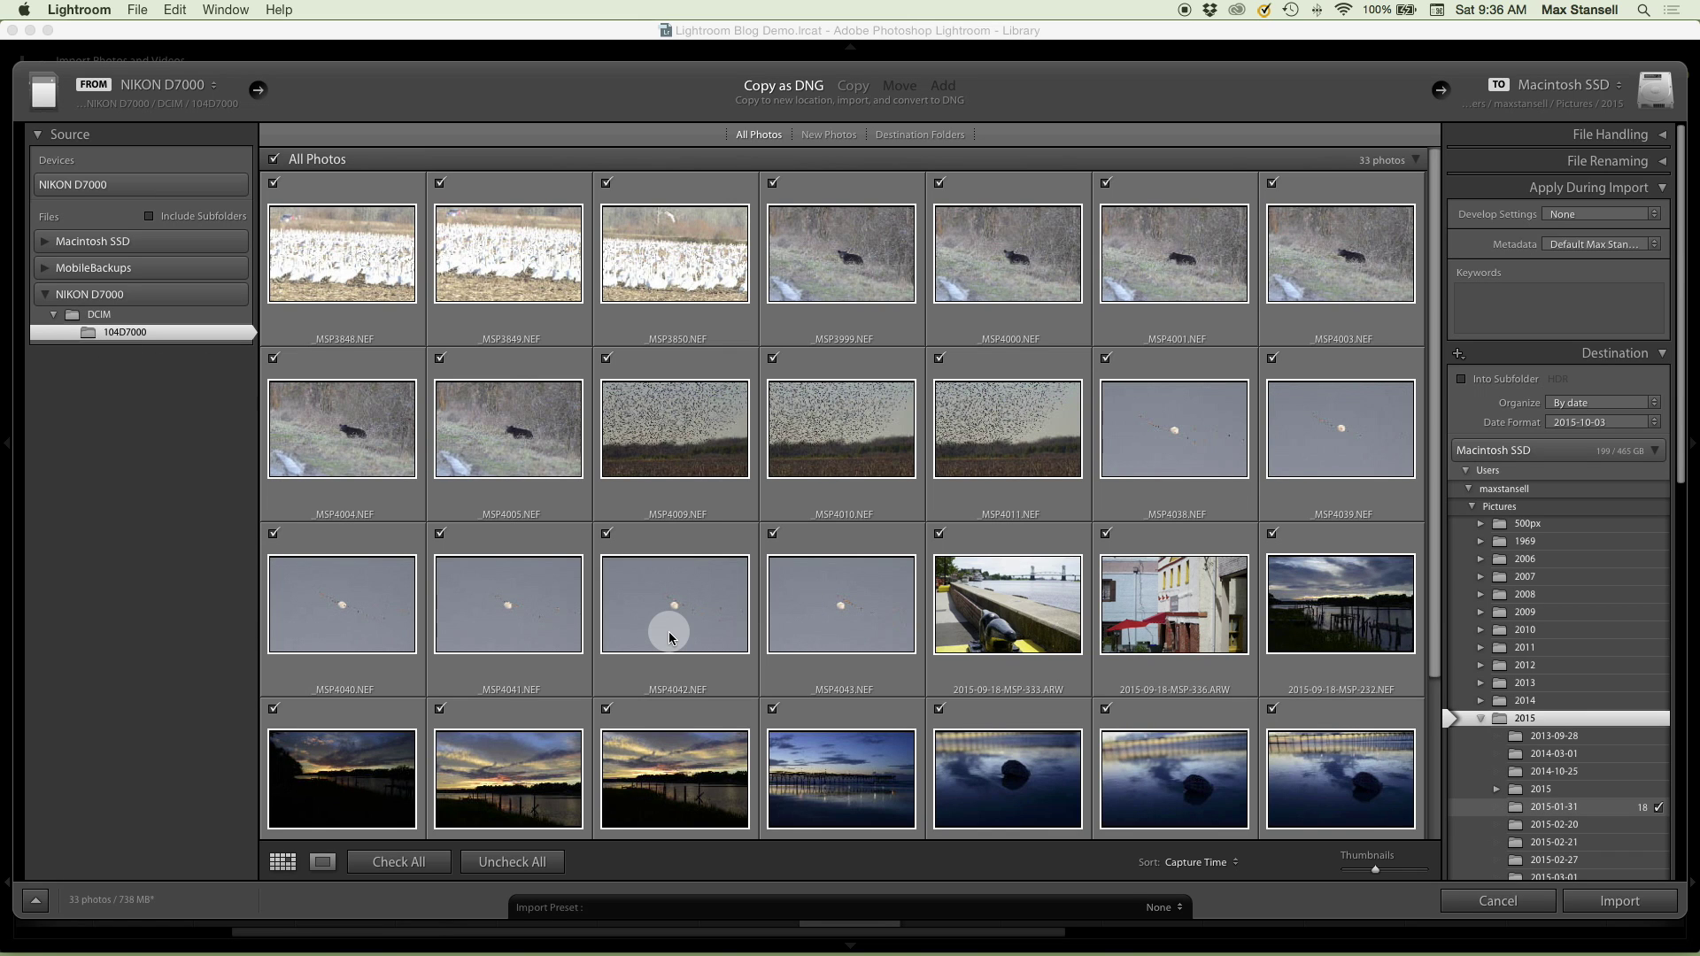
scroll(670, 638, "down", 2)
scroll(670, 636, "up", 5)
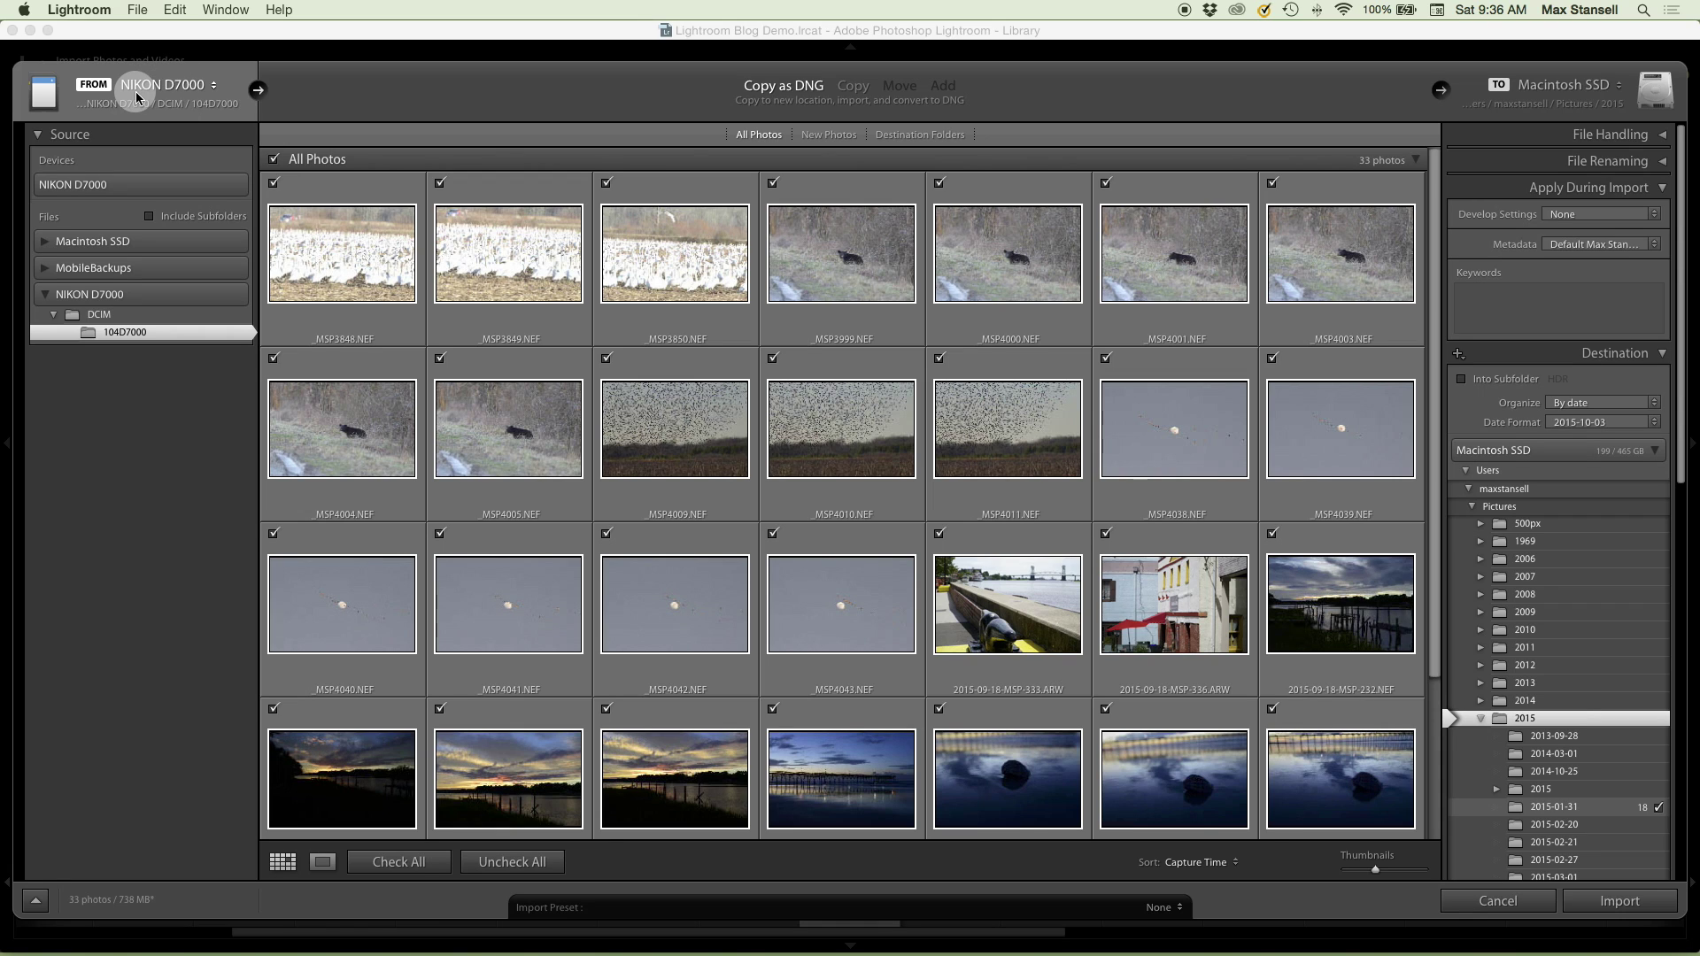
- Examine the folders on MobileBackups and Macintosh SSD as alternative import sources, collapsing each again
left_click(45, 270)
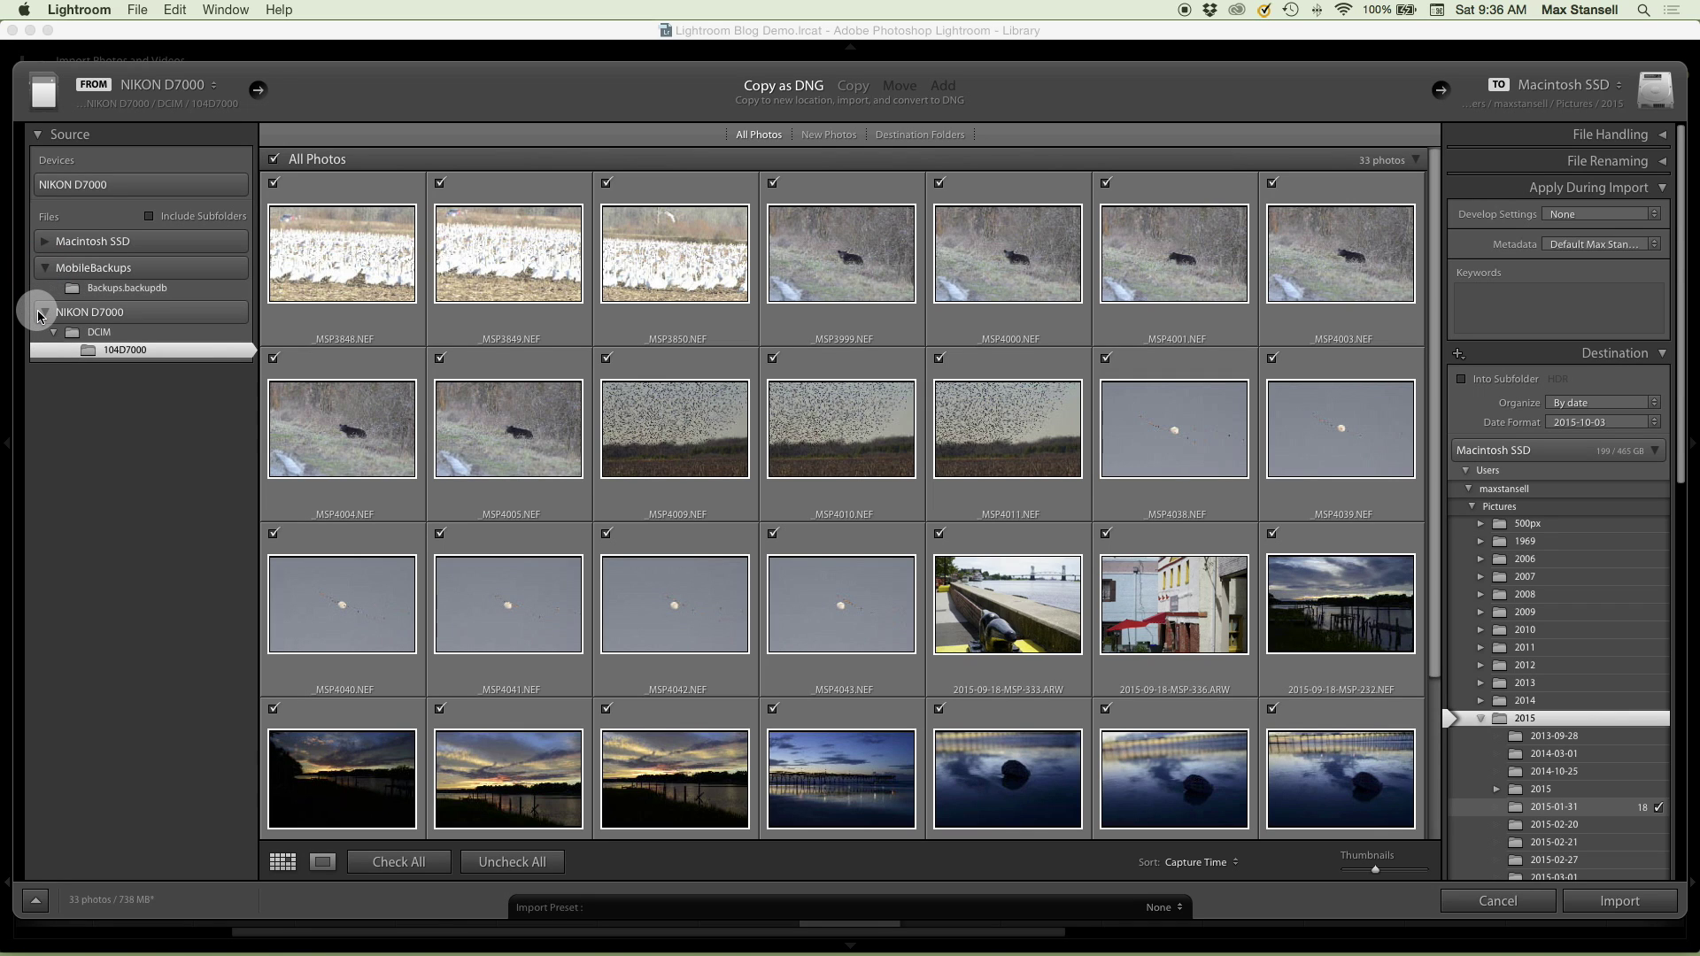
left_click(46, 276)
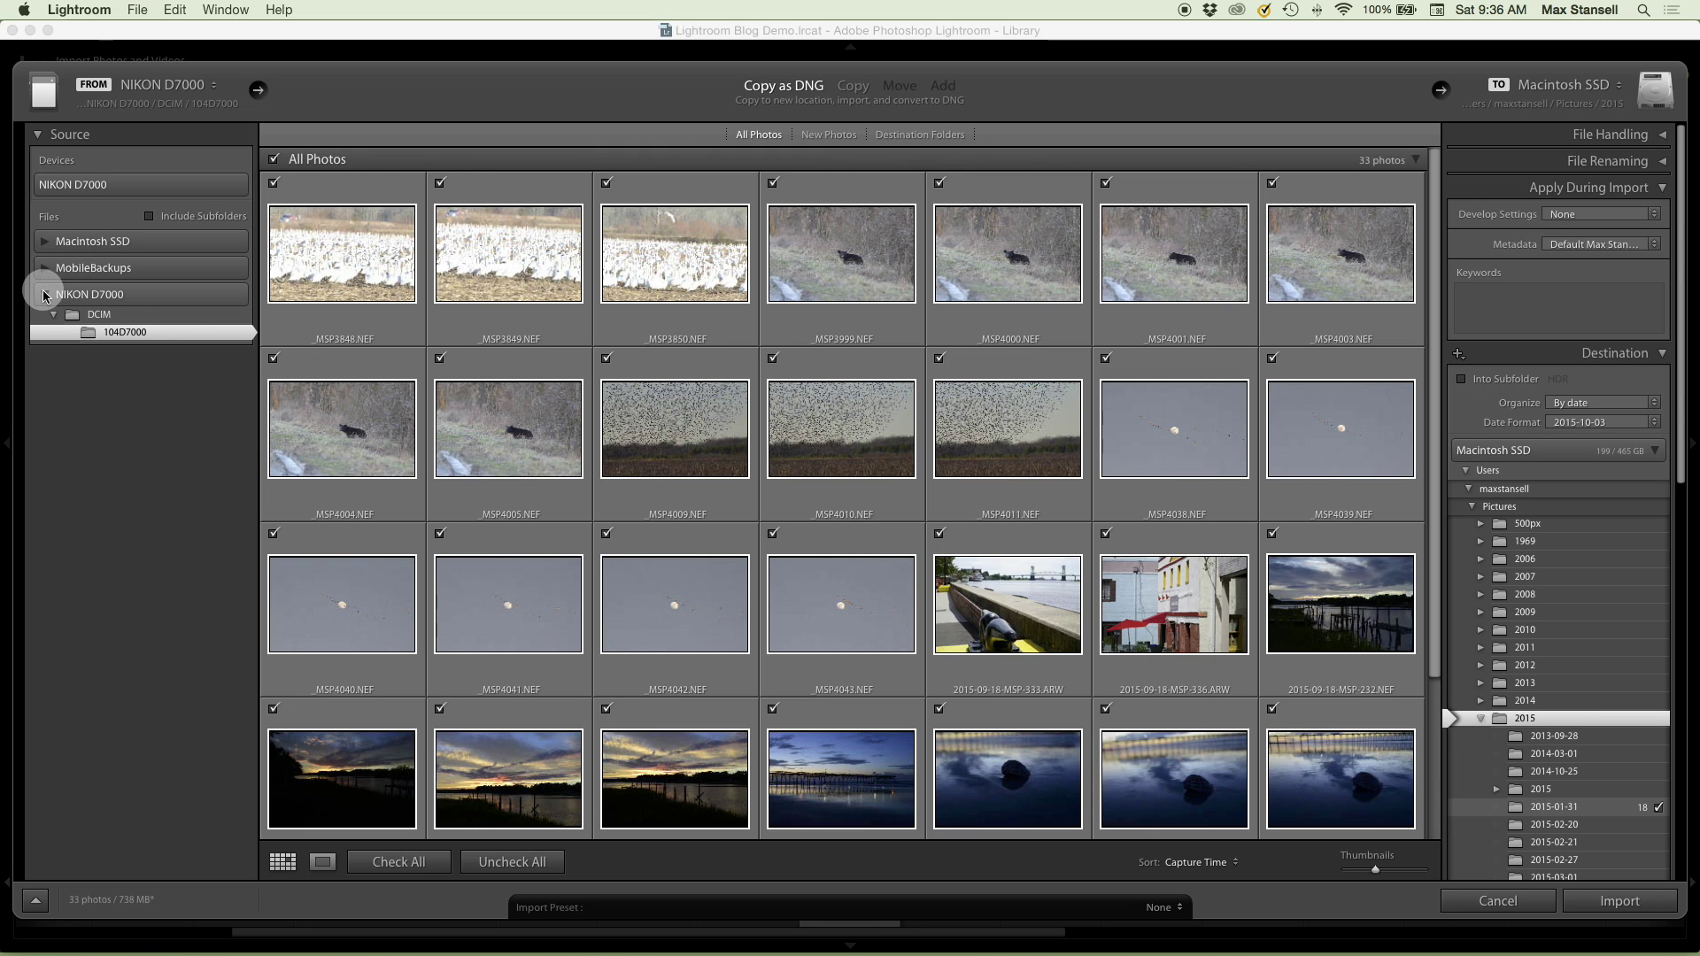
left_click(42, 244)
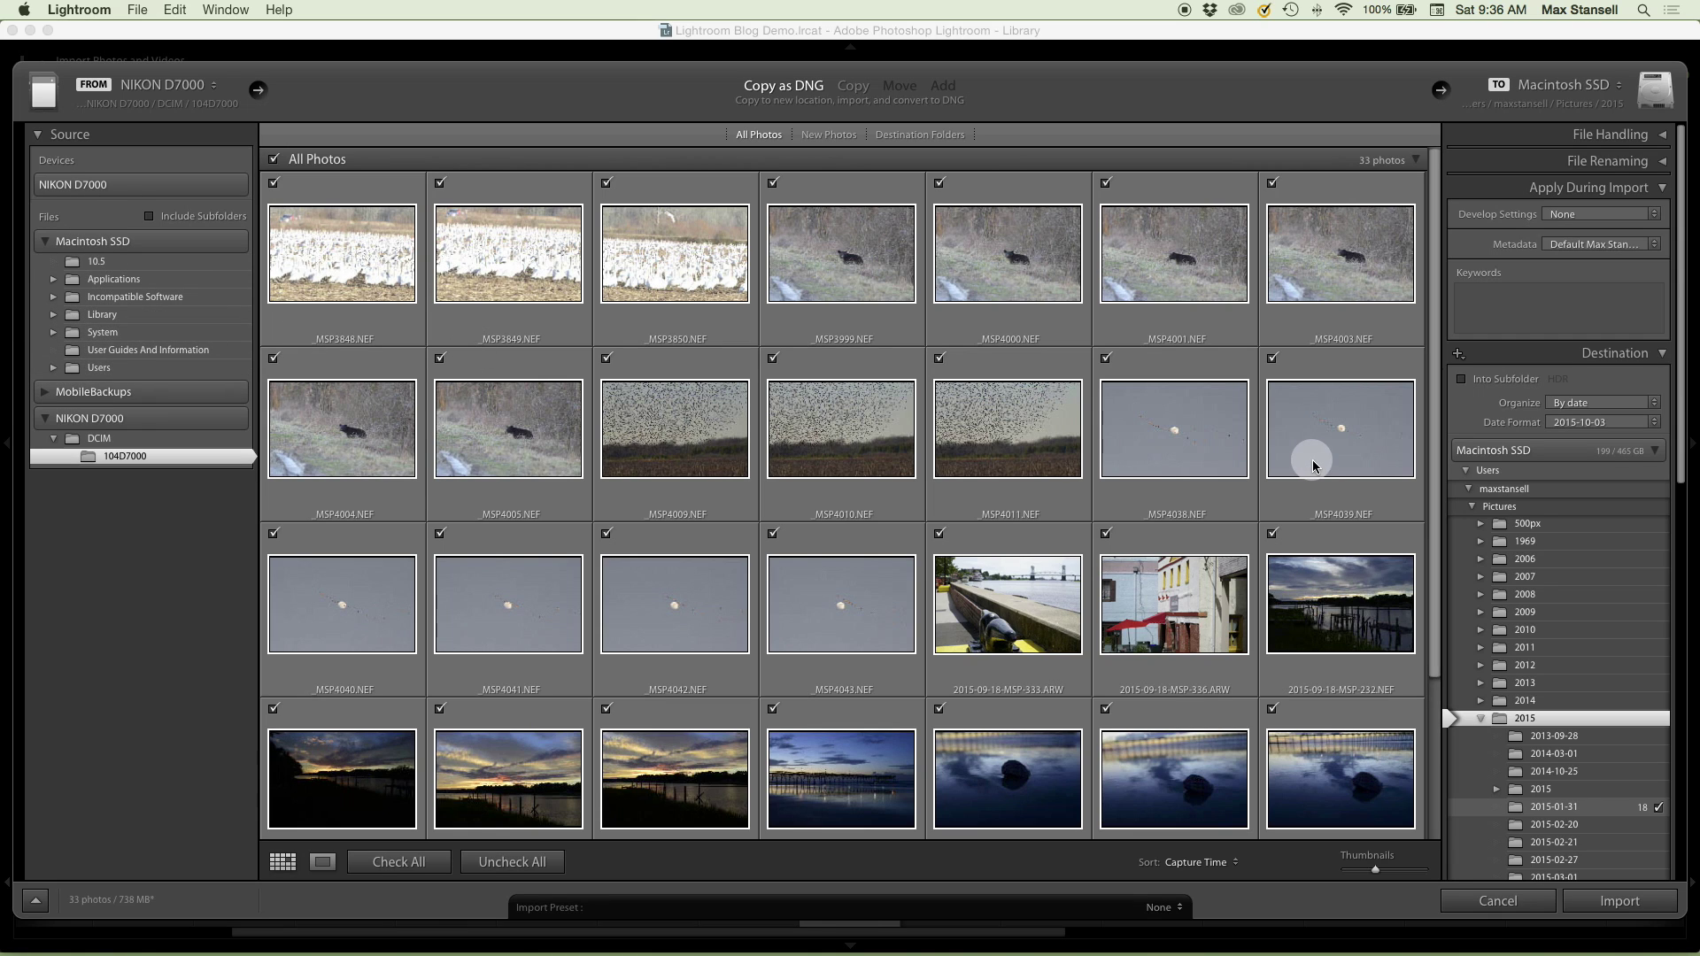
left_click(46, 245)
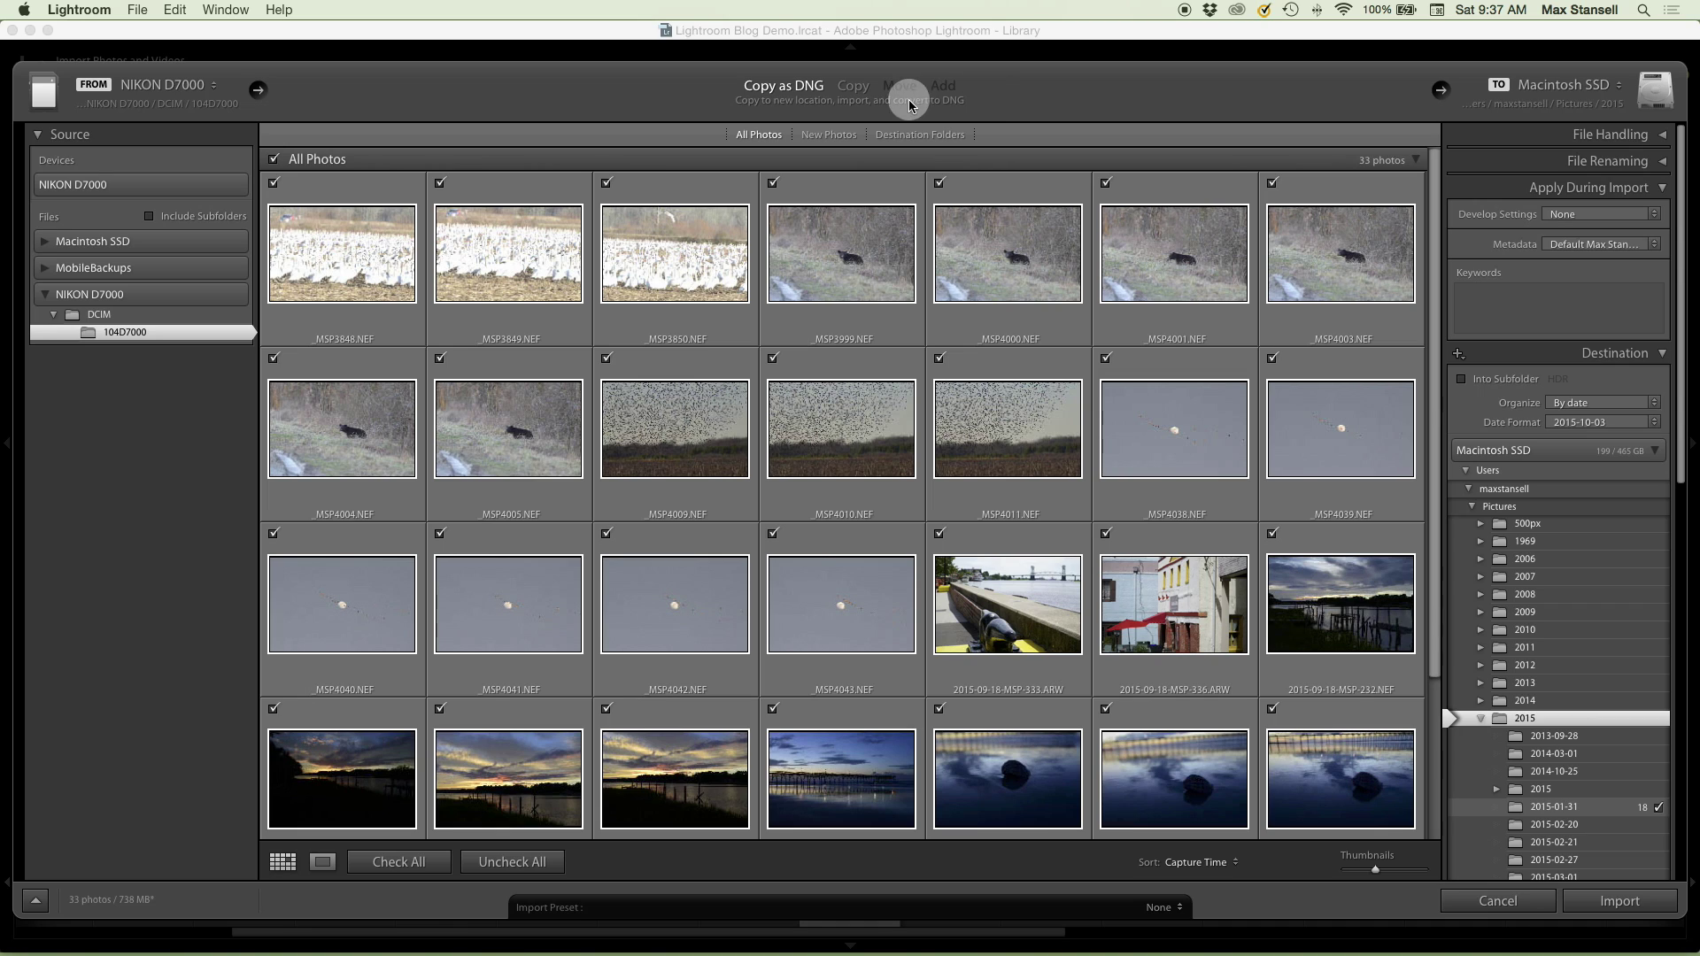
- Try the Copy import method, check the file details of a few photos, and return to Copy as DNG
left_click(854, 88)
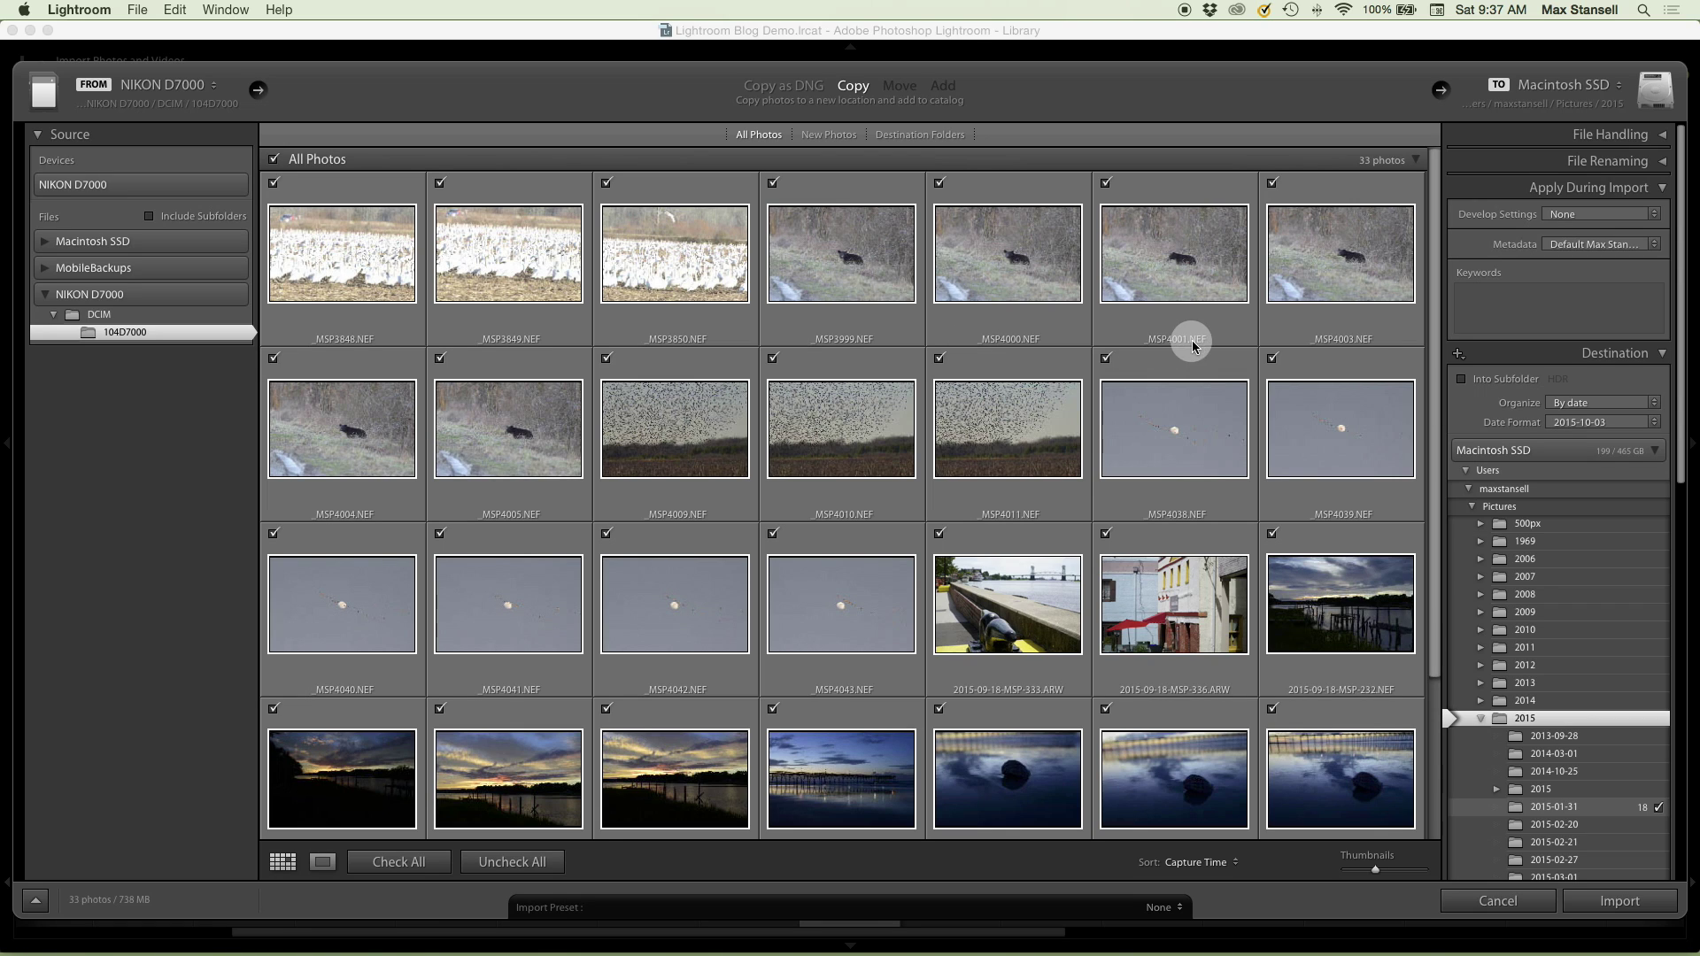
mouse_move(1197, 344)
mouse_move(1219, 691)
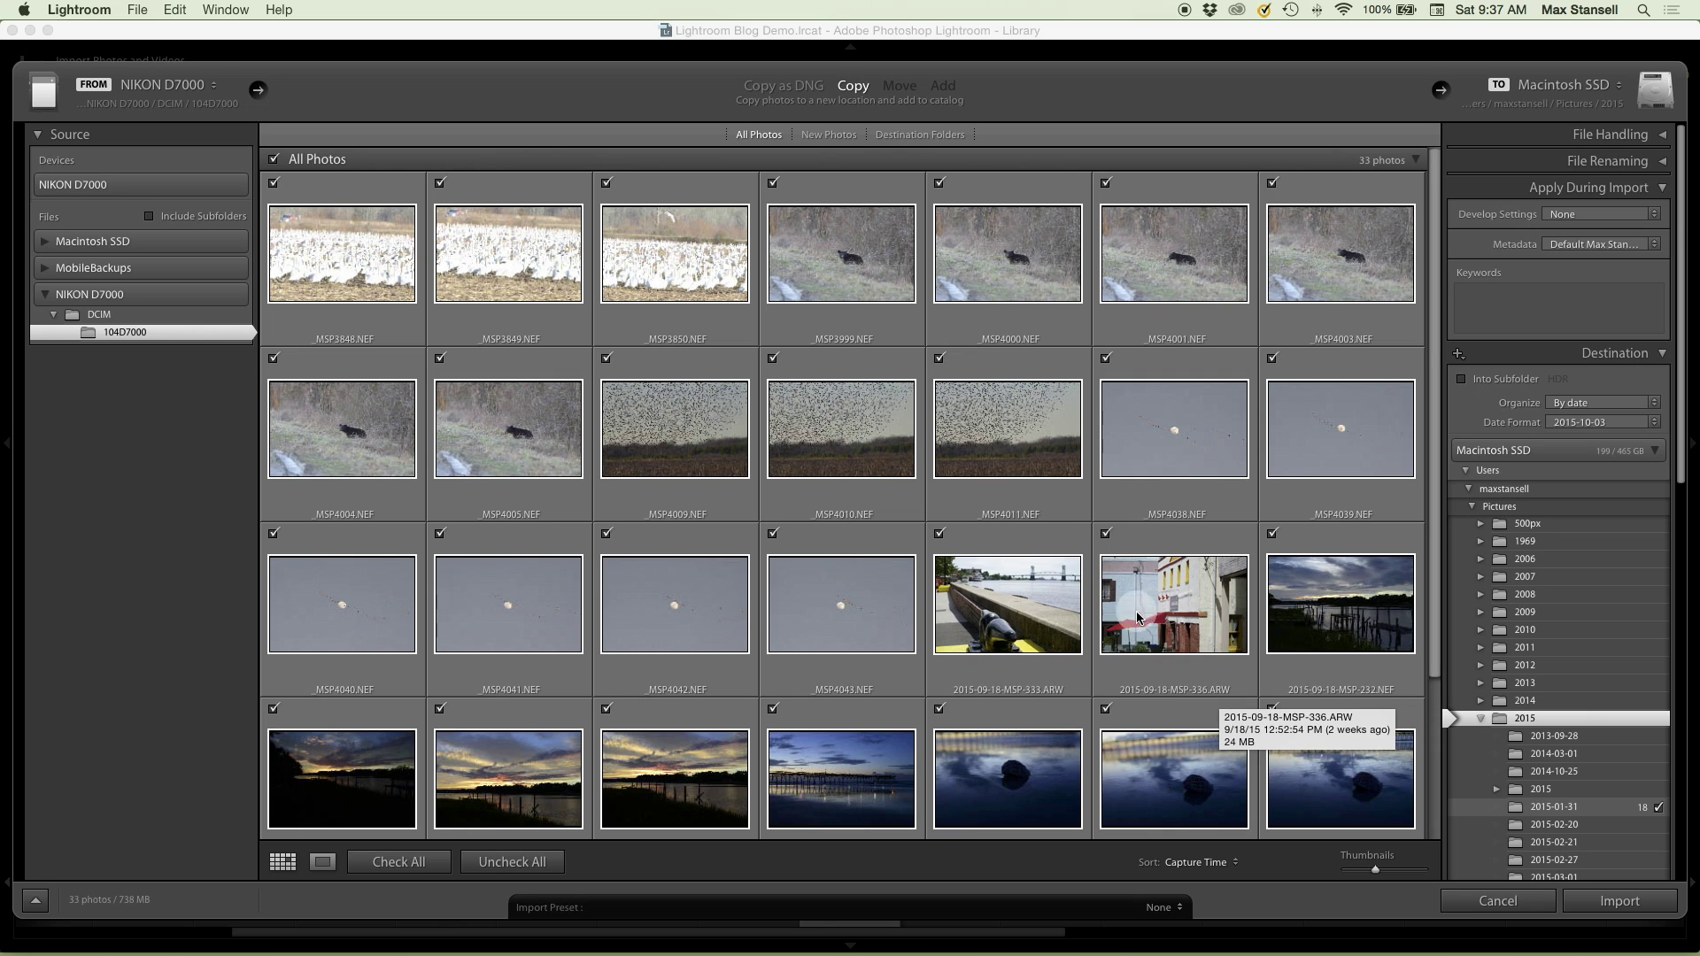
mouse_move(806, 460)
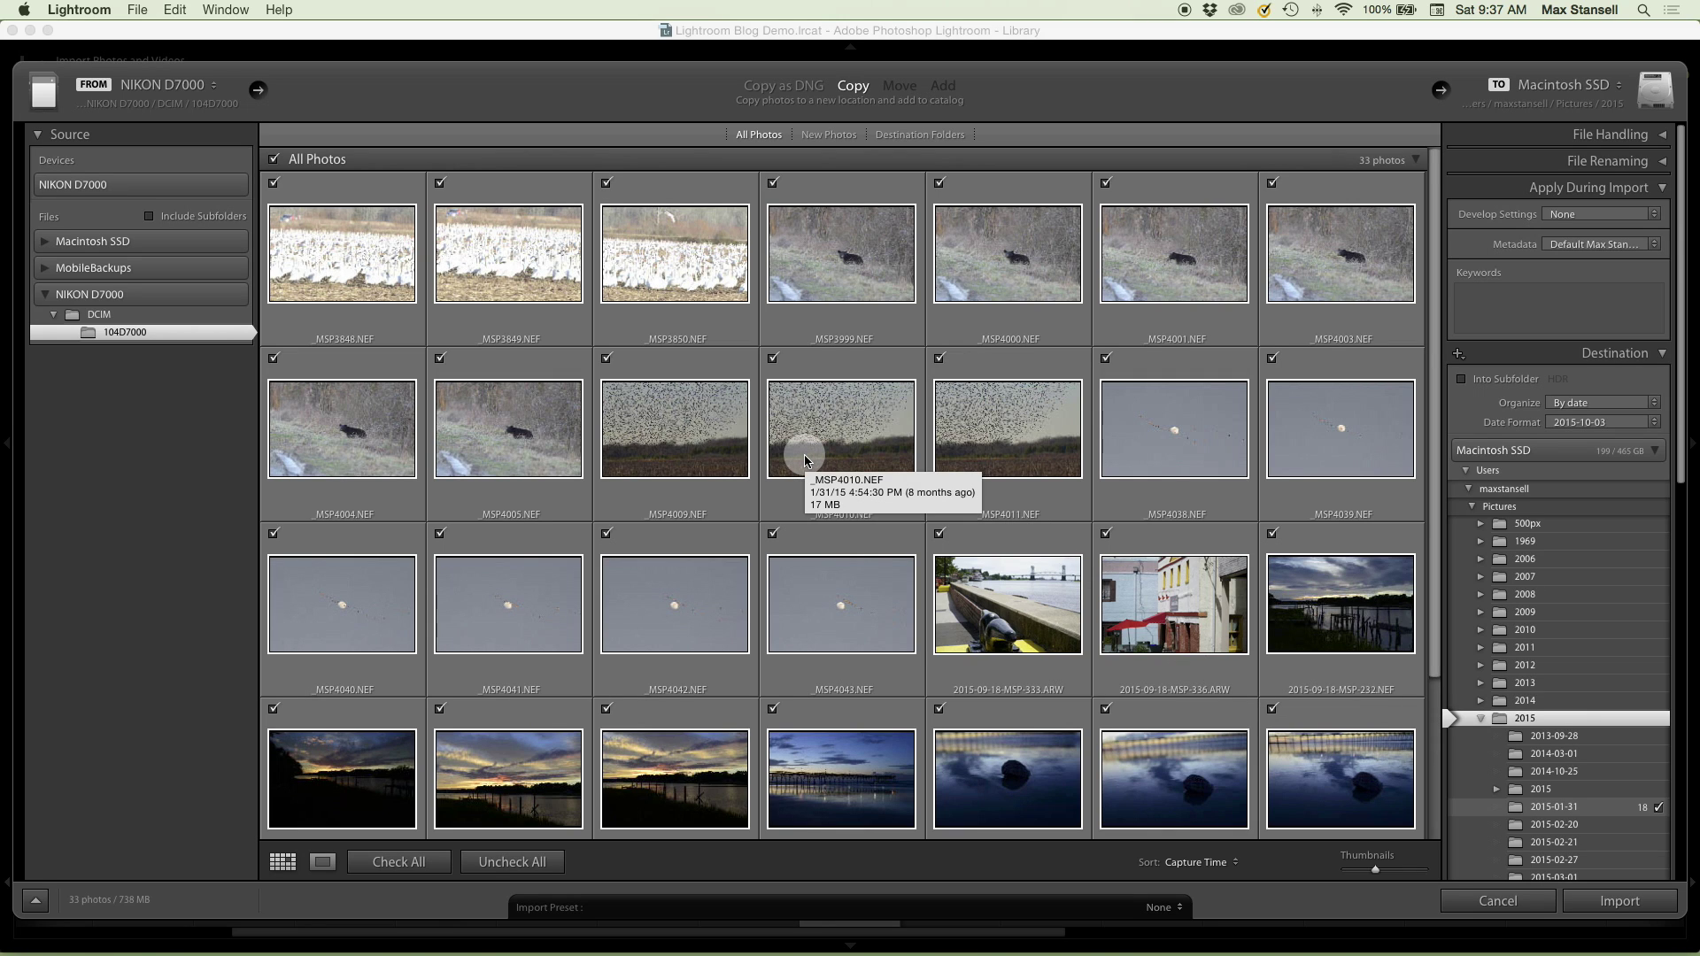
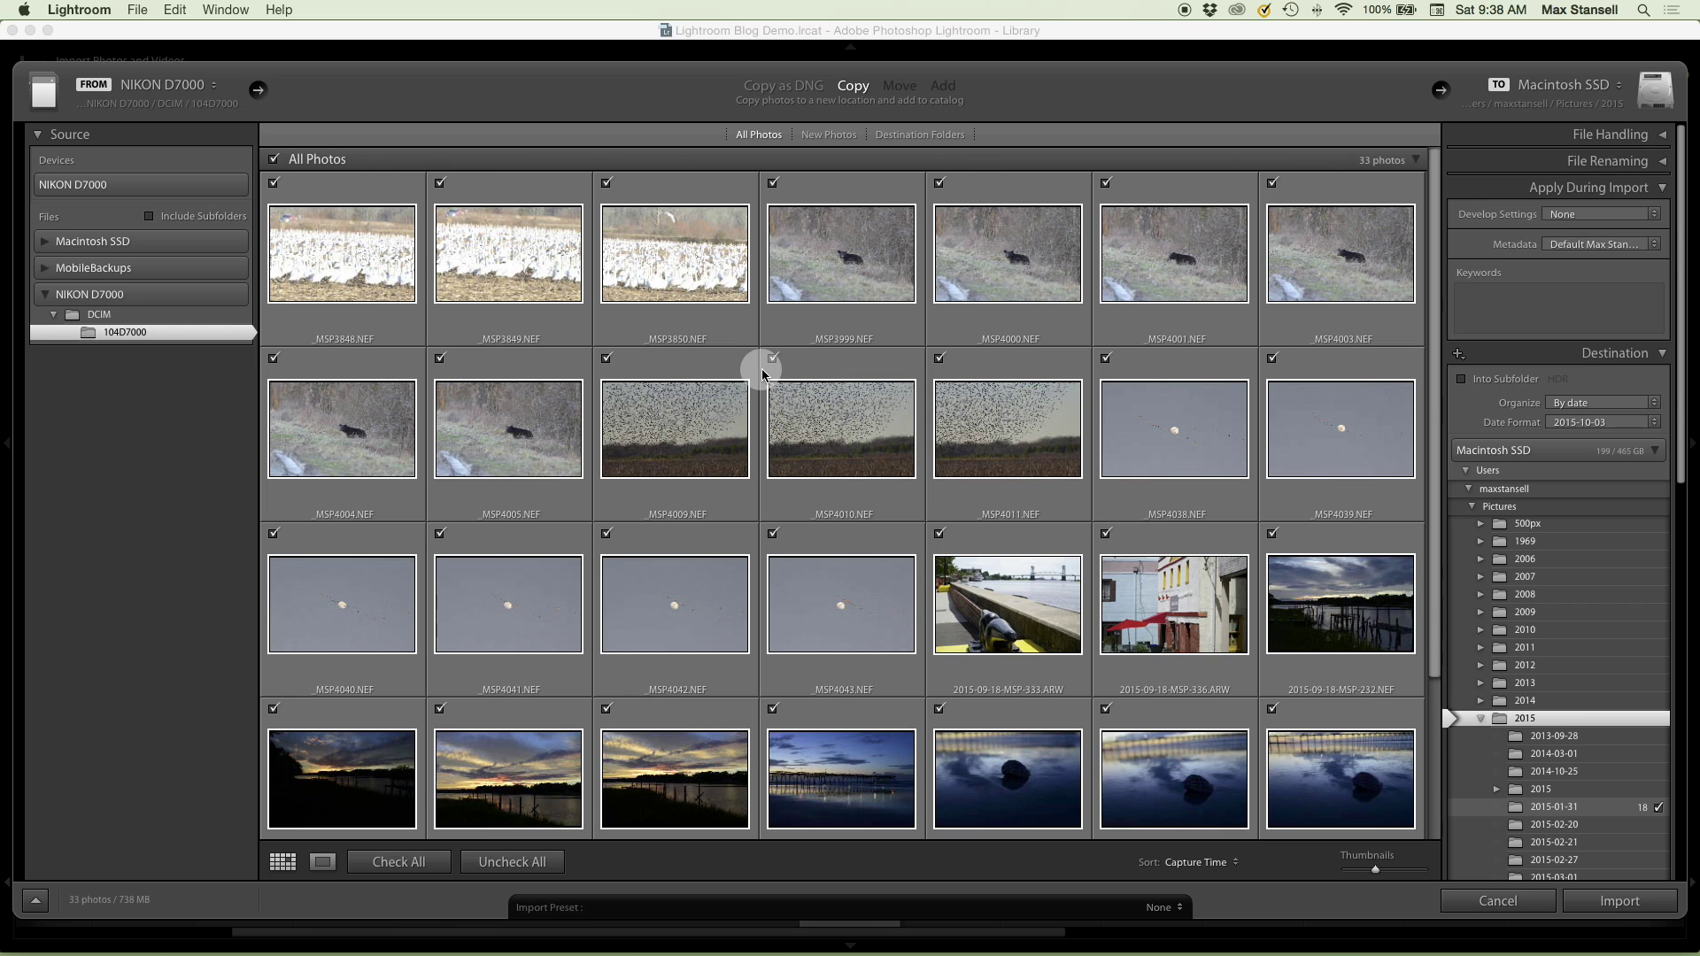
mouse_move(765, 374)
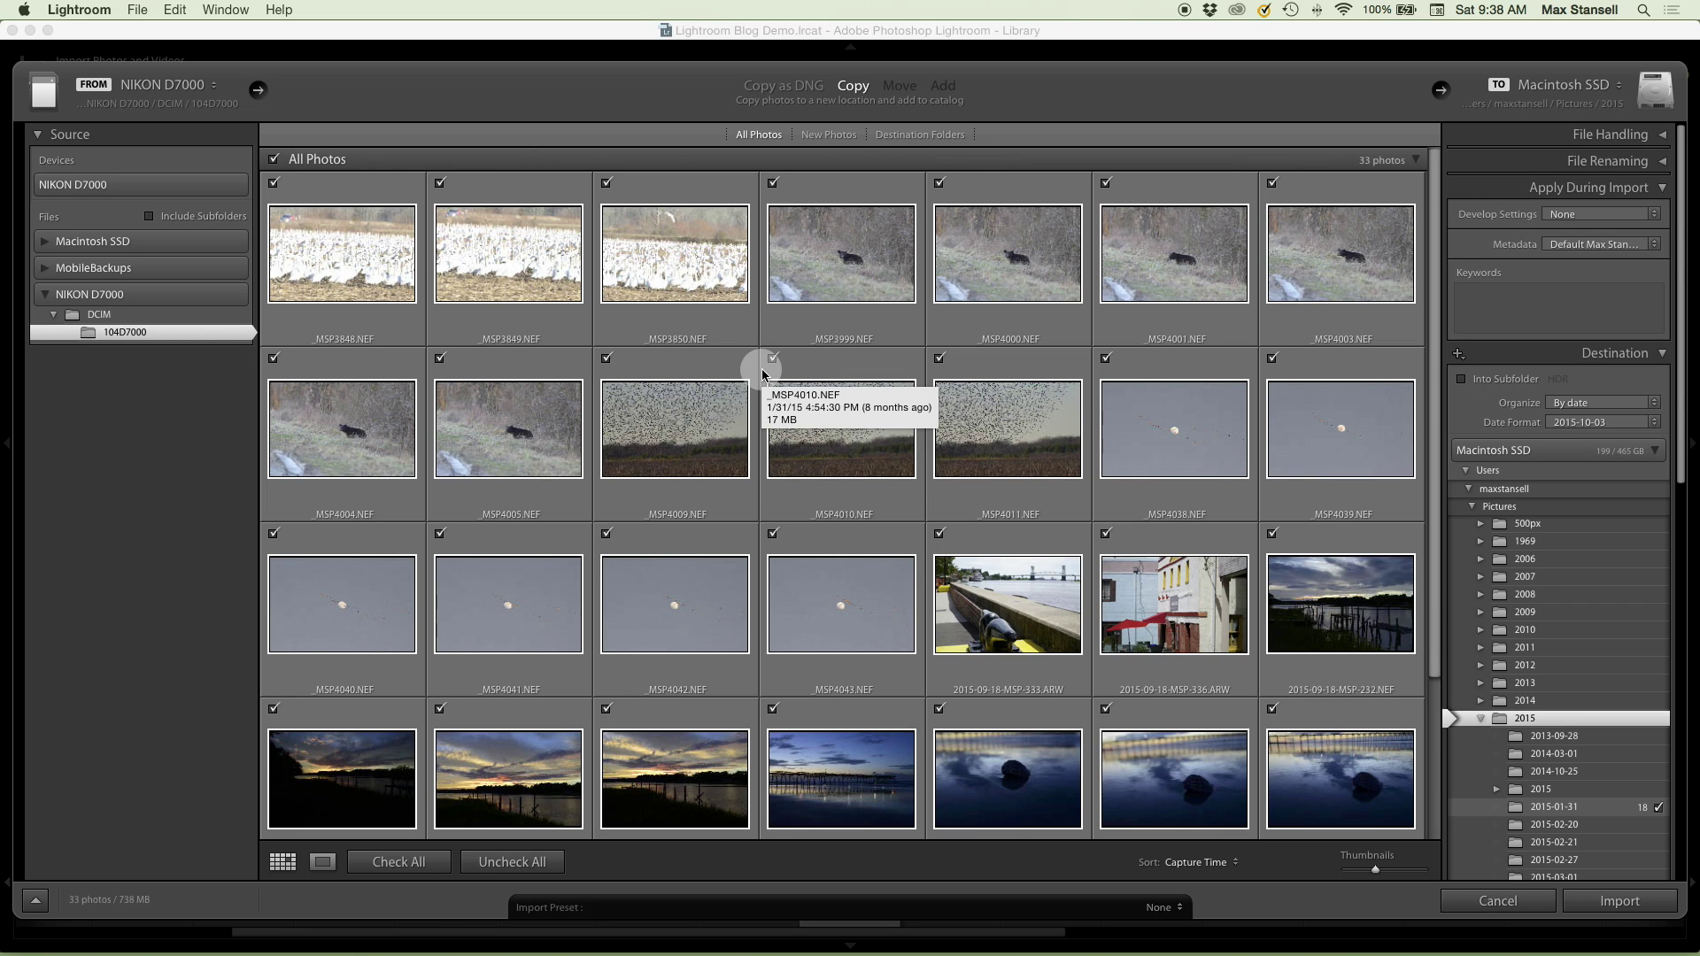
left_click(779, 85)
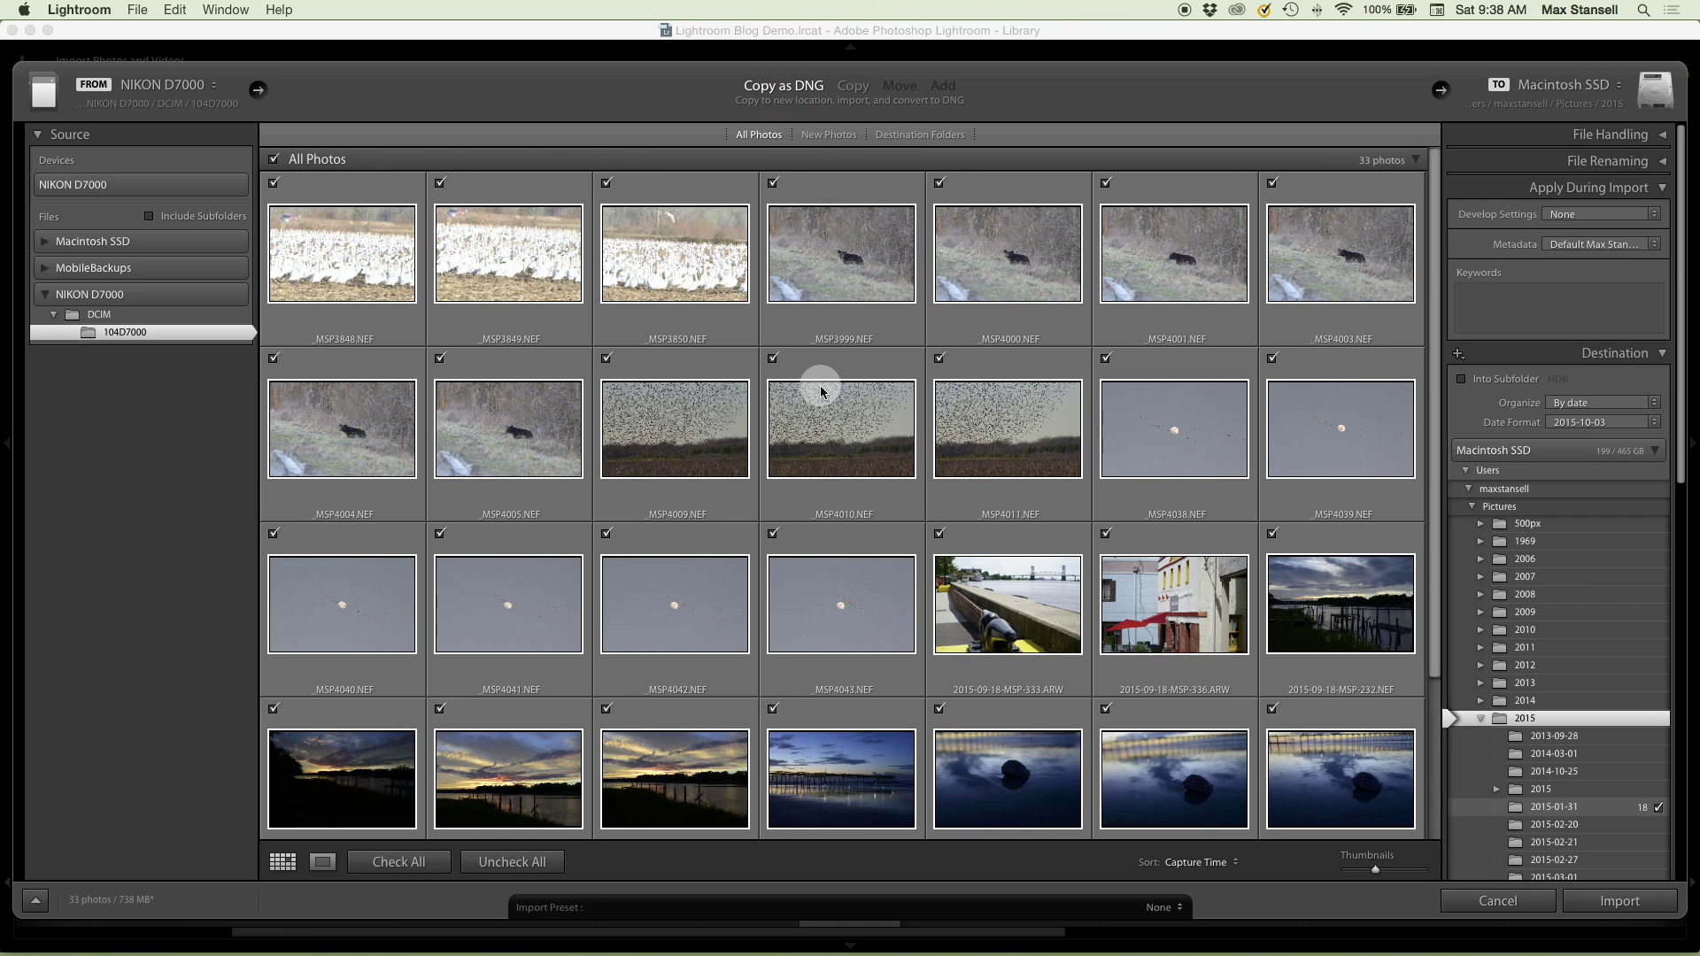
mouse_move(822, 391)
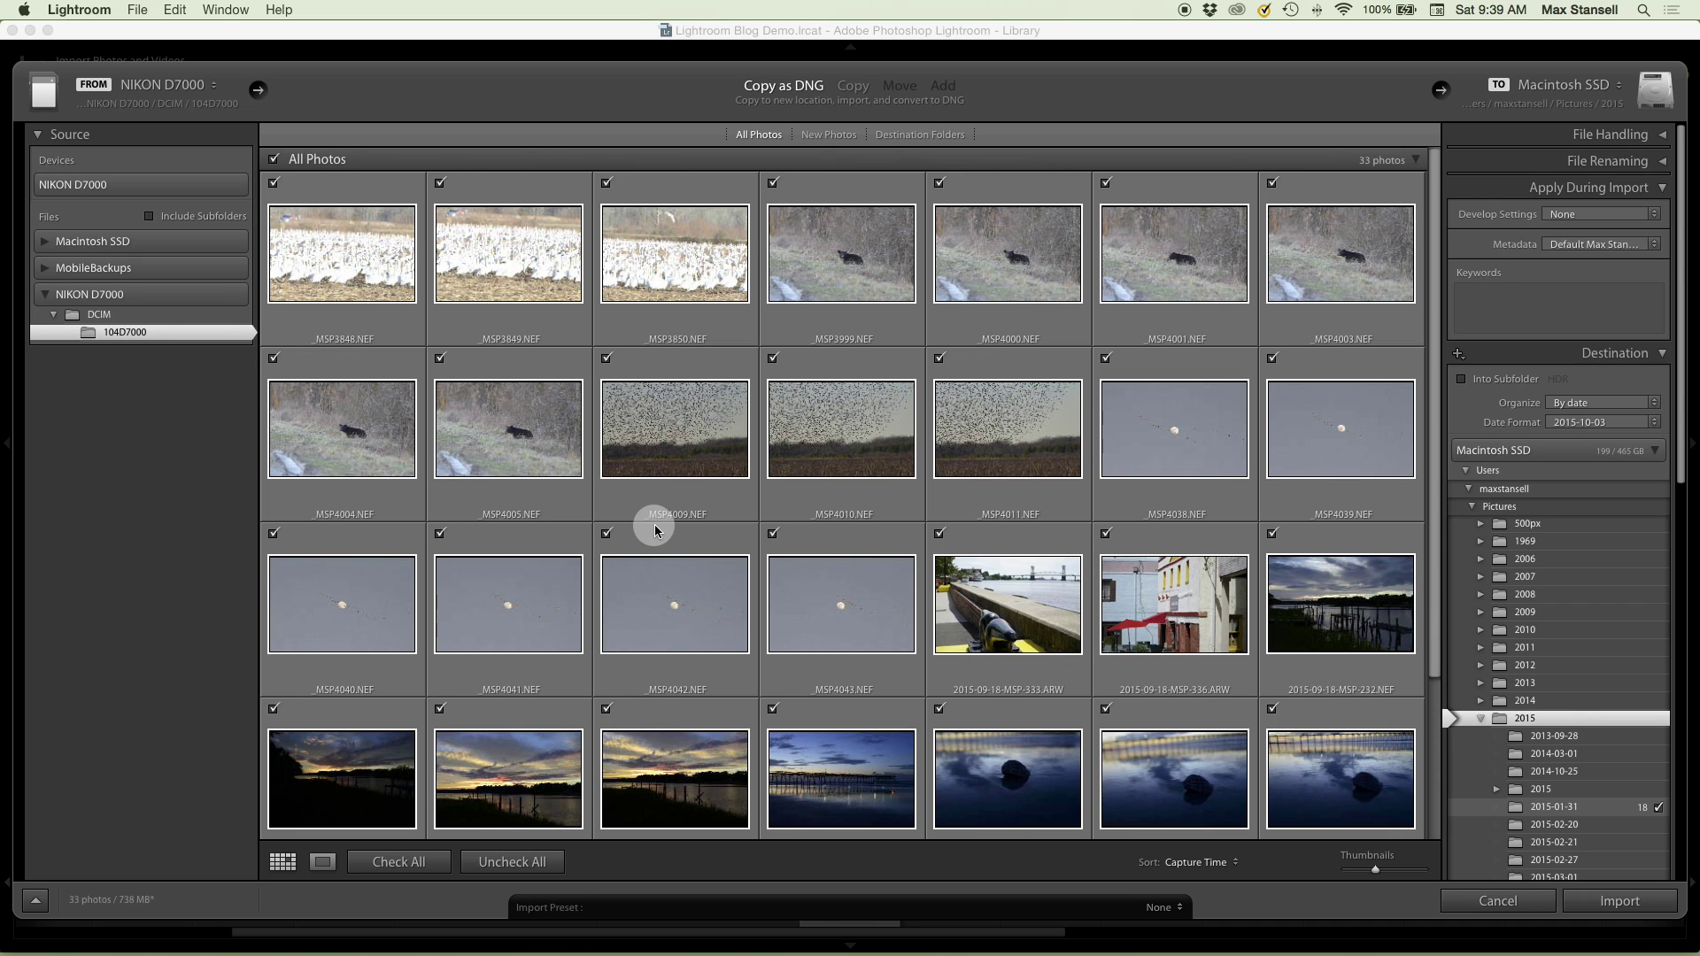
left_click(848, 91)
left_click(788, 87)
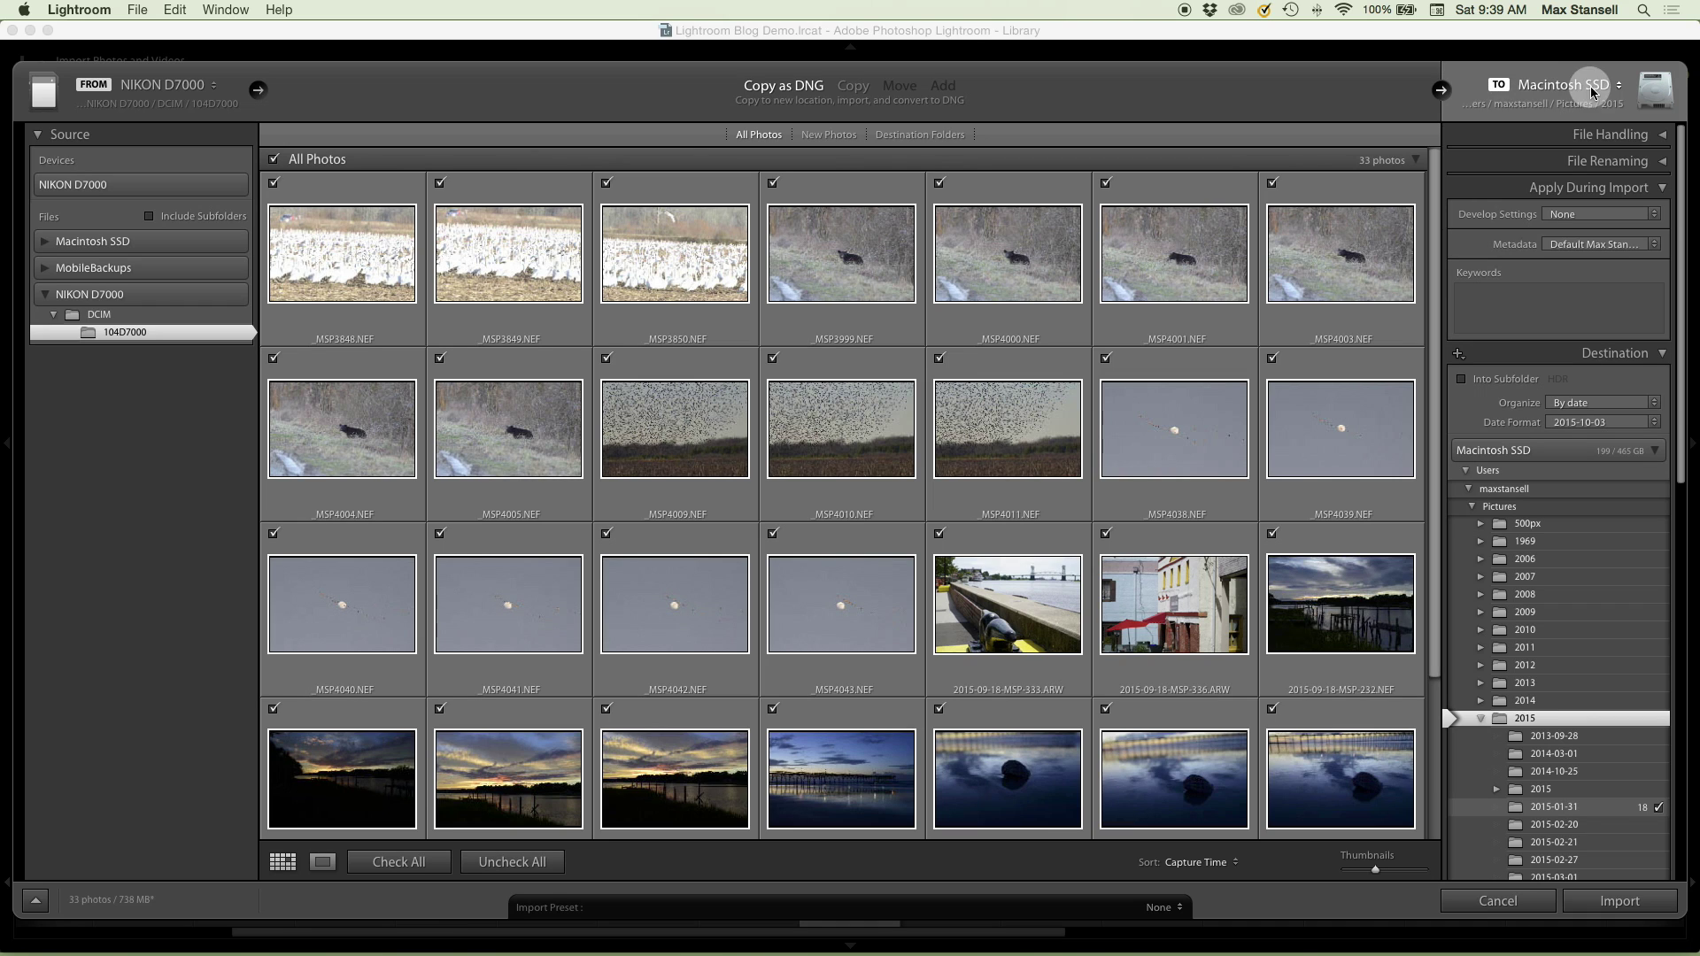
- Review the File Handling options briefly and collapse the File Handling, Apply During Import and Destination sections
left_click(1661, 136)
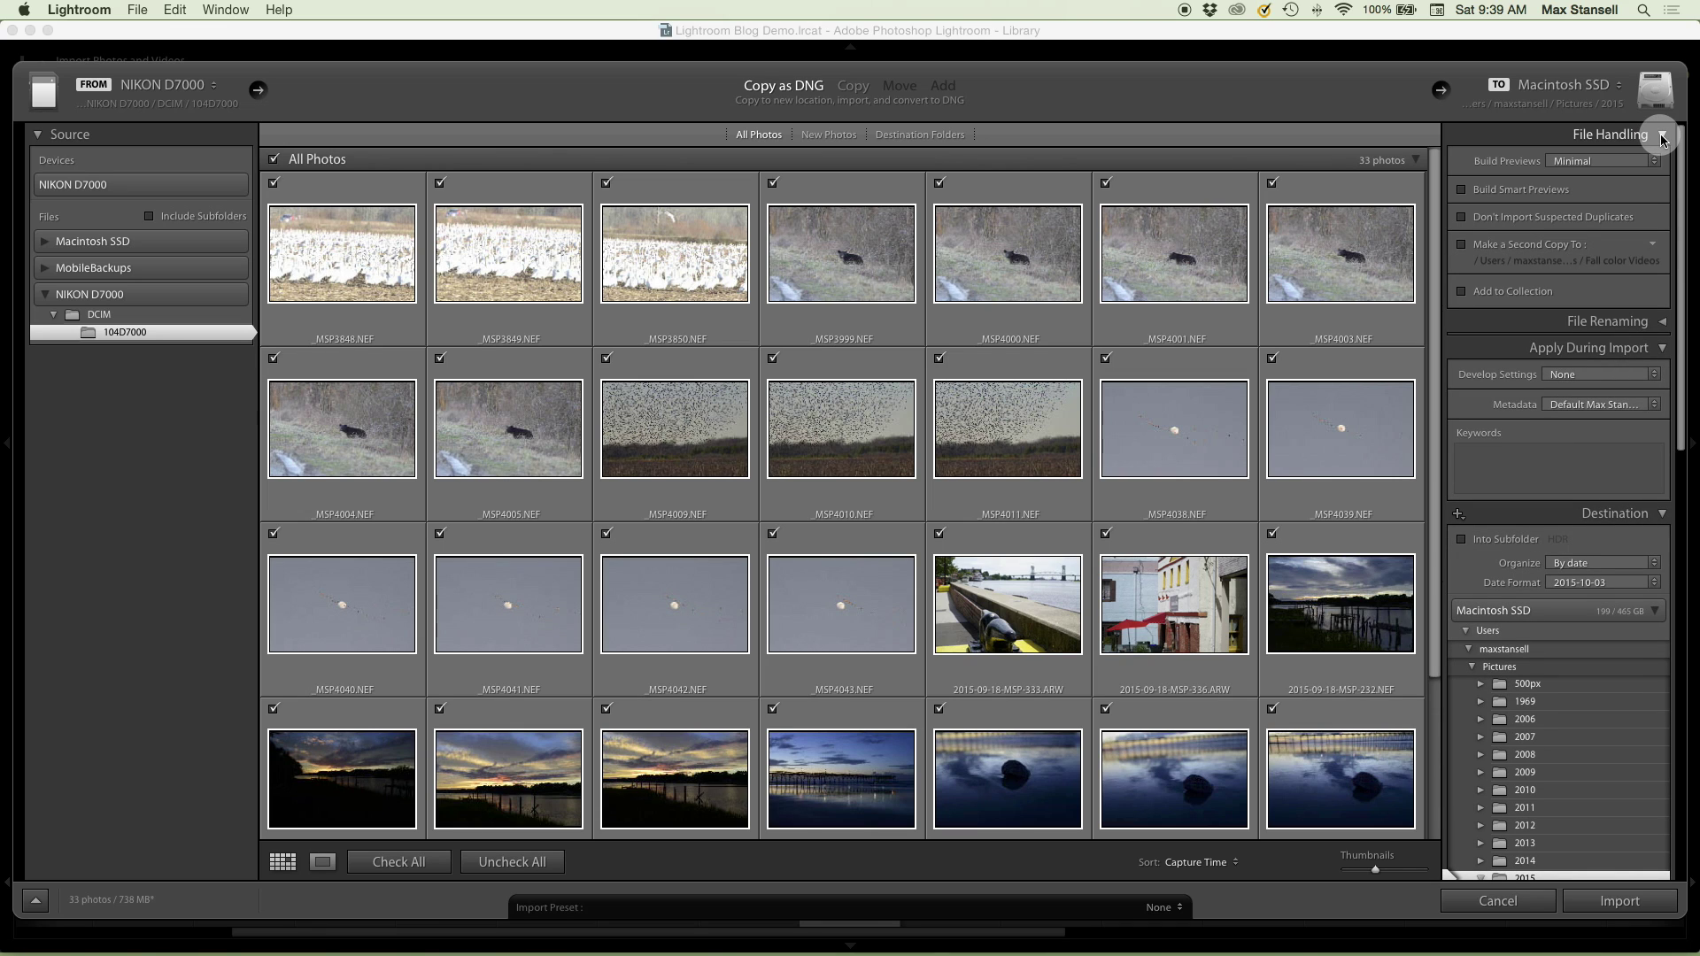
left_click(1662, 138)
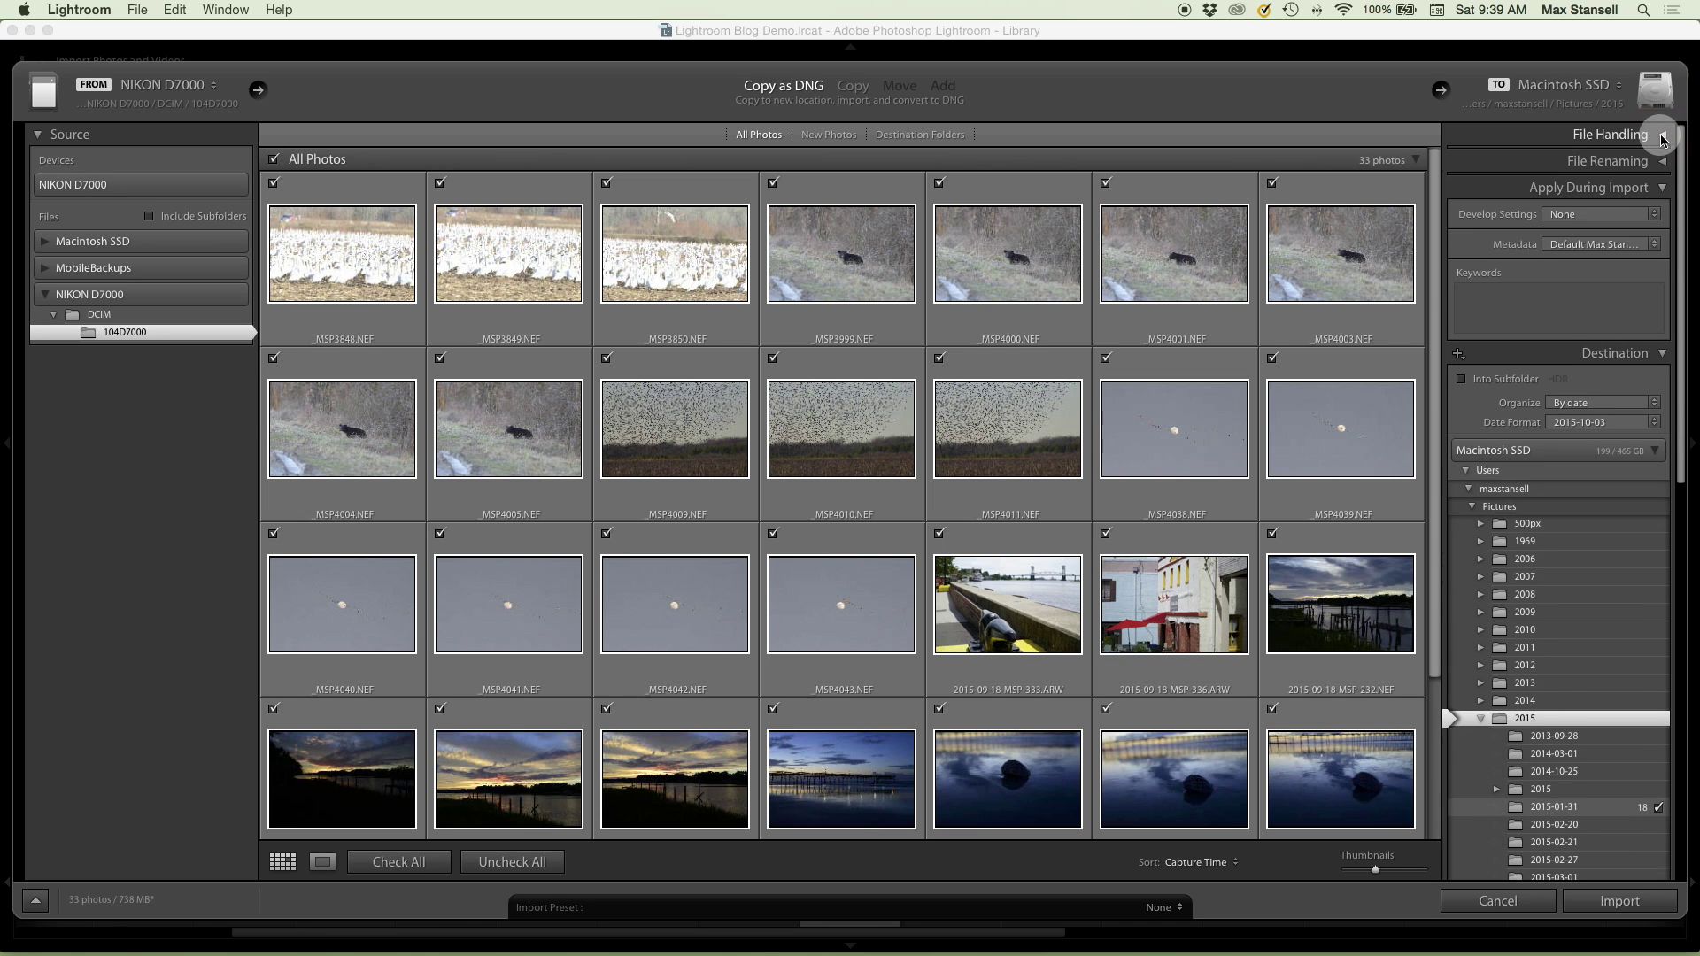
left_click(1599, 90)
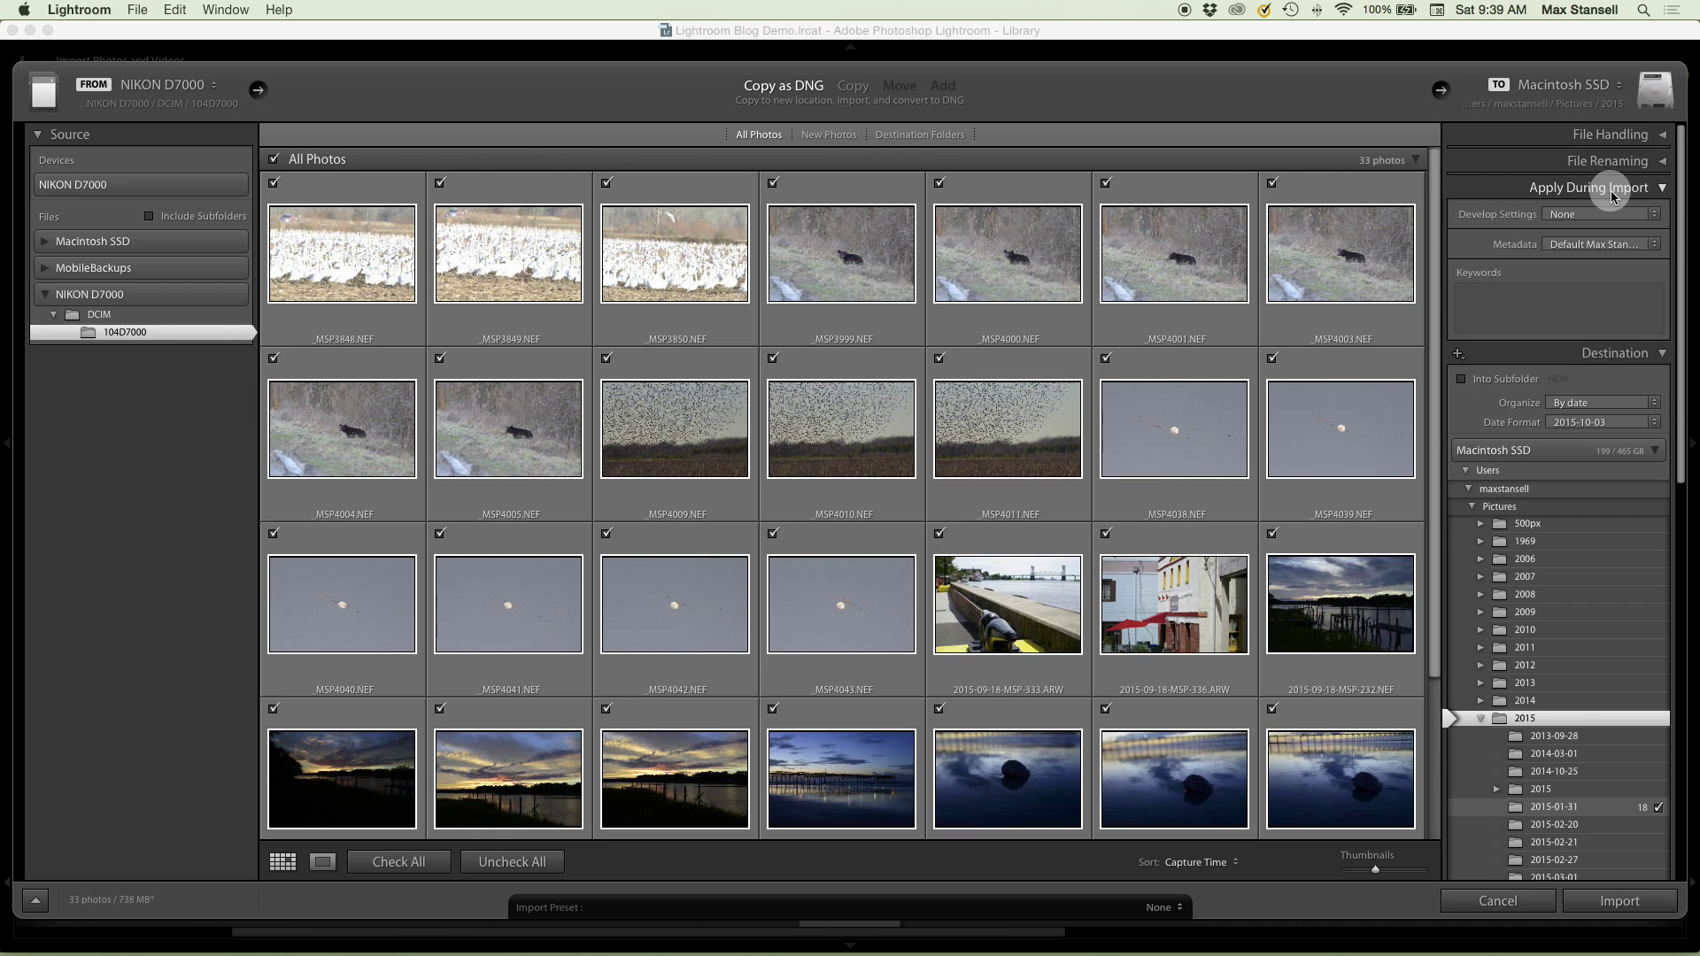
left_click(1662, 188)
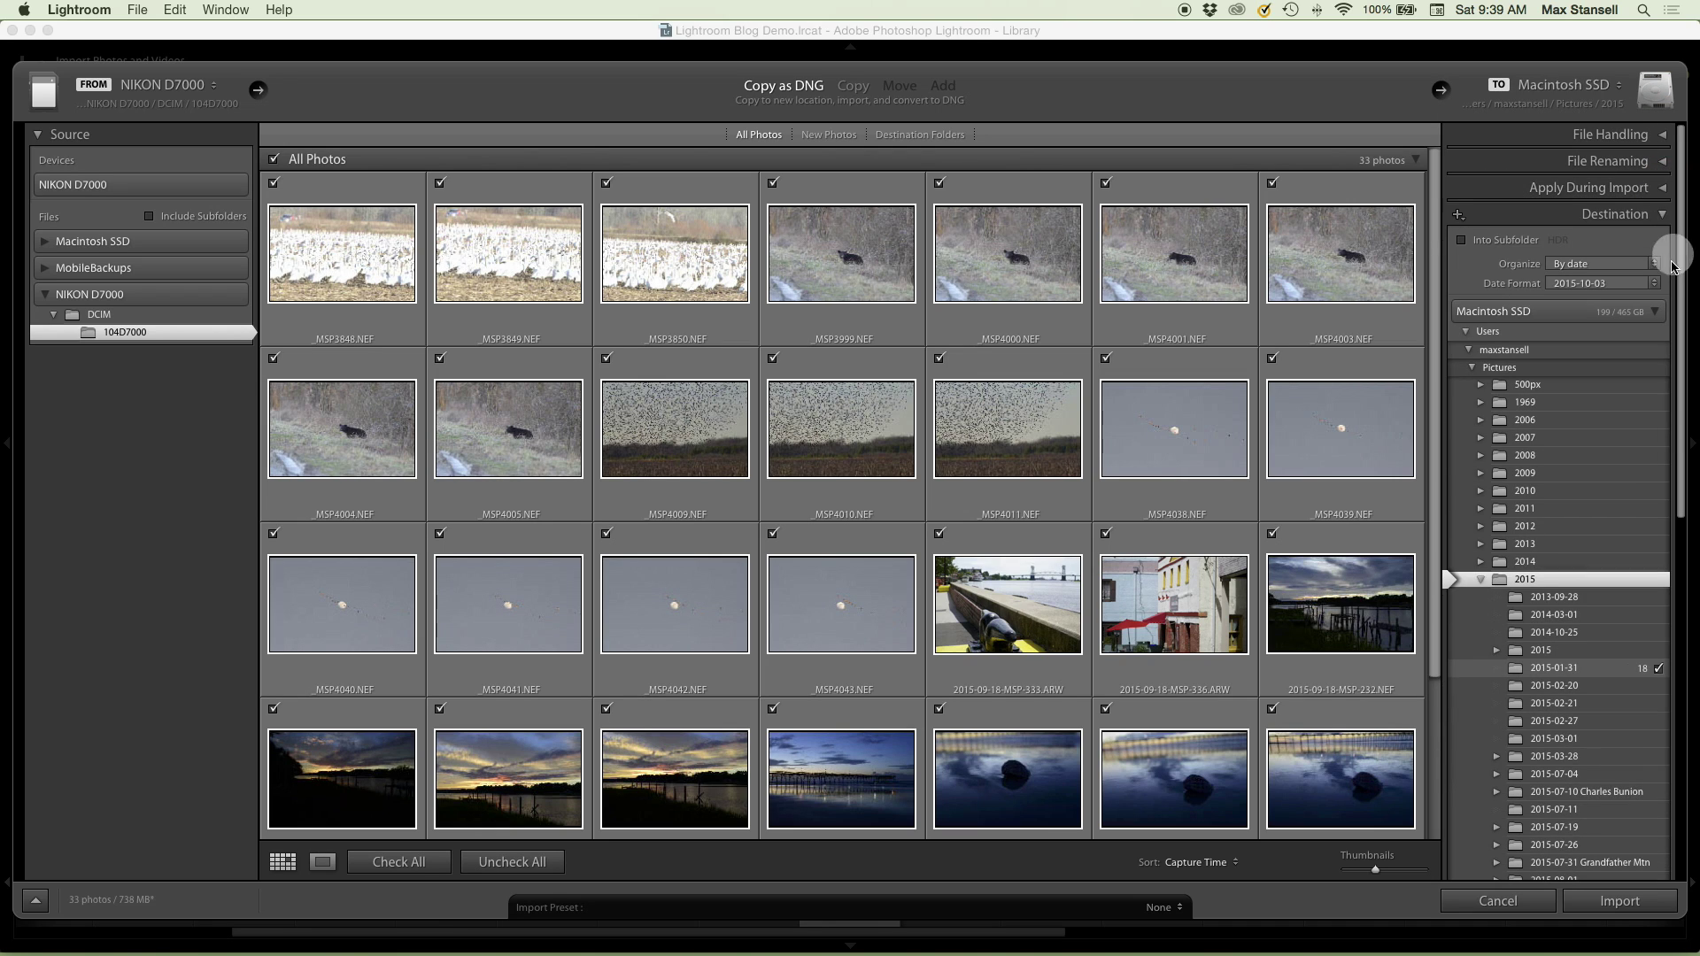
left_click(1662, 218)
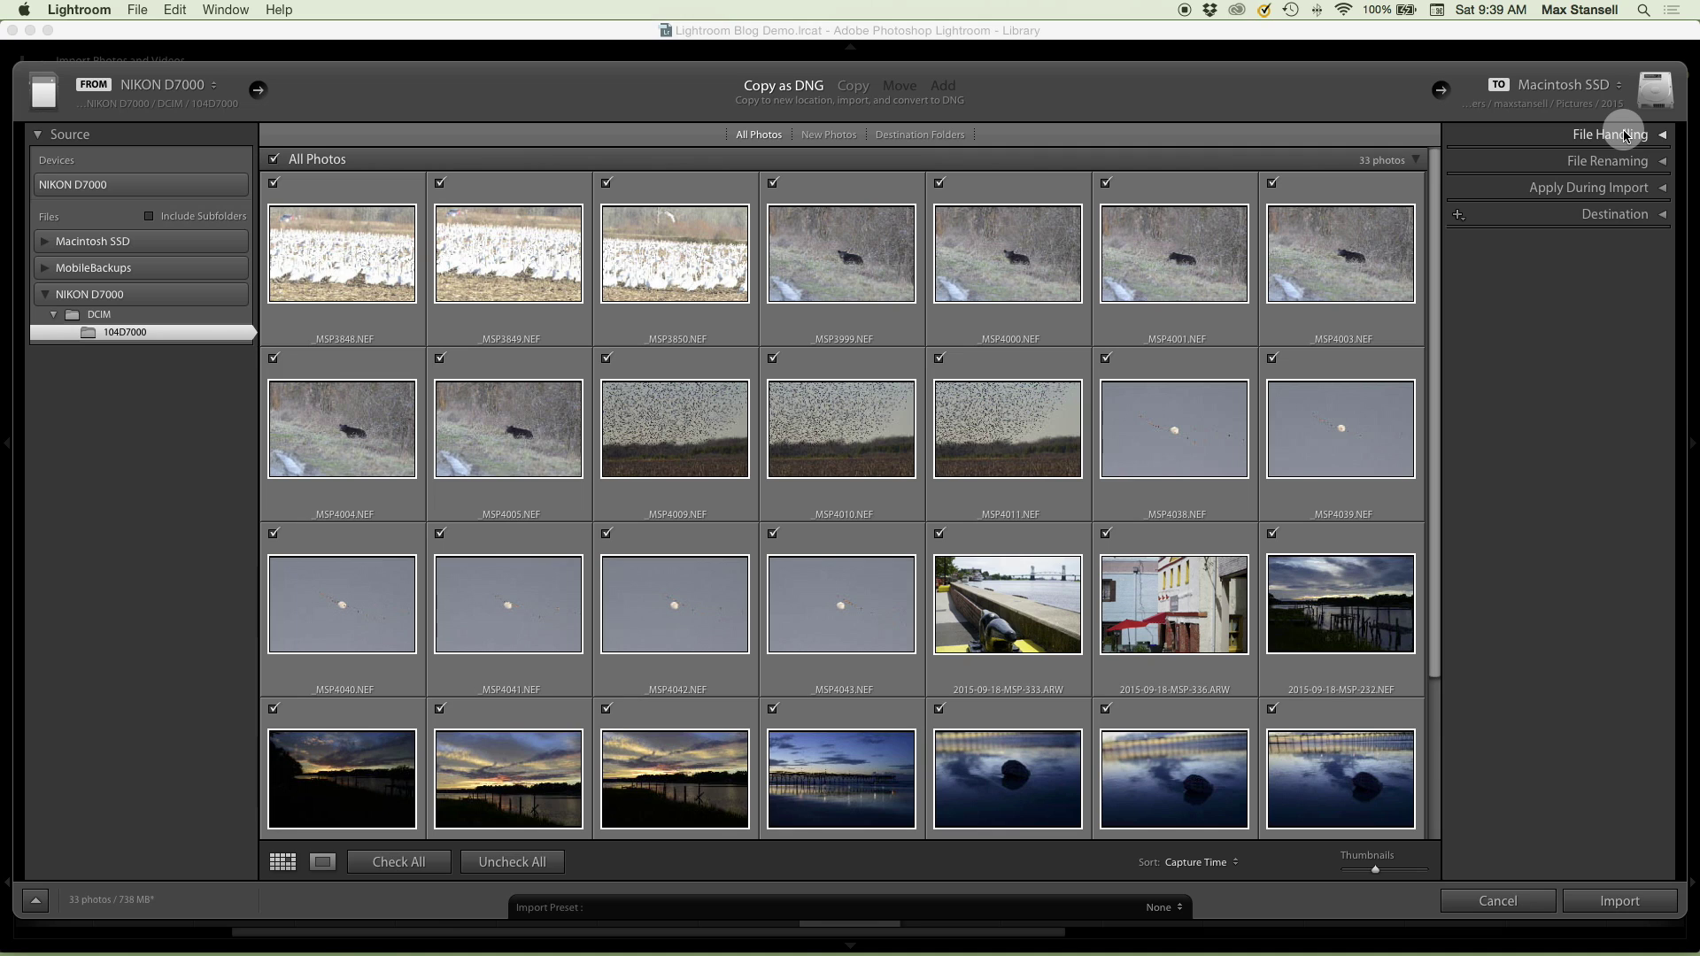
- Try the second-copy and Add to Collection options under File Handling, switch both off again and collapse the section
left_click(1663, 134)
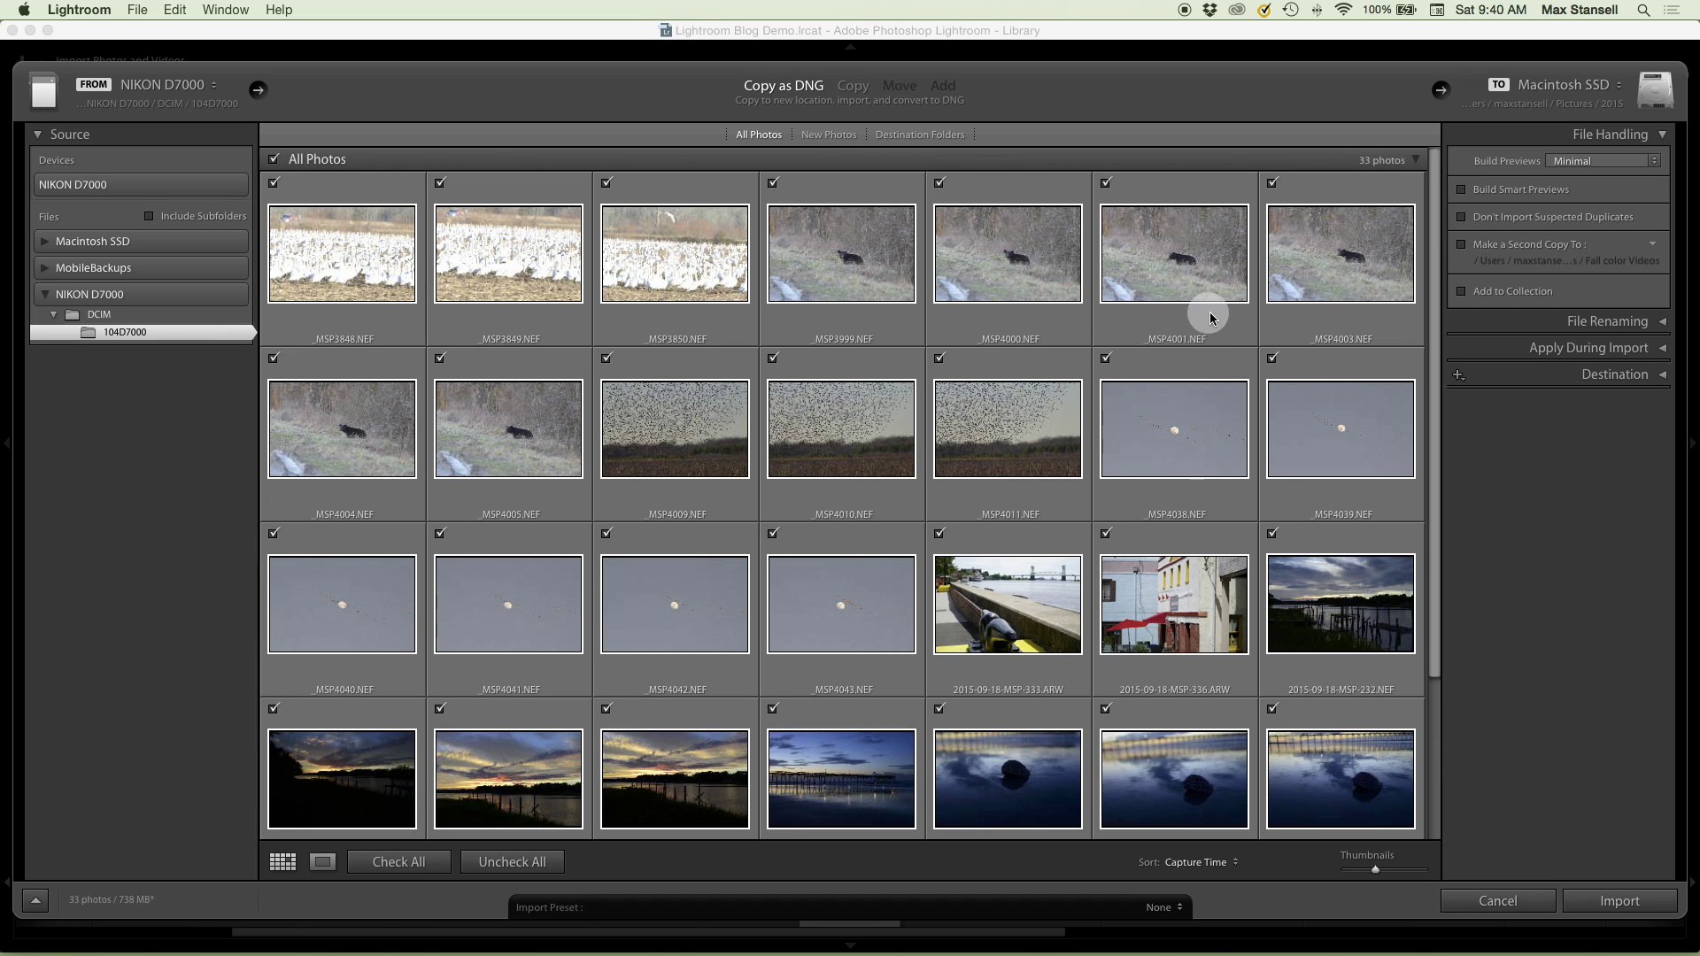
left_click(1463, 244)
left_click(1463, 244)
left_click(1460, 292)
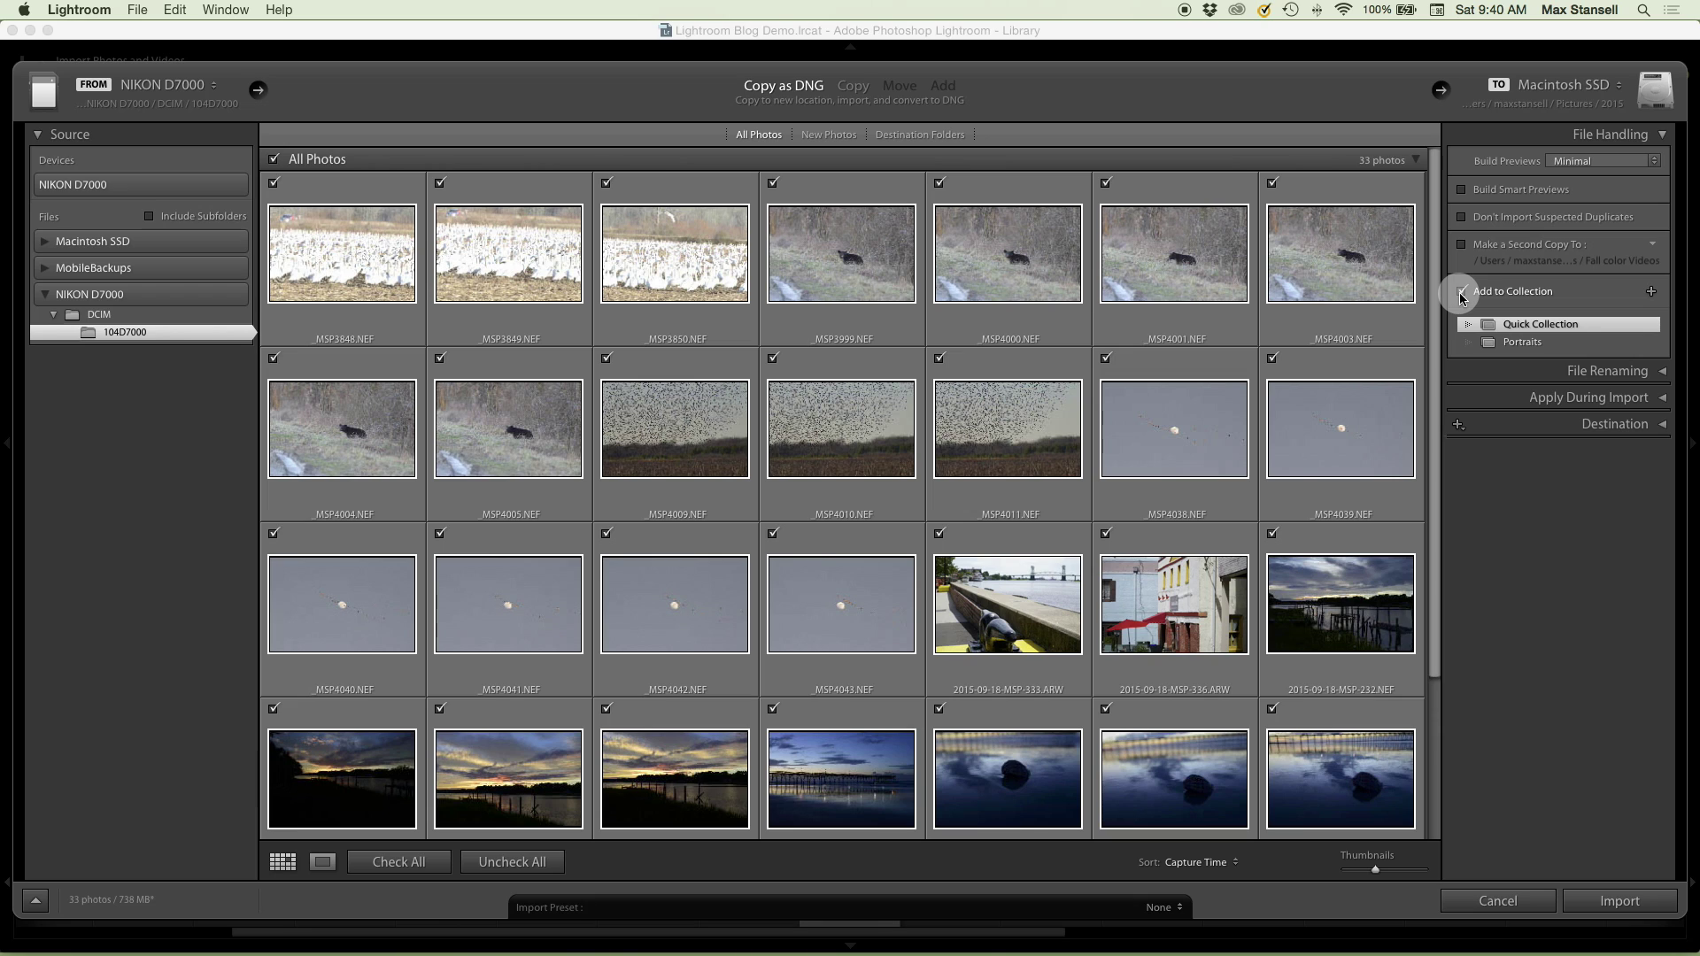
left_click(1460, 293)
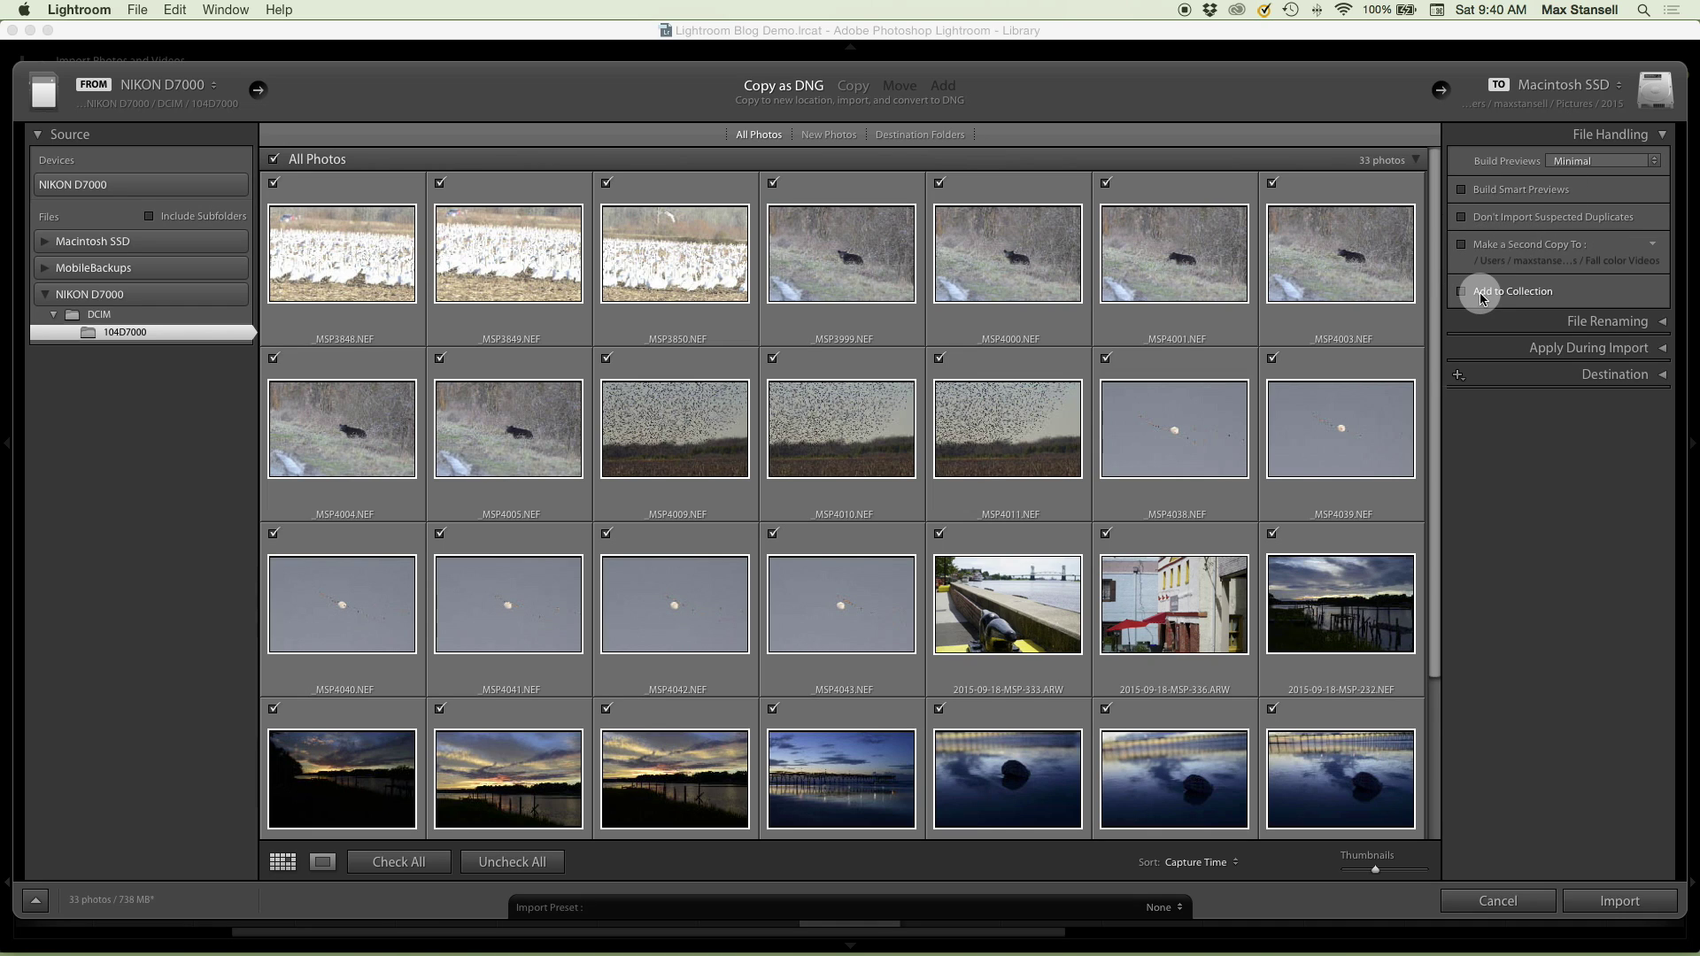
left_click(1664, 138)
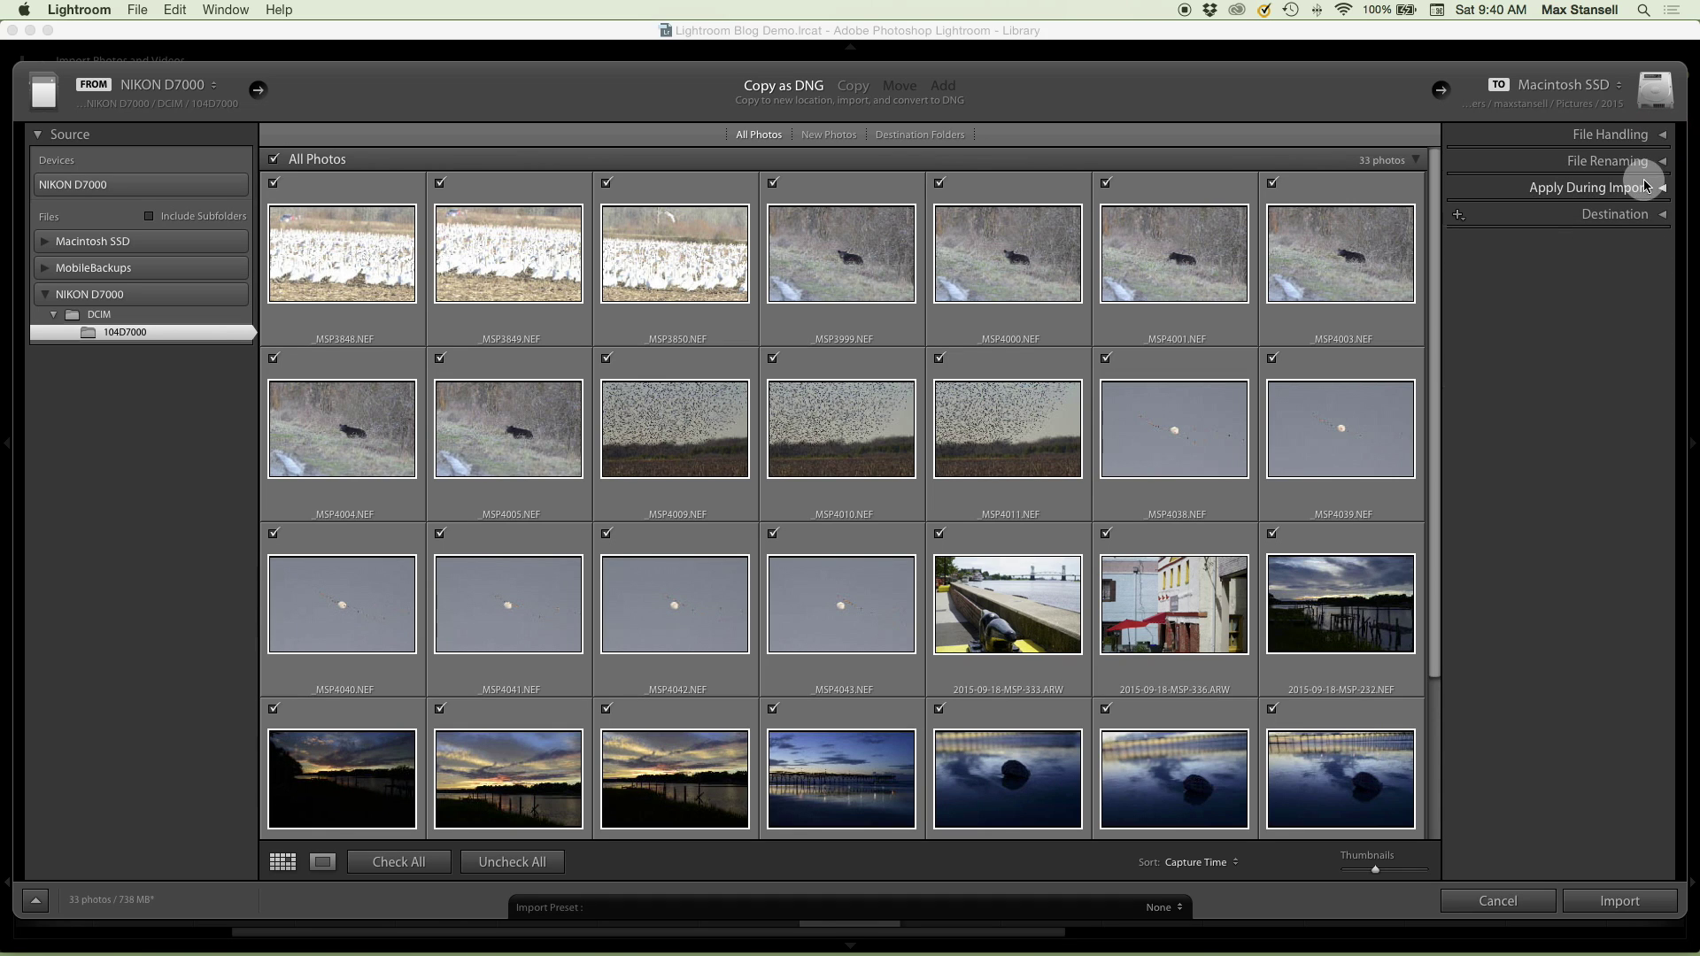
- Try the Rename Files option under File Renaming, switch it off again and collapse the section
left_click(1664, 163)
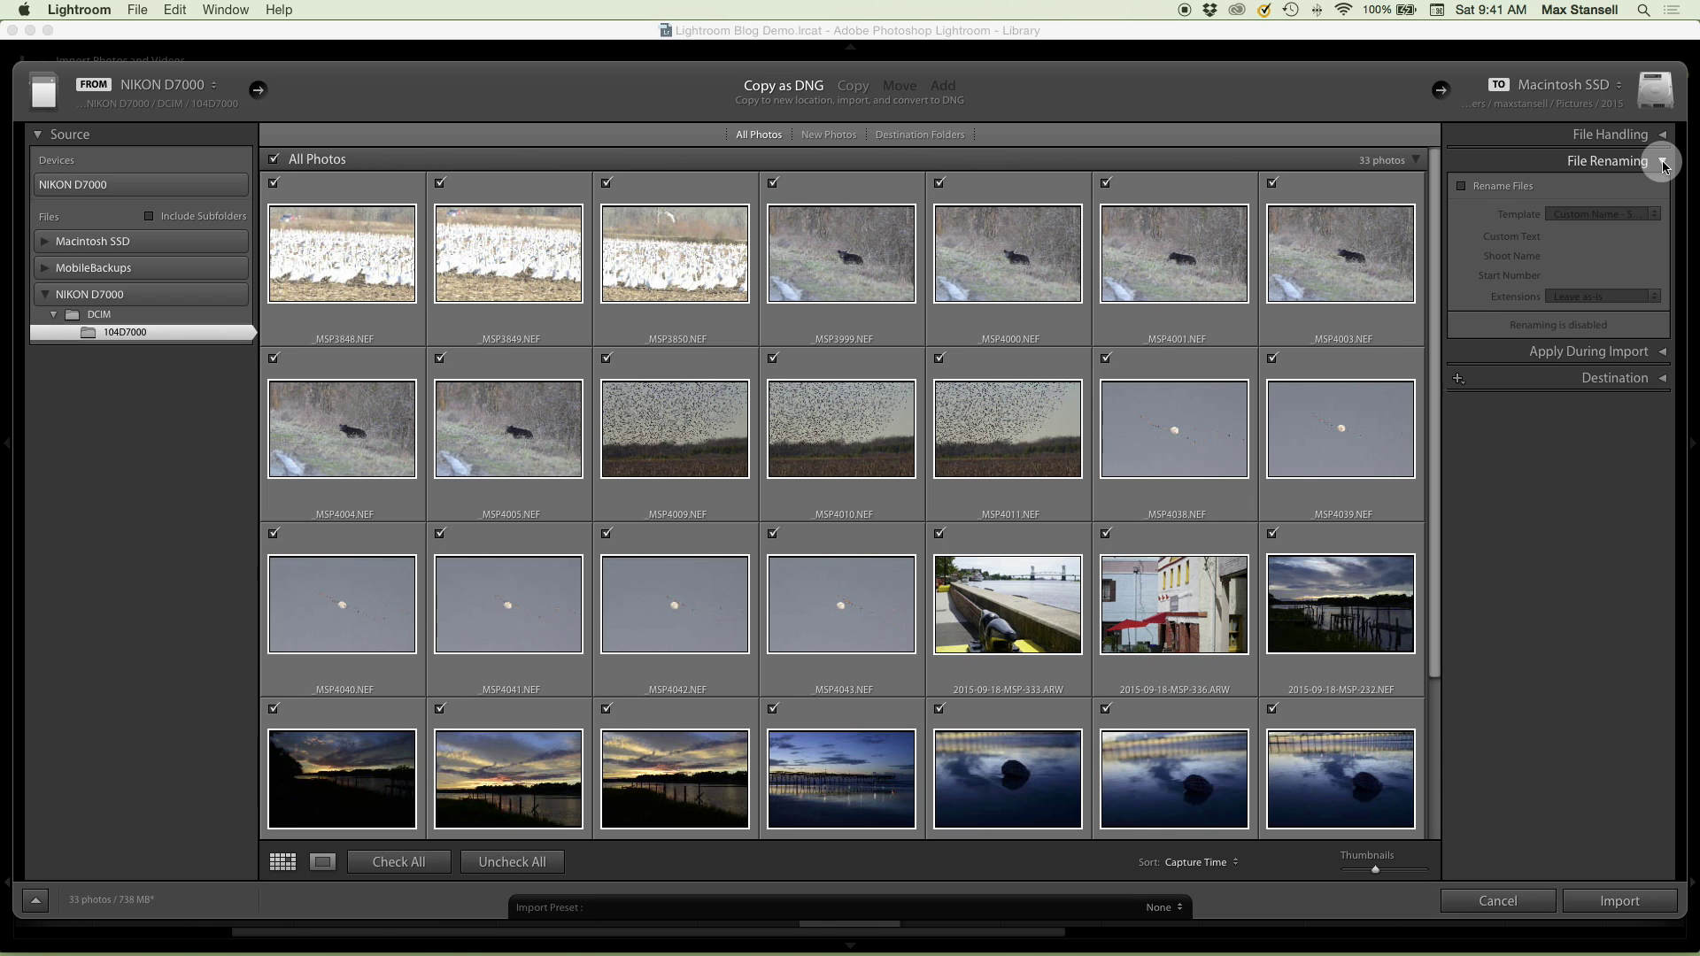
left_click(1464, 188)
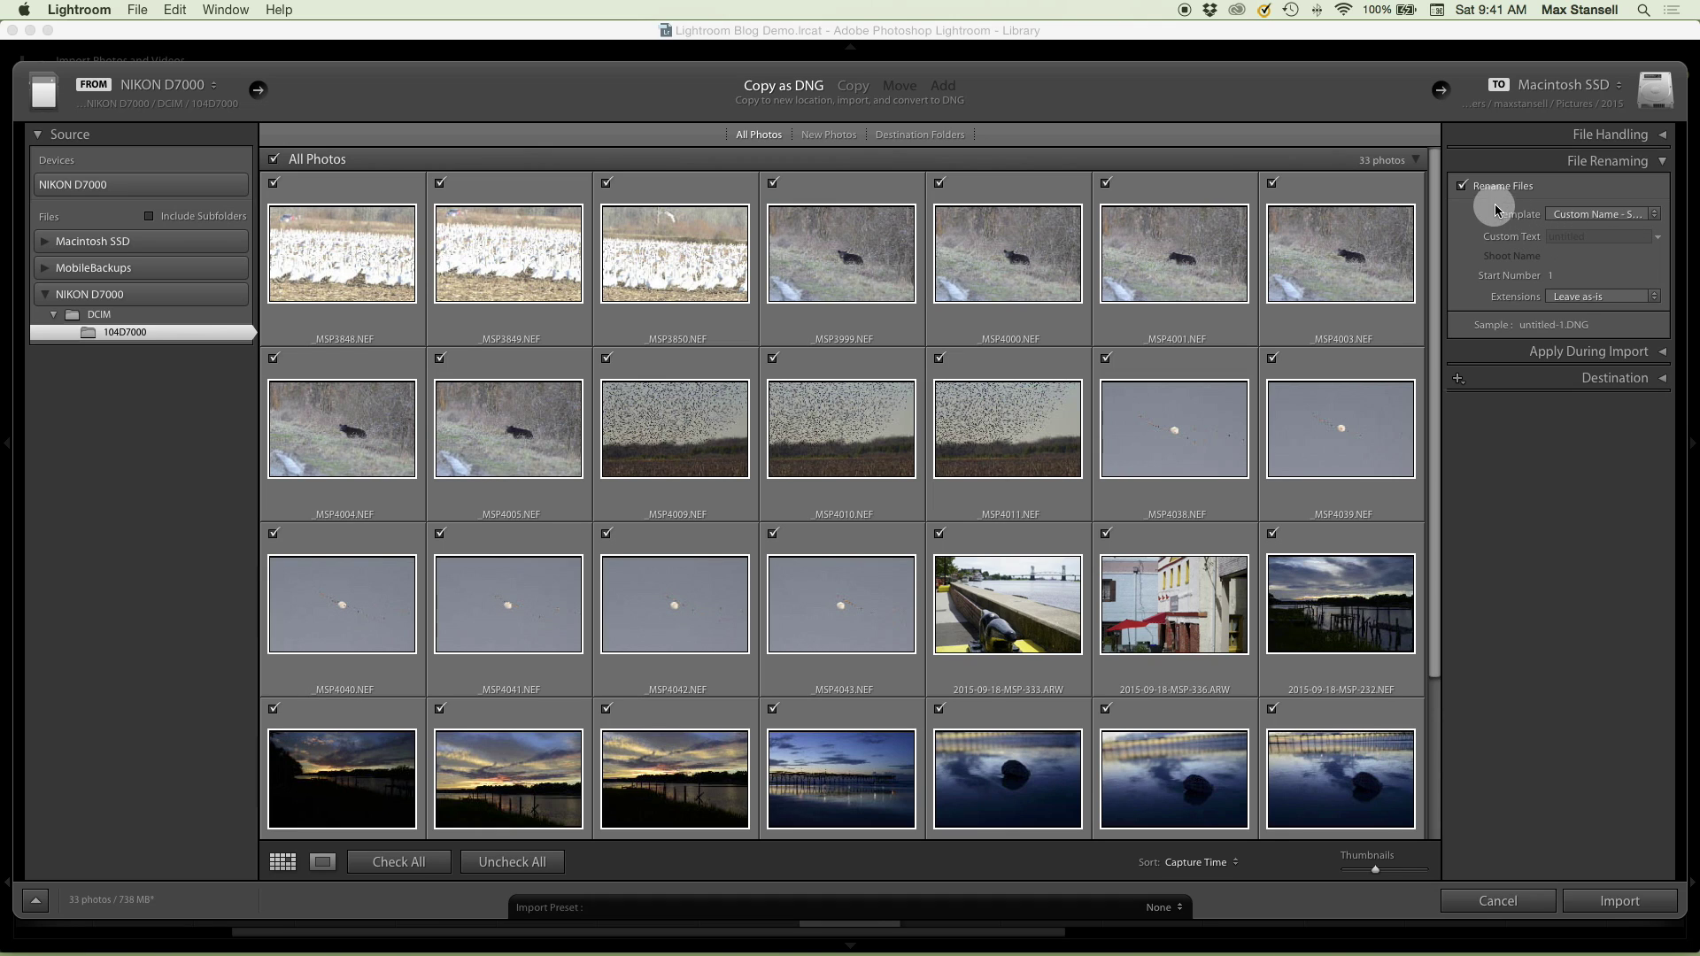
left_click(1462, 186)
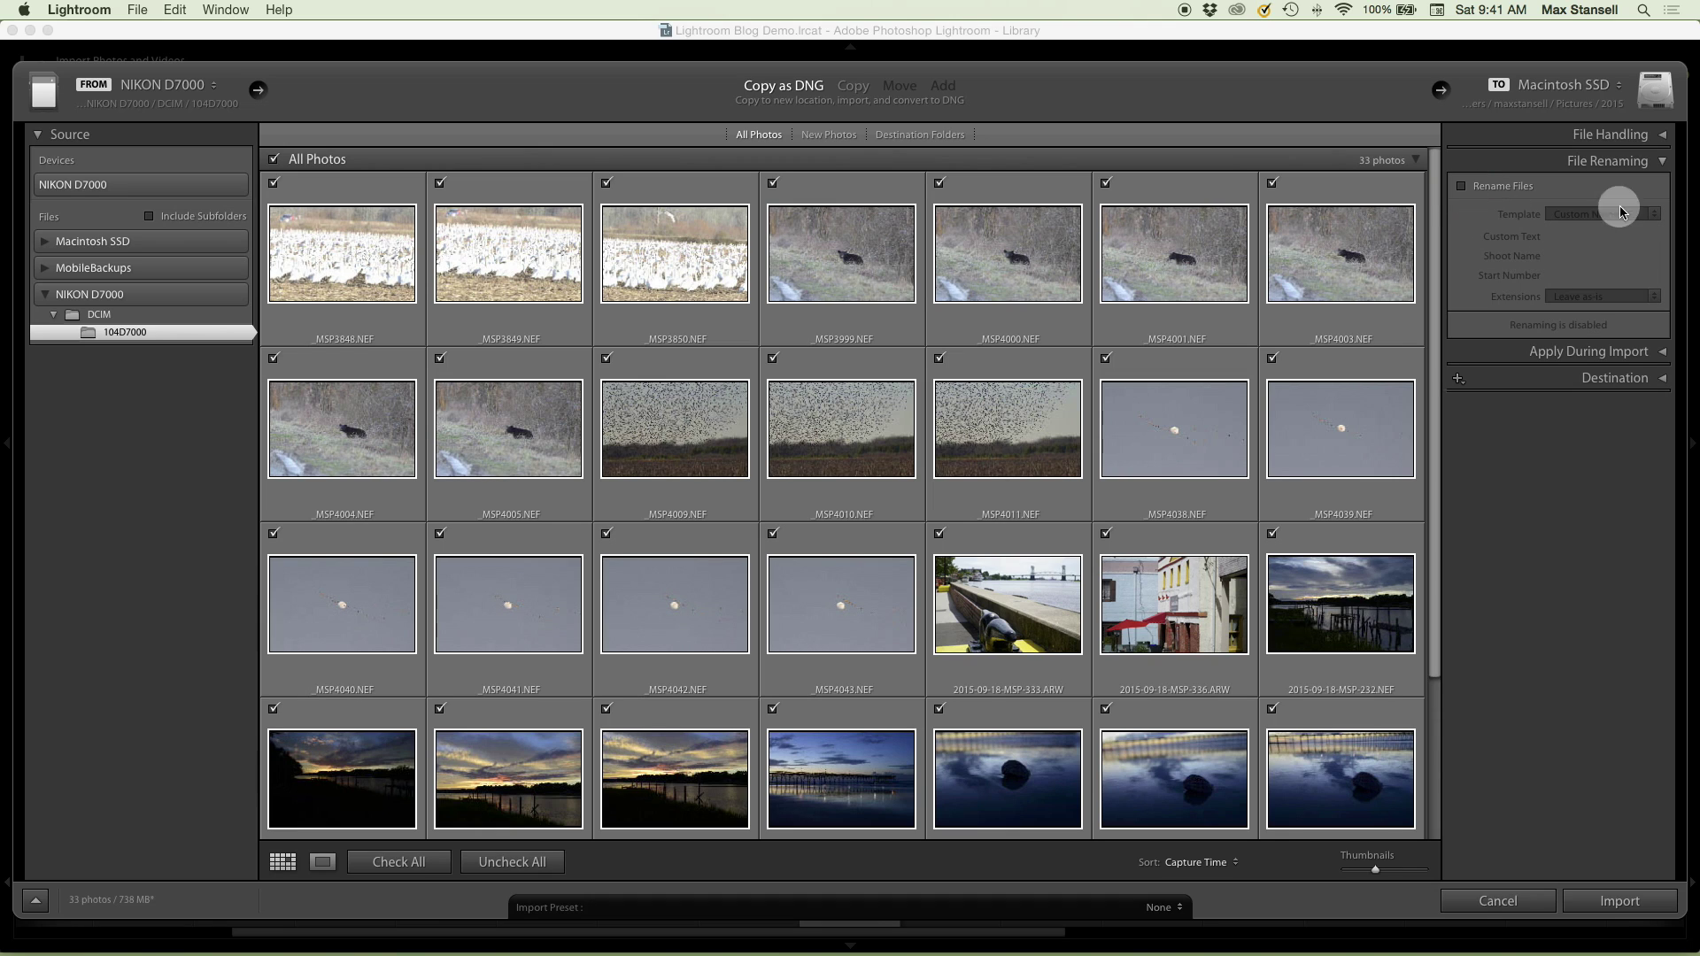
left_click(1663, 163)
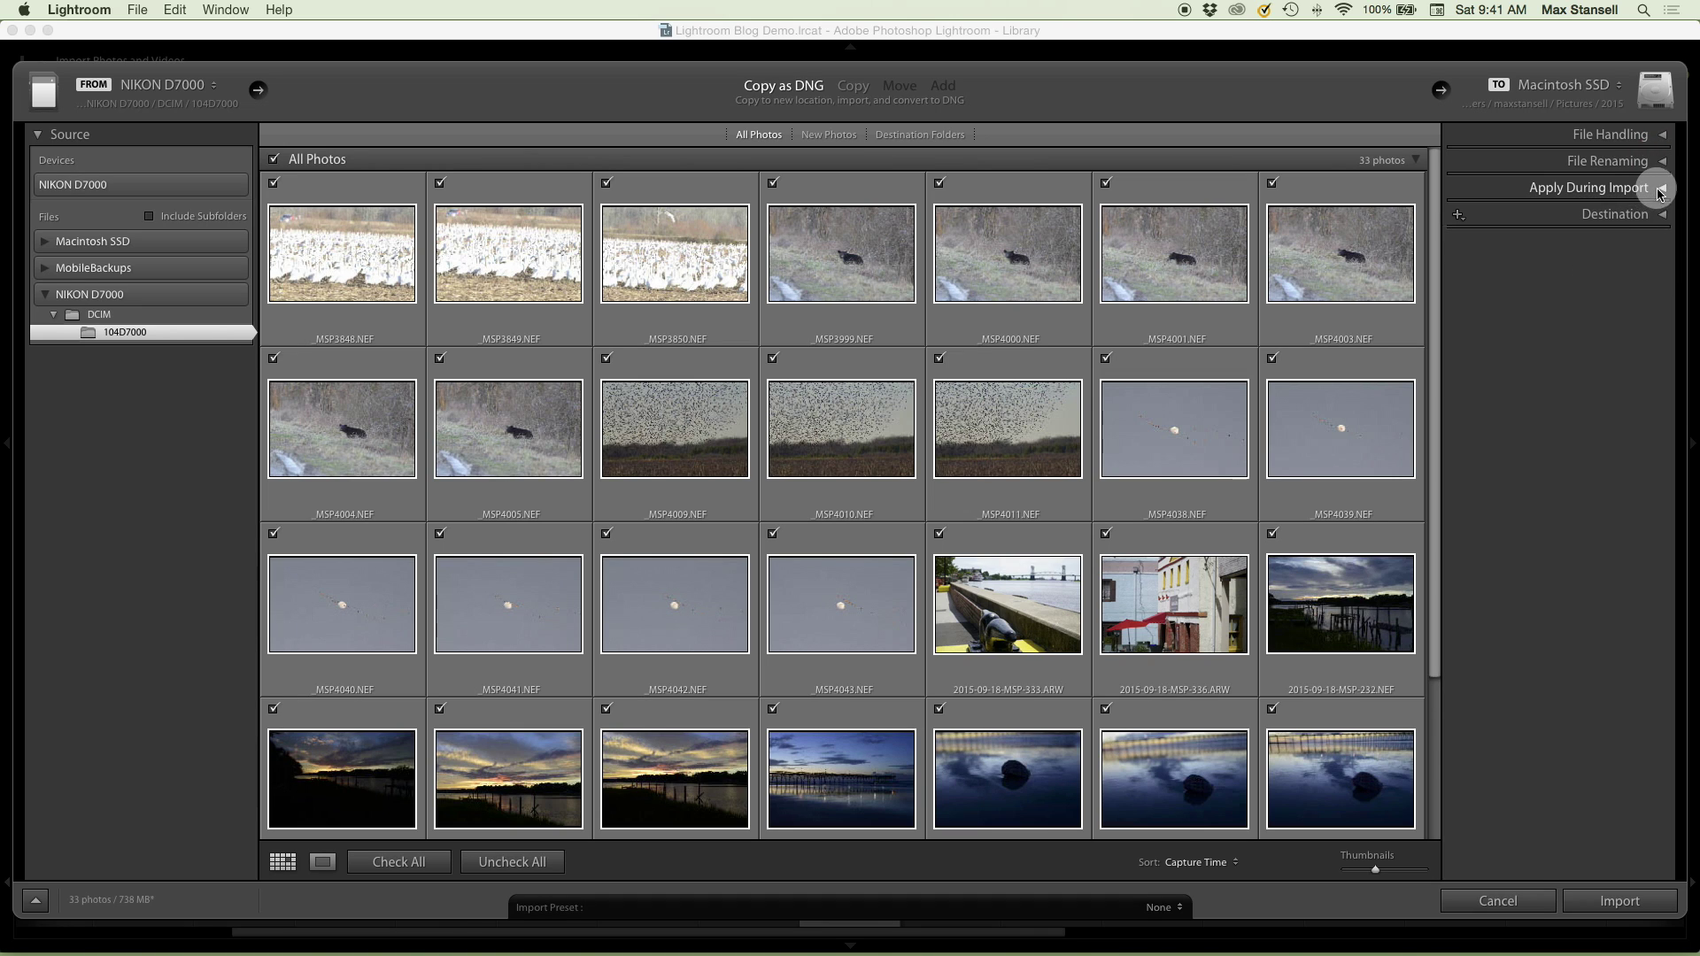
- Set the develop settings applied during import to the user preset "Import Preset"
left_click(1663, 187)
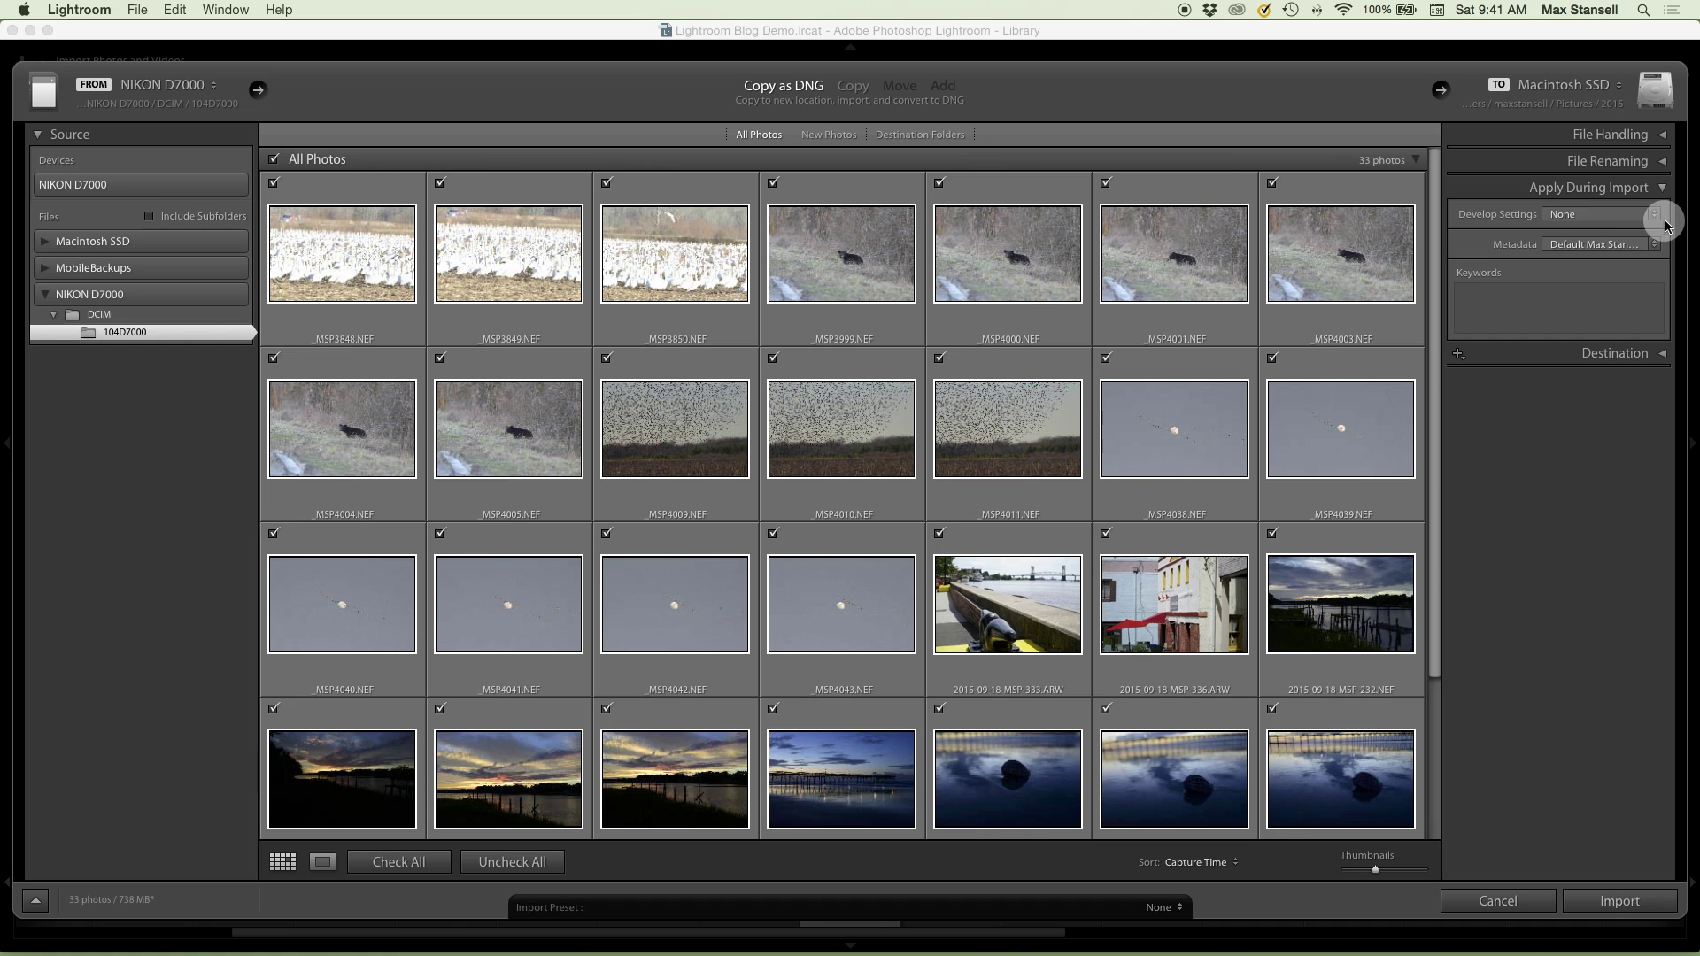
left_click(1656, 217)
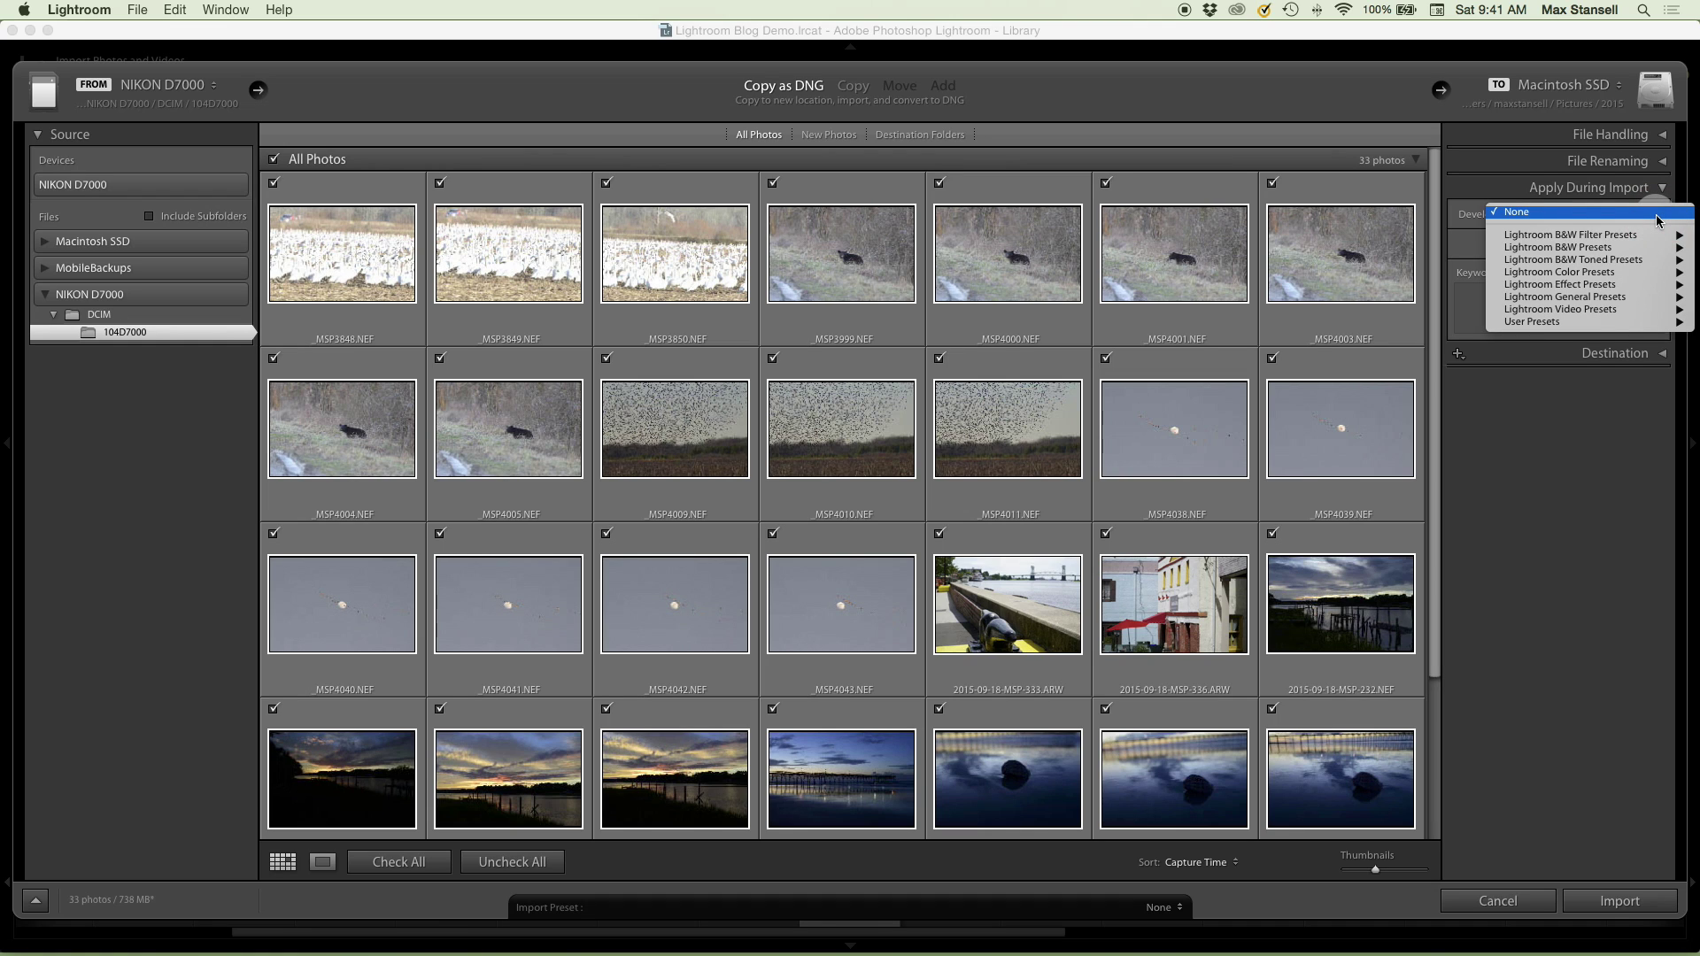
mouse_move(1648, 249)
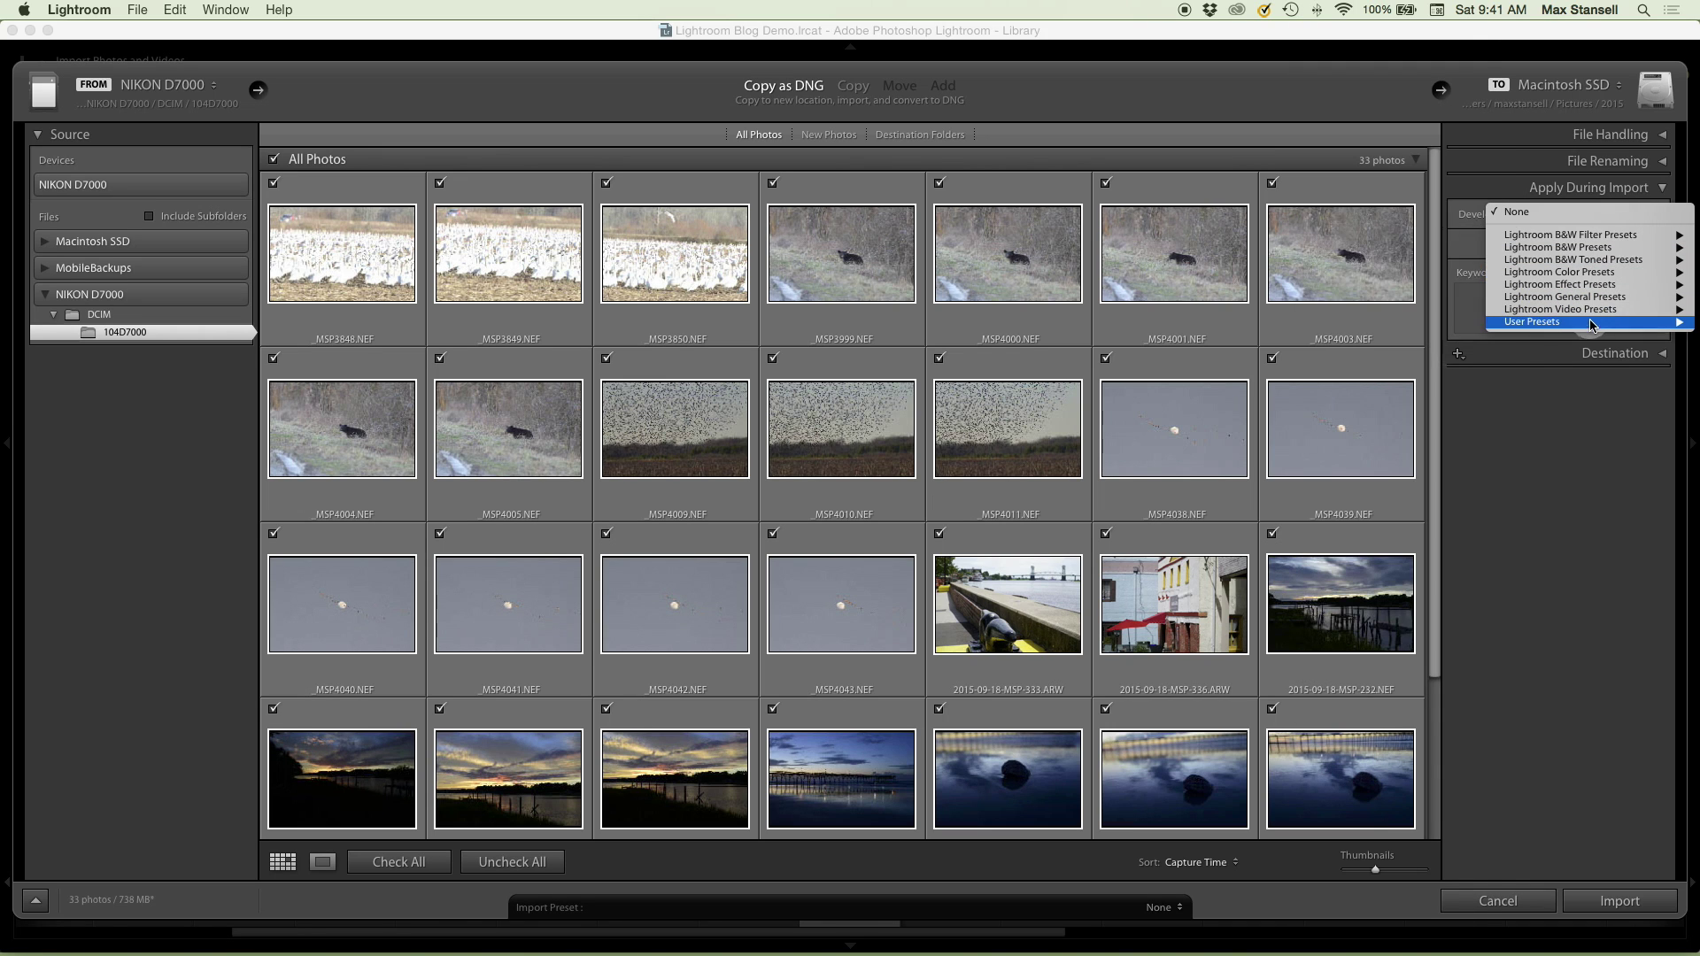
mouse_move(1590, 325)
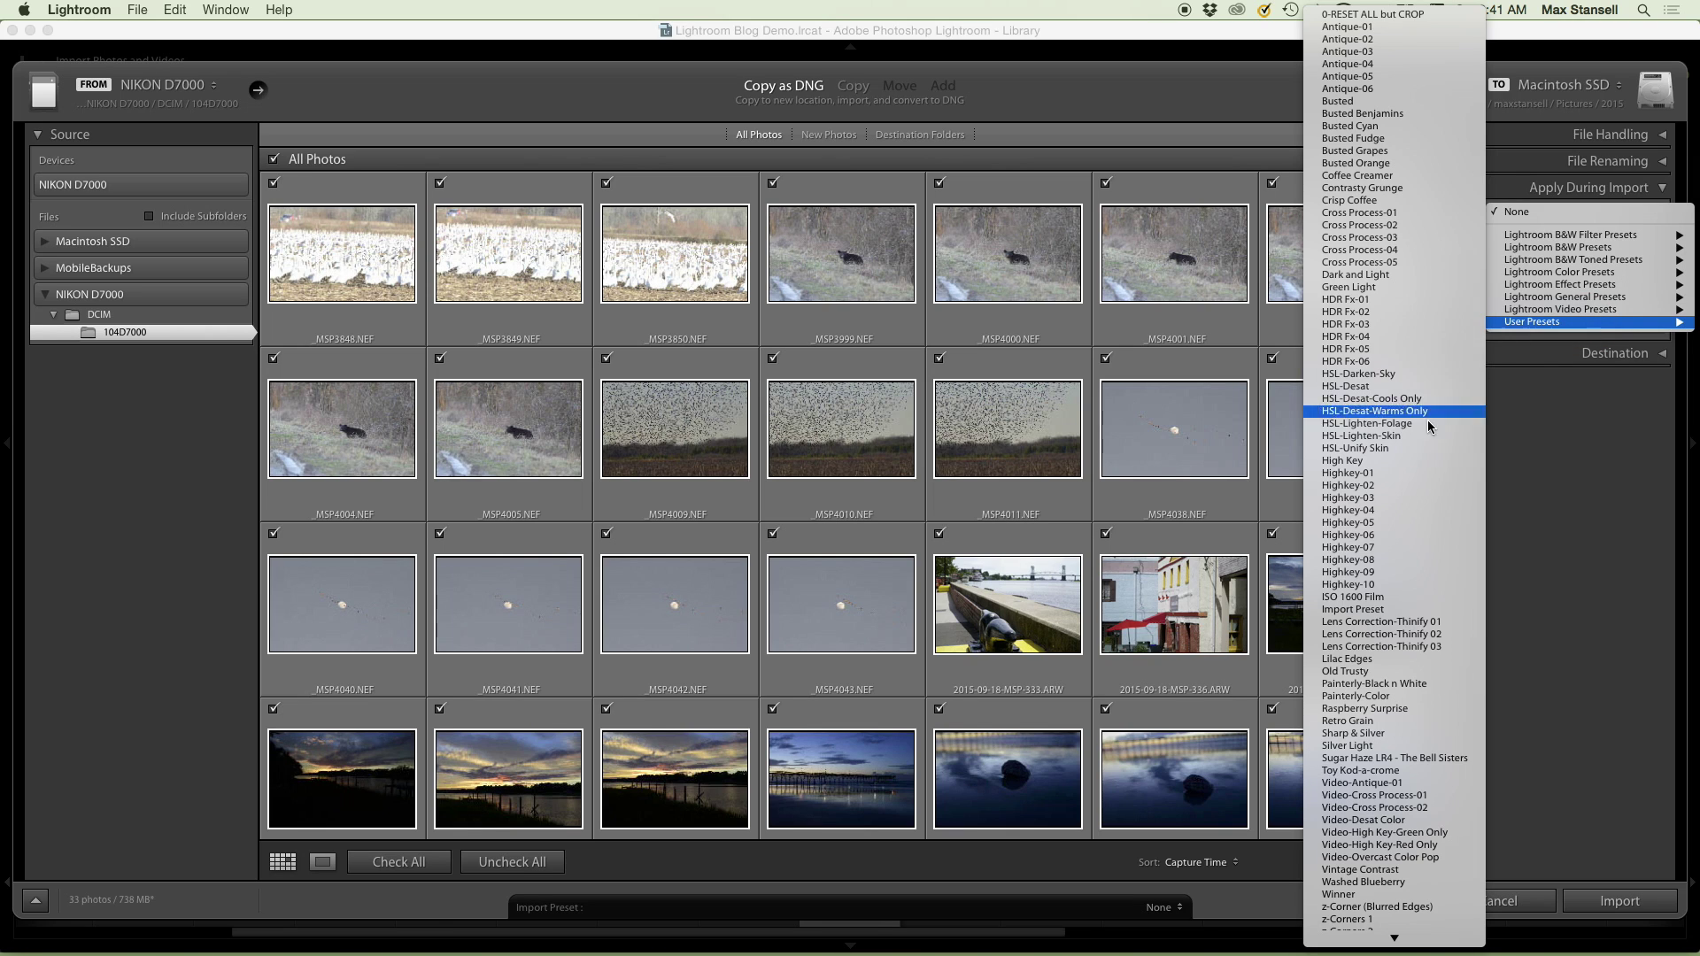
left_click(1403, 611)
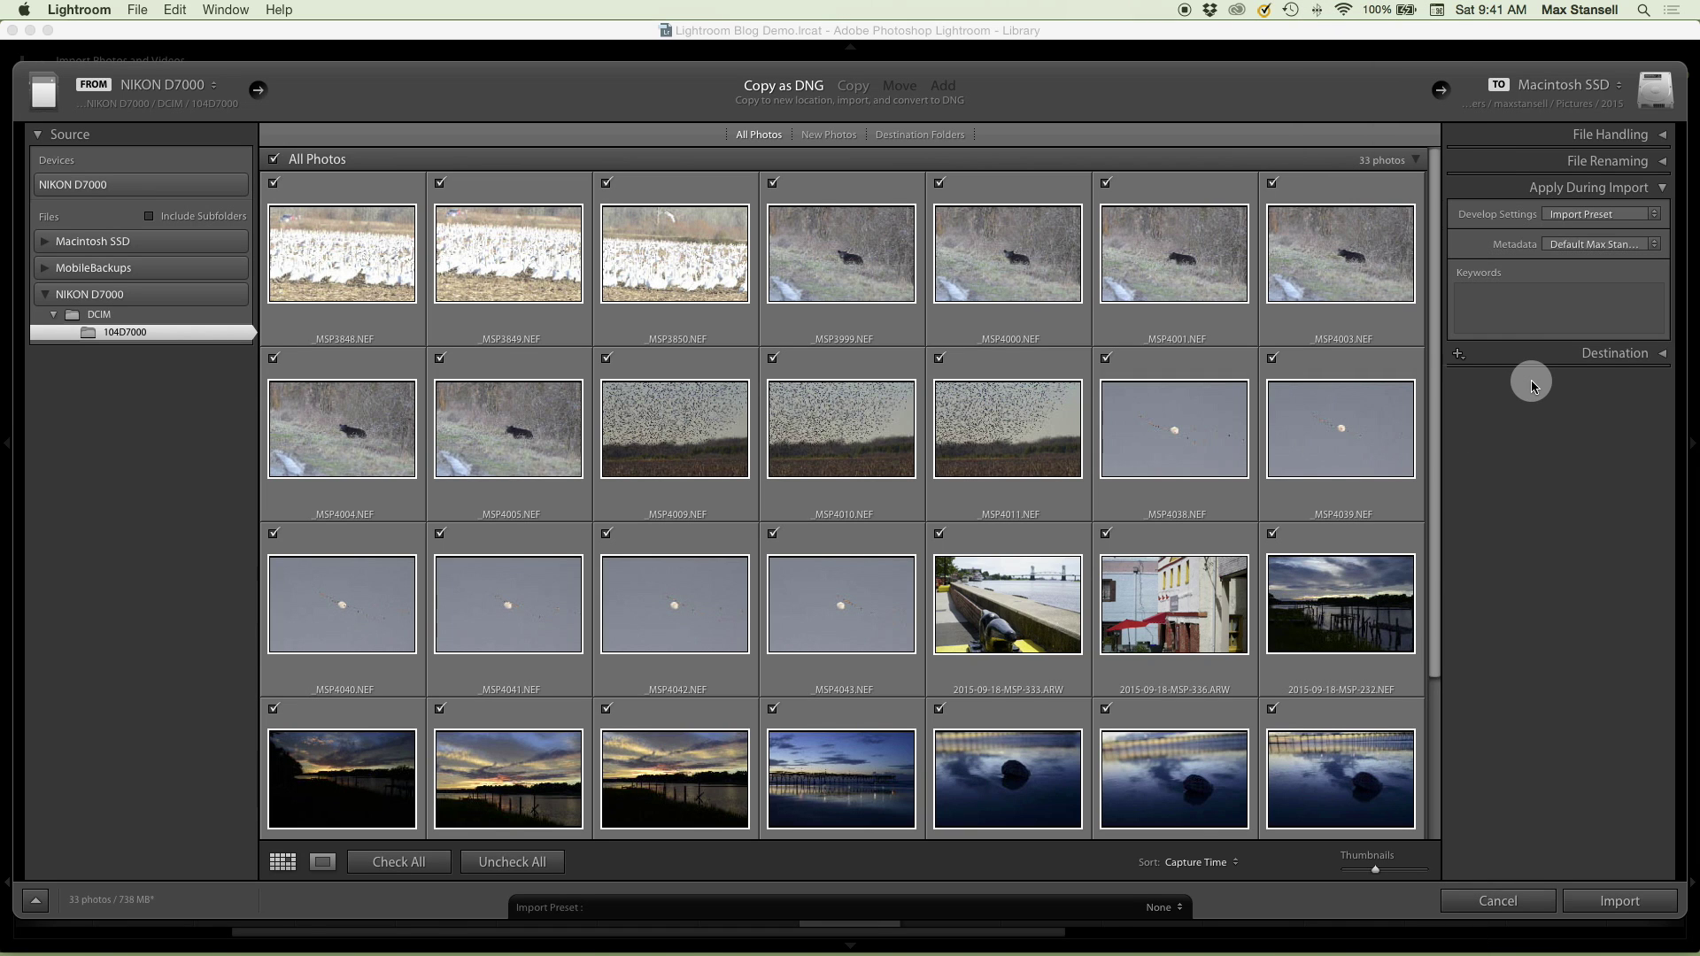
- Open the metadata preset editor from the import settings and load the photographer's default preset
left_click(1655, 245)
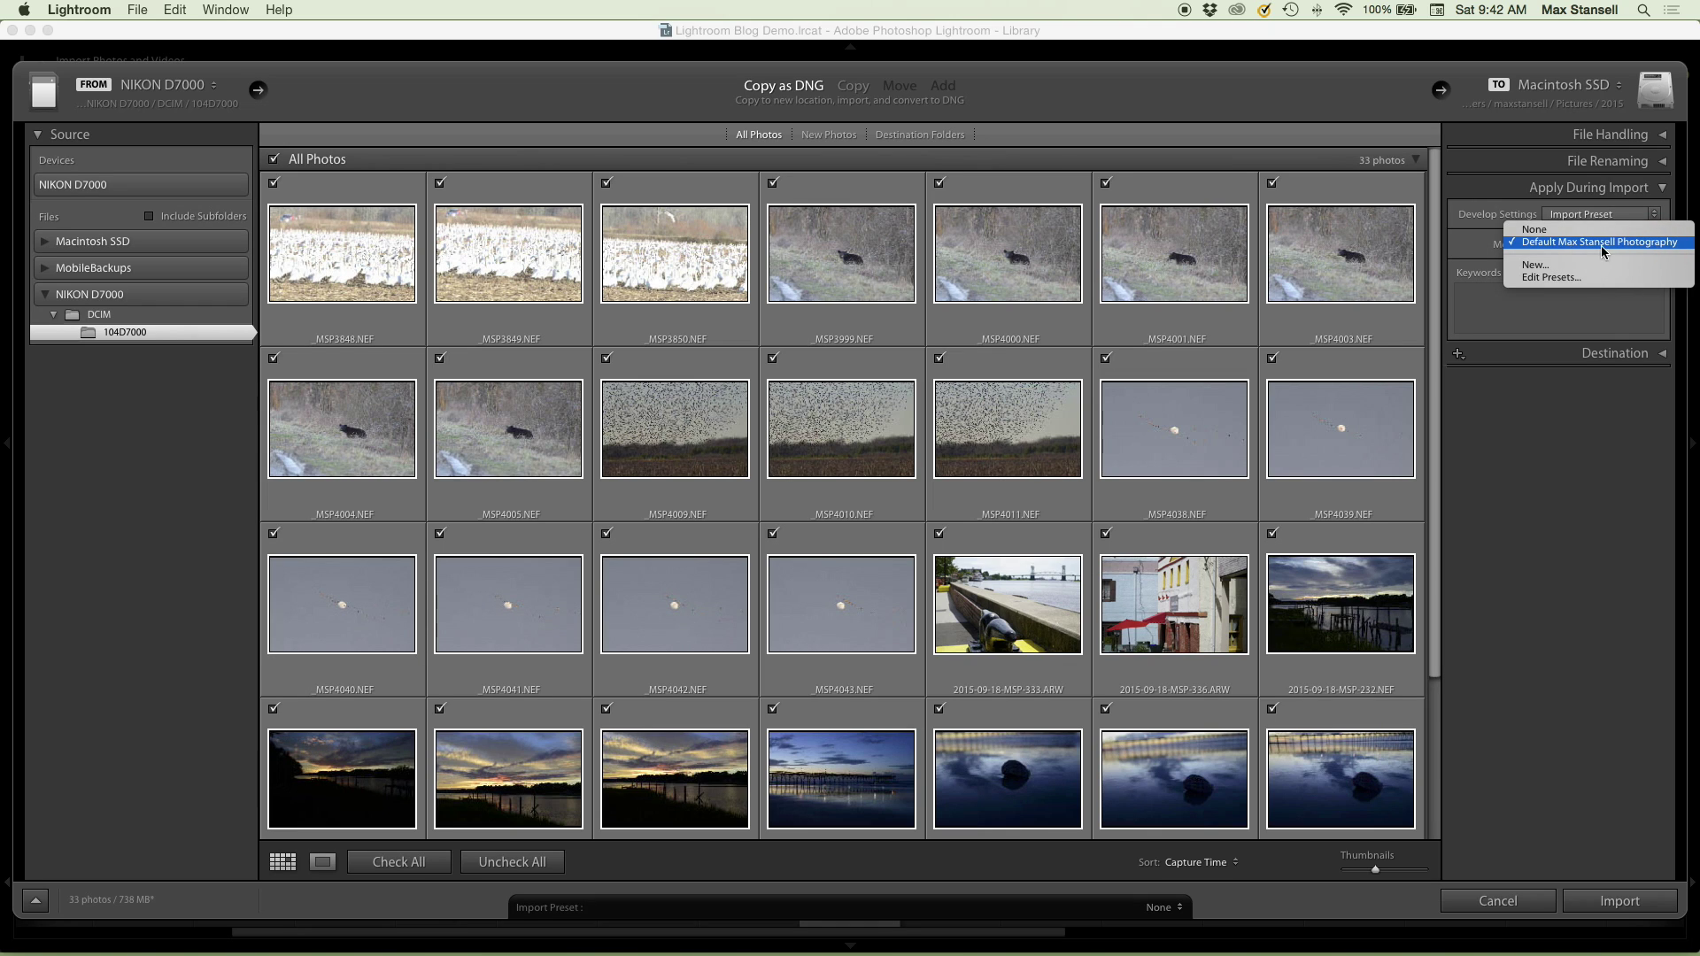
left_click(1559, 279)
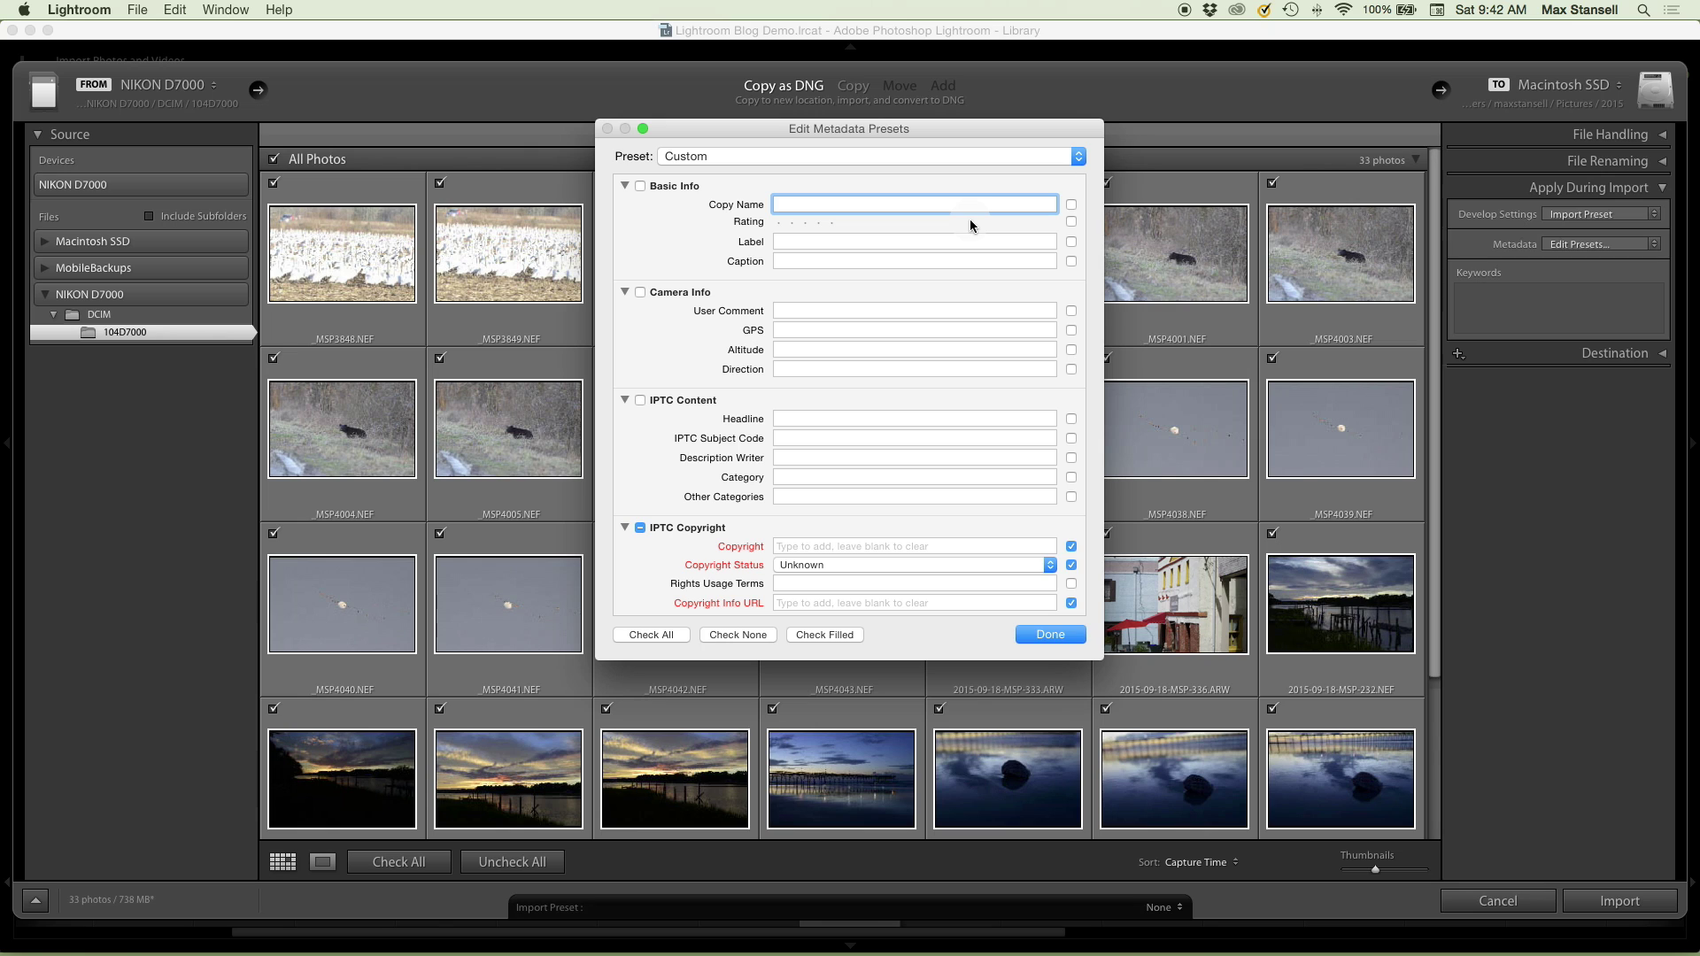
left_click(1077, 157)
left_click(1058, 182)
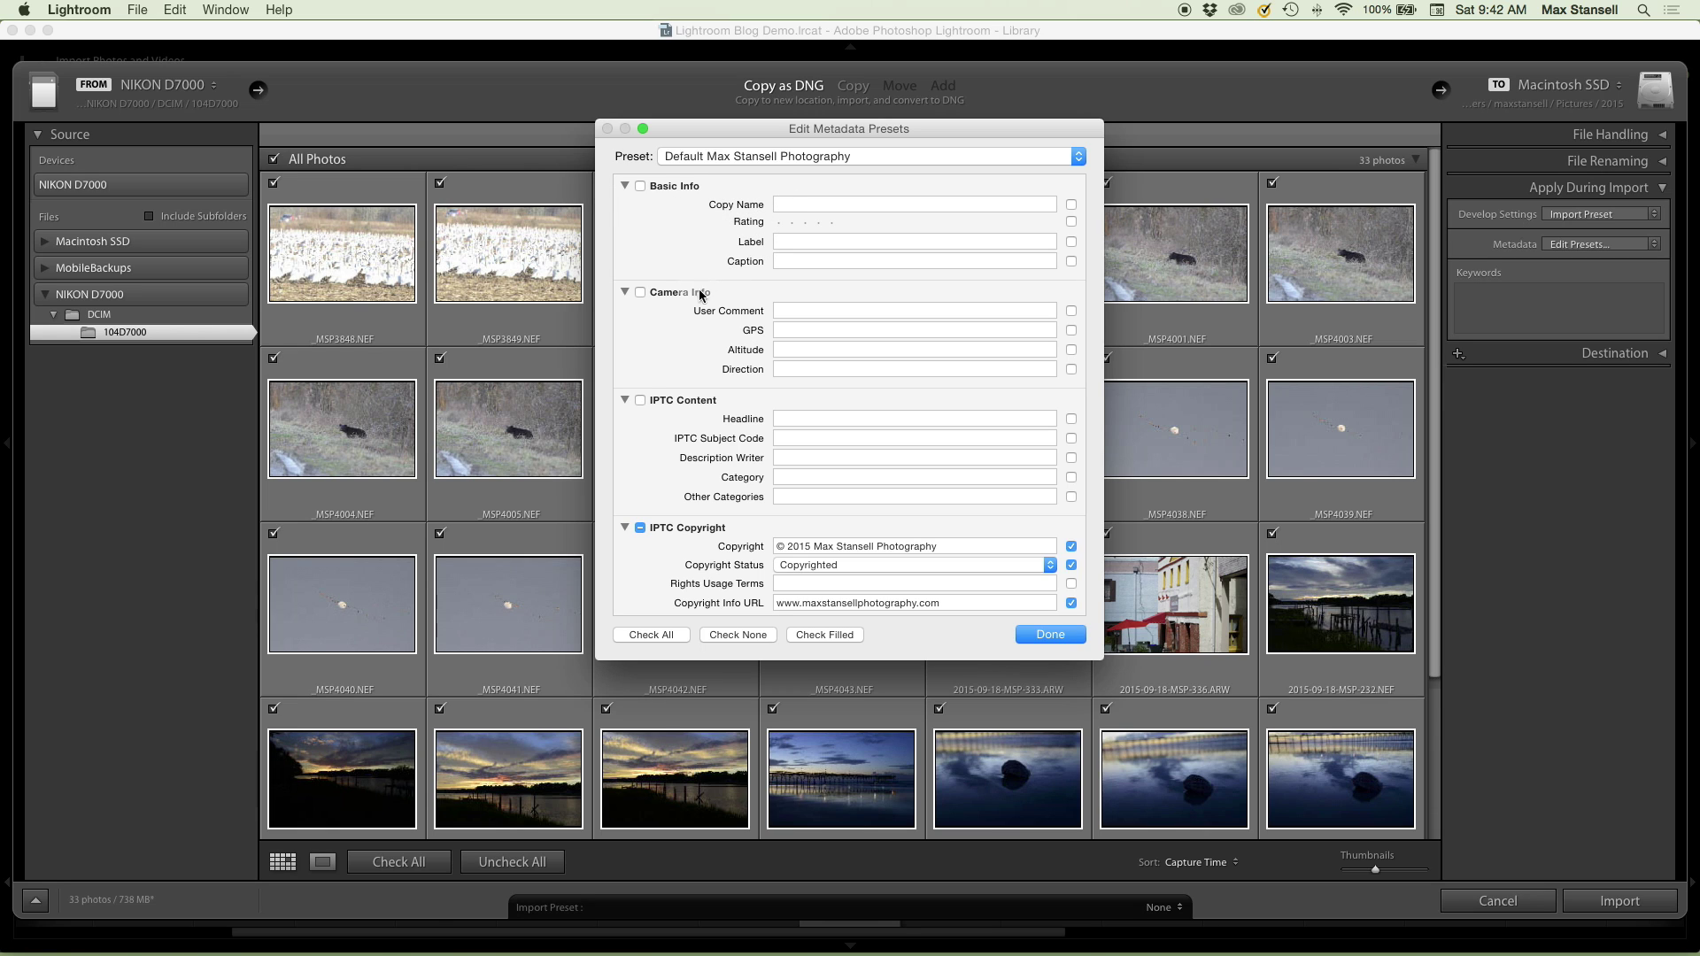
- Examine the preset's IPTC Copyright, IPTC Creator and Keywords entries and close the metadata preset editor
scroll(716, 492, "down", 3)
scroll(716, 491, "down", 2)
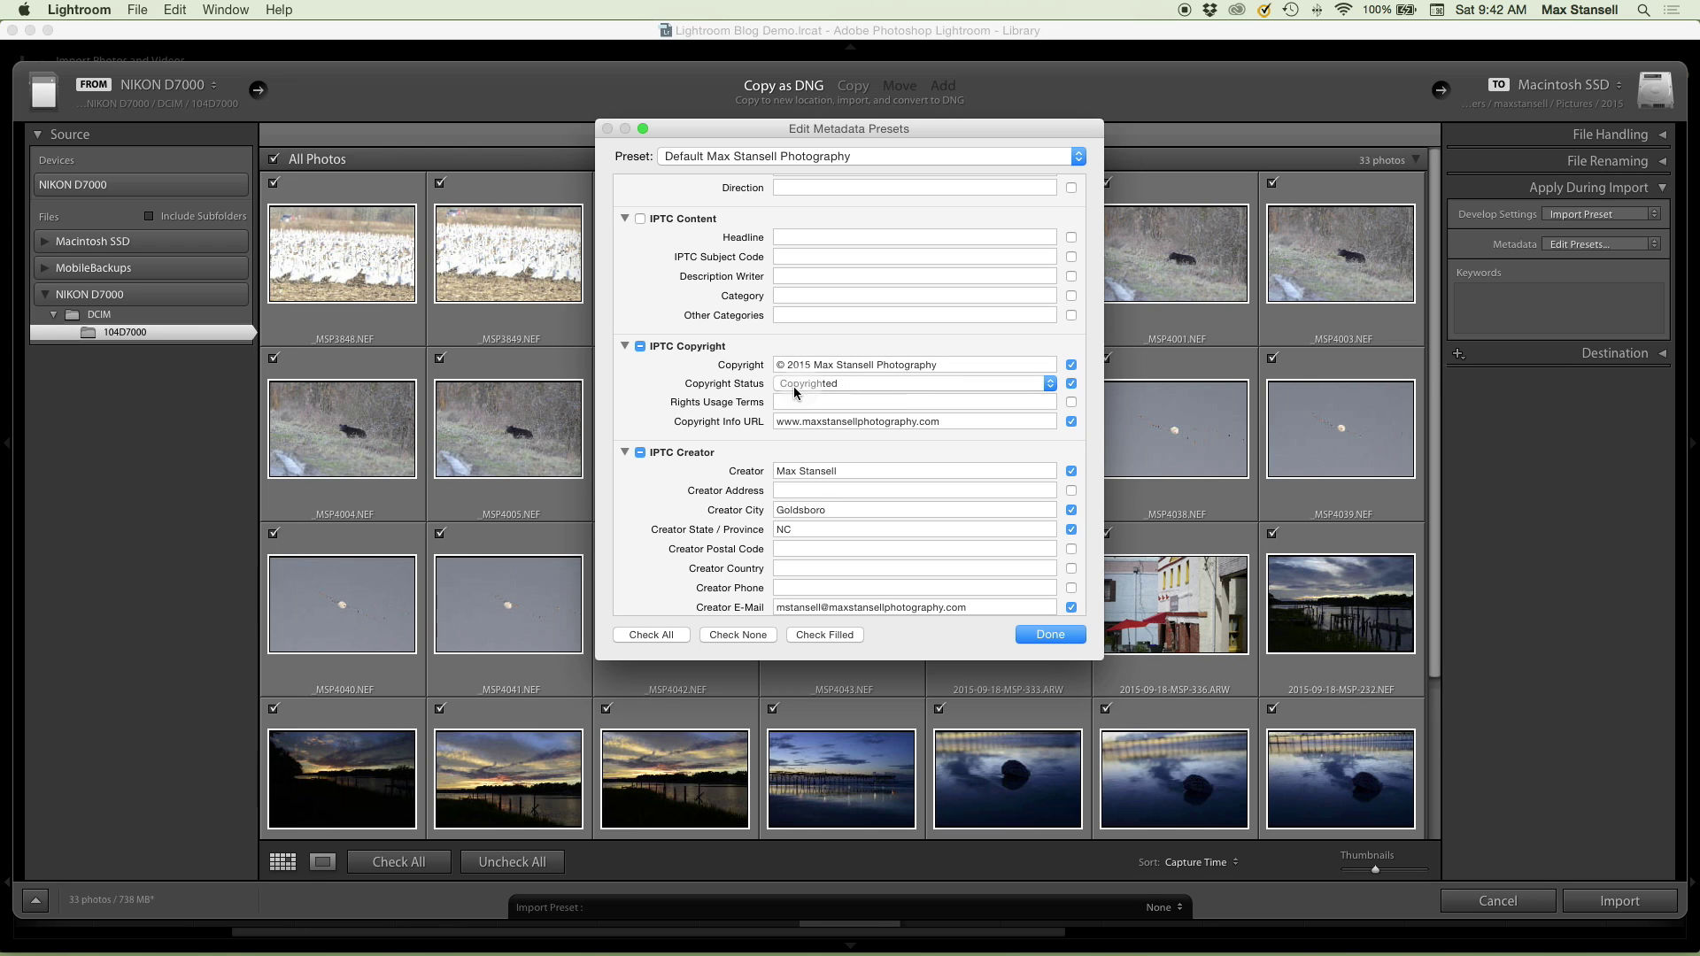
scroll(859, 447, "down", 3)
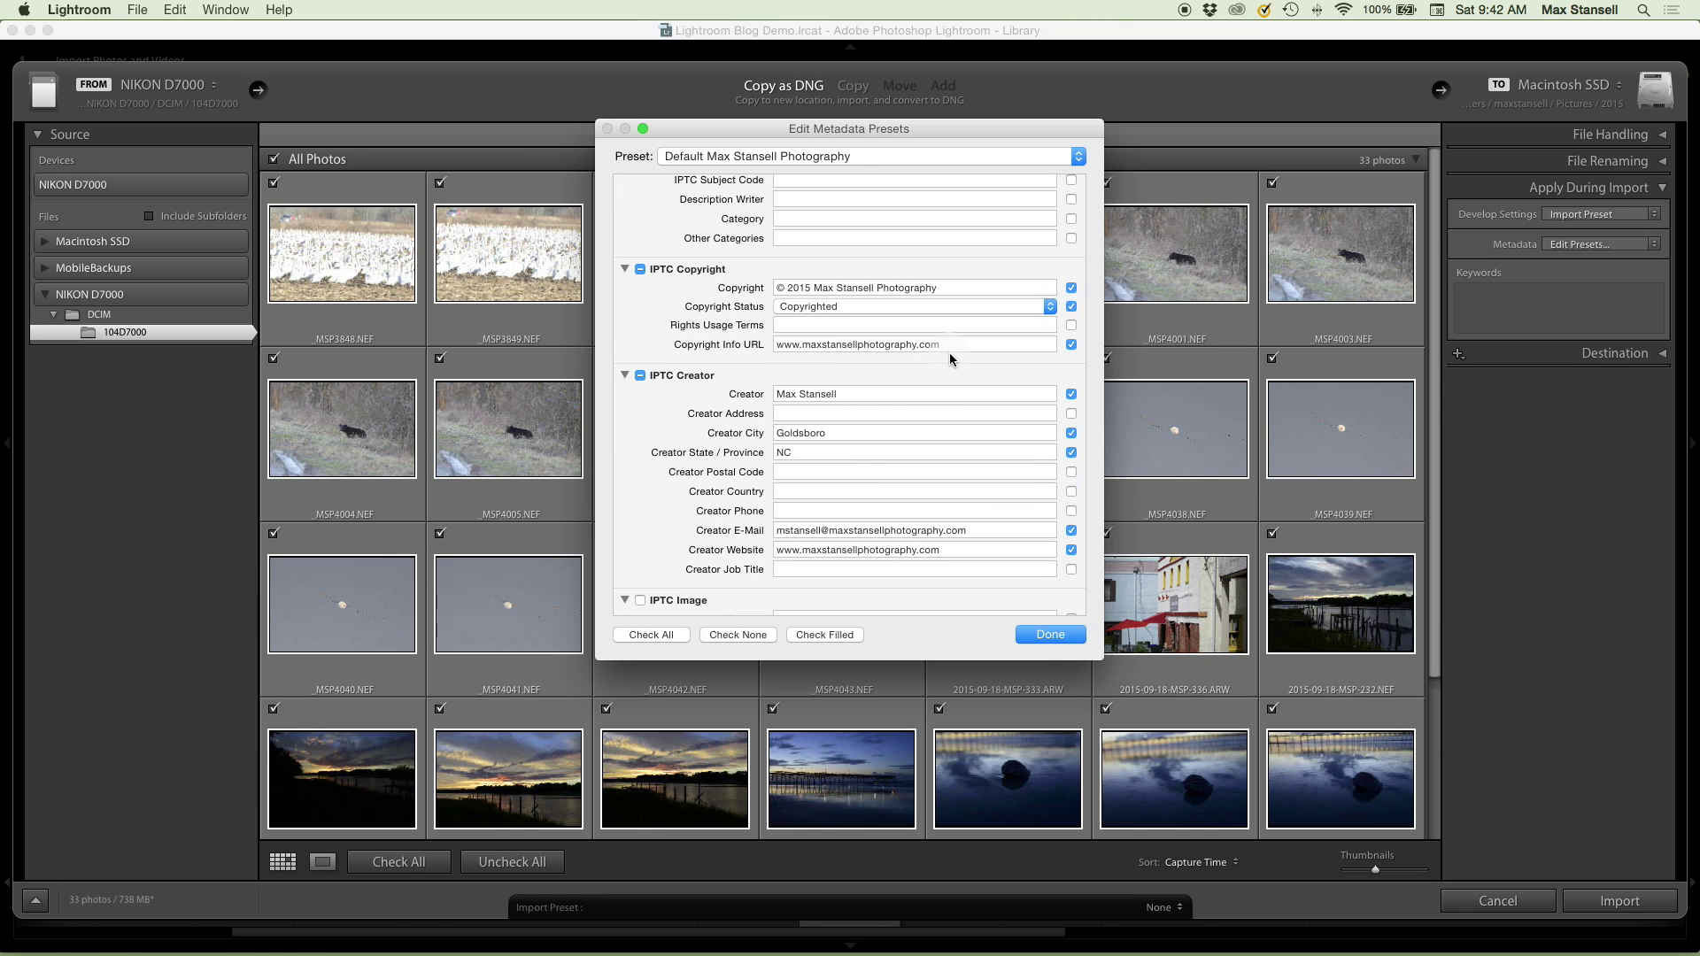
scroll(949, 355, "down", 3)
key("Return")
scroll(815, 390, "down", 2)
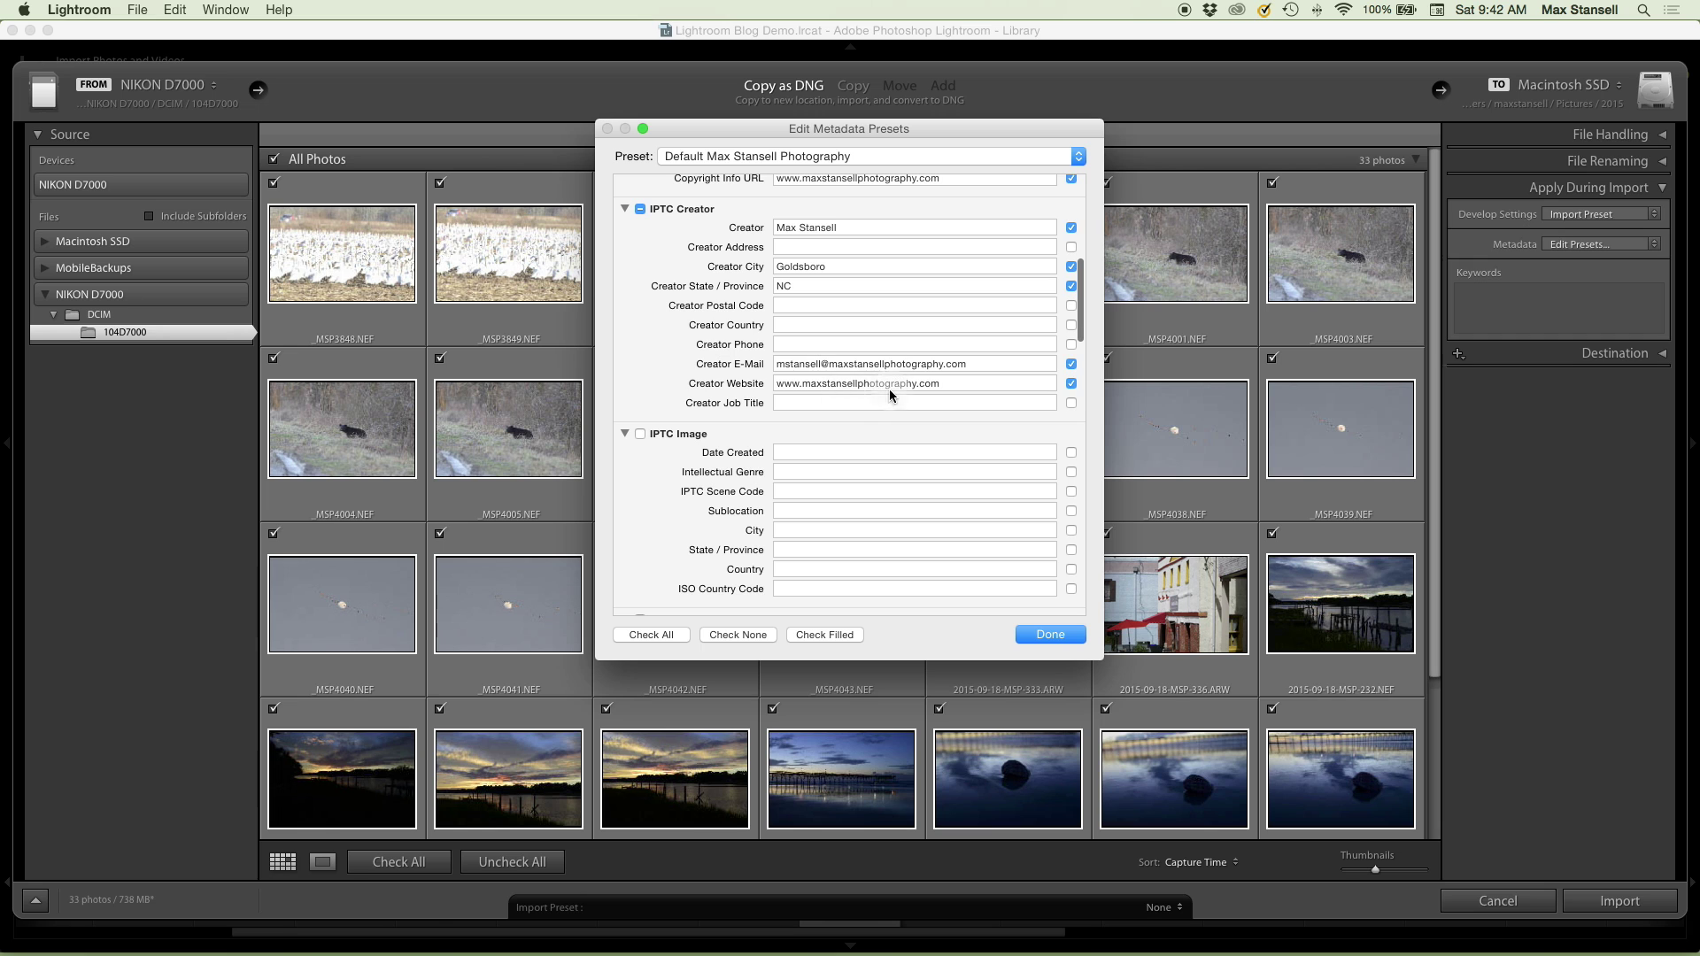
scroll(897, 391, "down", 3)
scroll(896, 391, "down", 15)
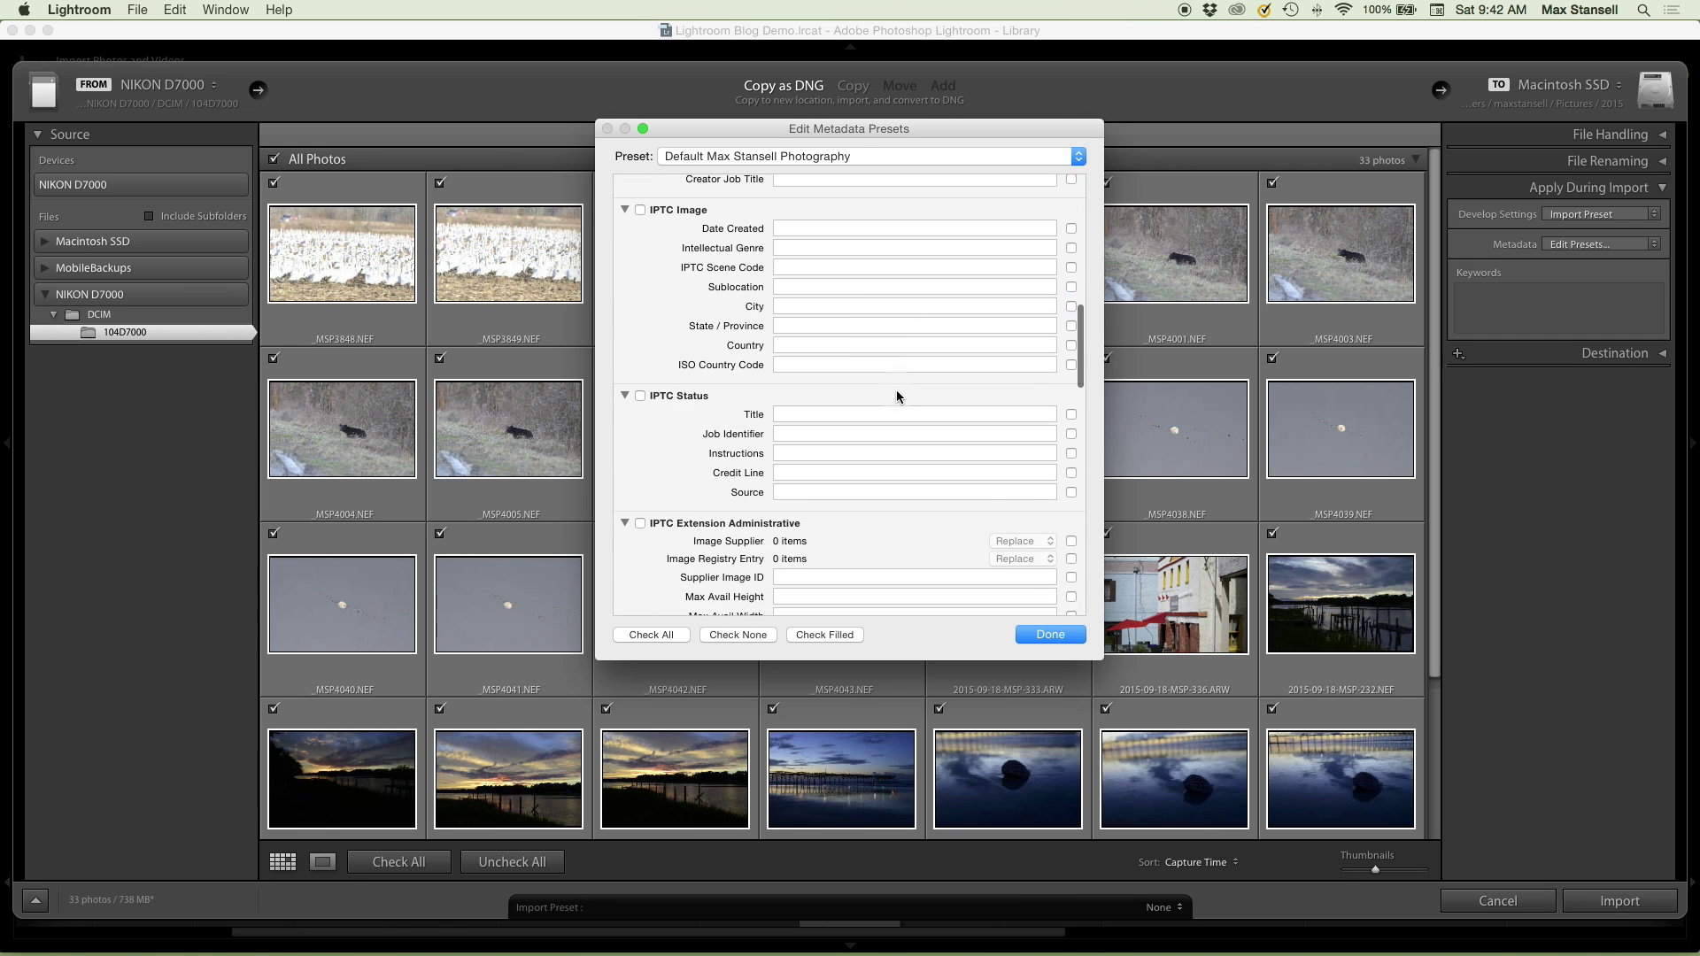
scroll(896, 392, "down", 20)
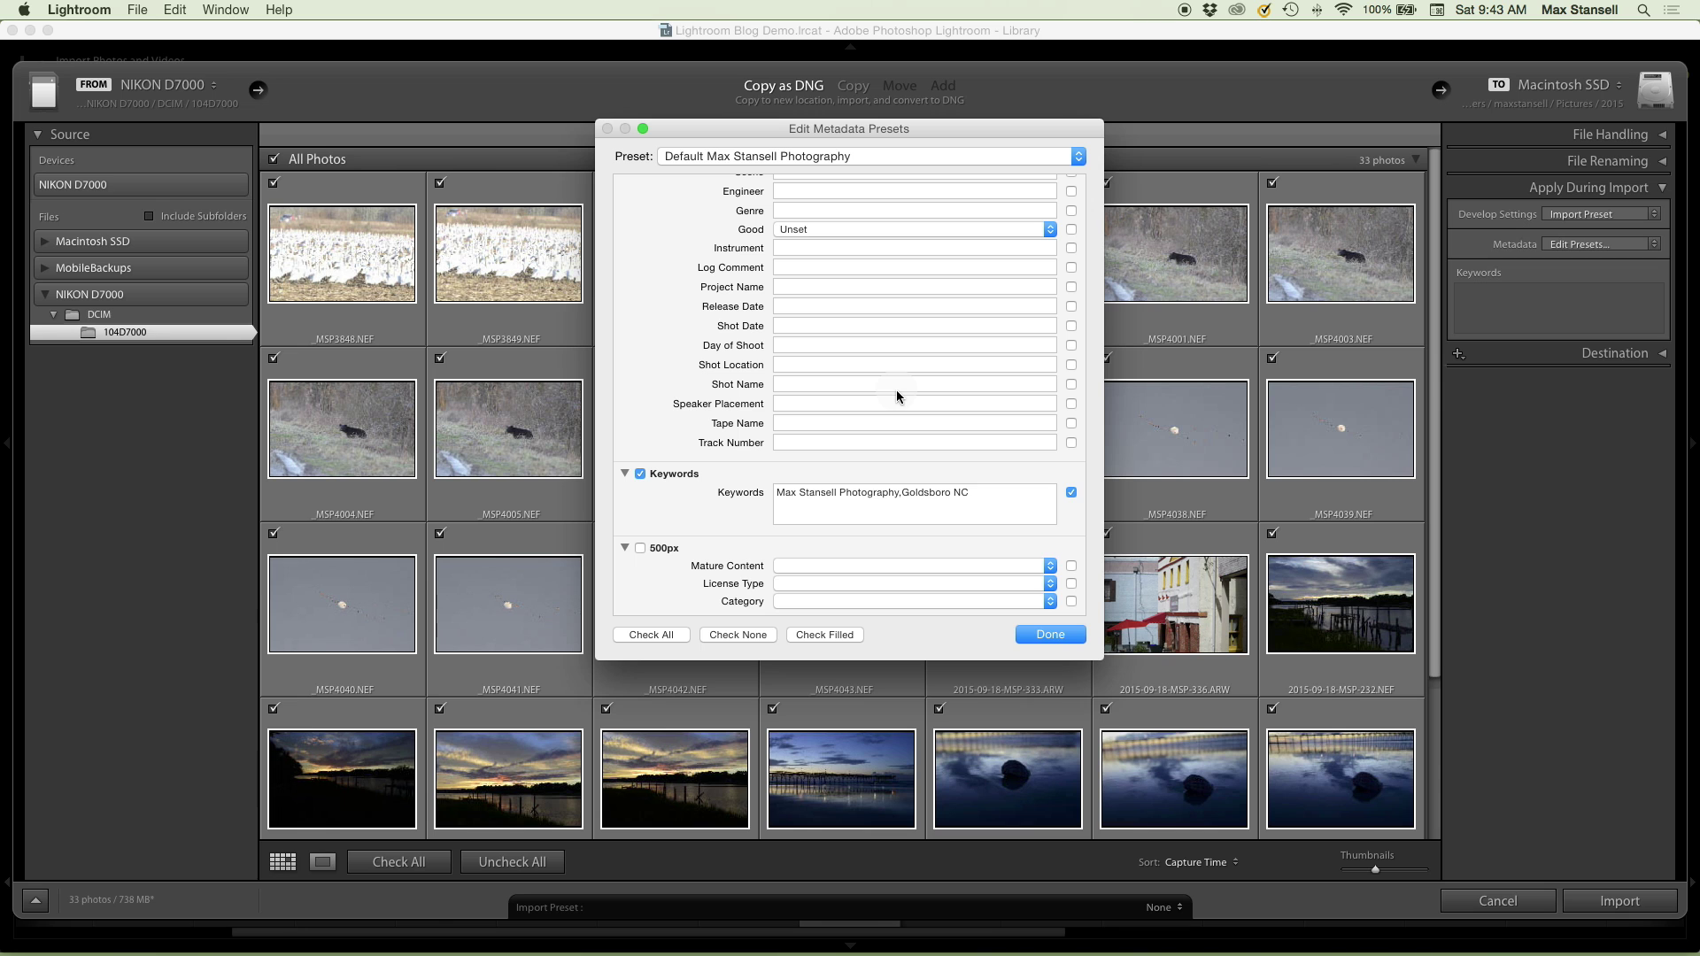
scroll(868, 375, "up", 5)
scroll(868, 375, "up", 15)
scroll(867, 375, "up", 8)
scroll(868, 374, "down", 10)
scroll(868, 375, "down", 8)
scroll(867, 375, "up", 15)
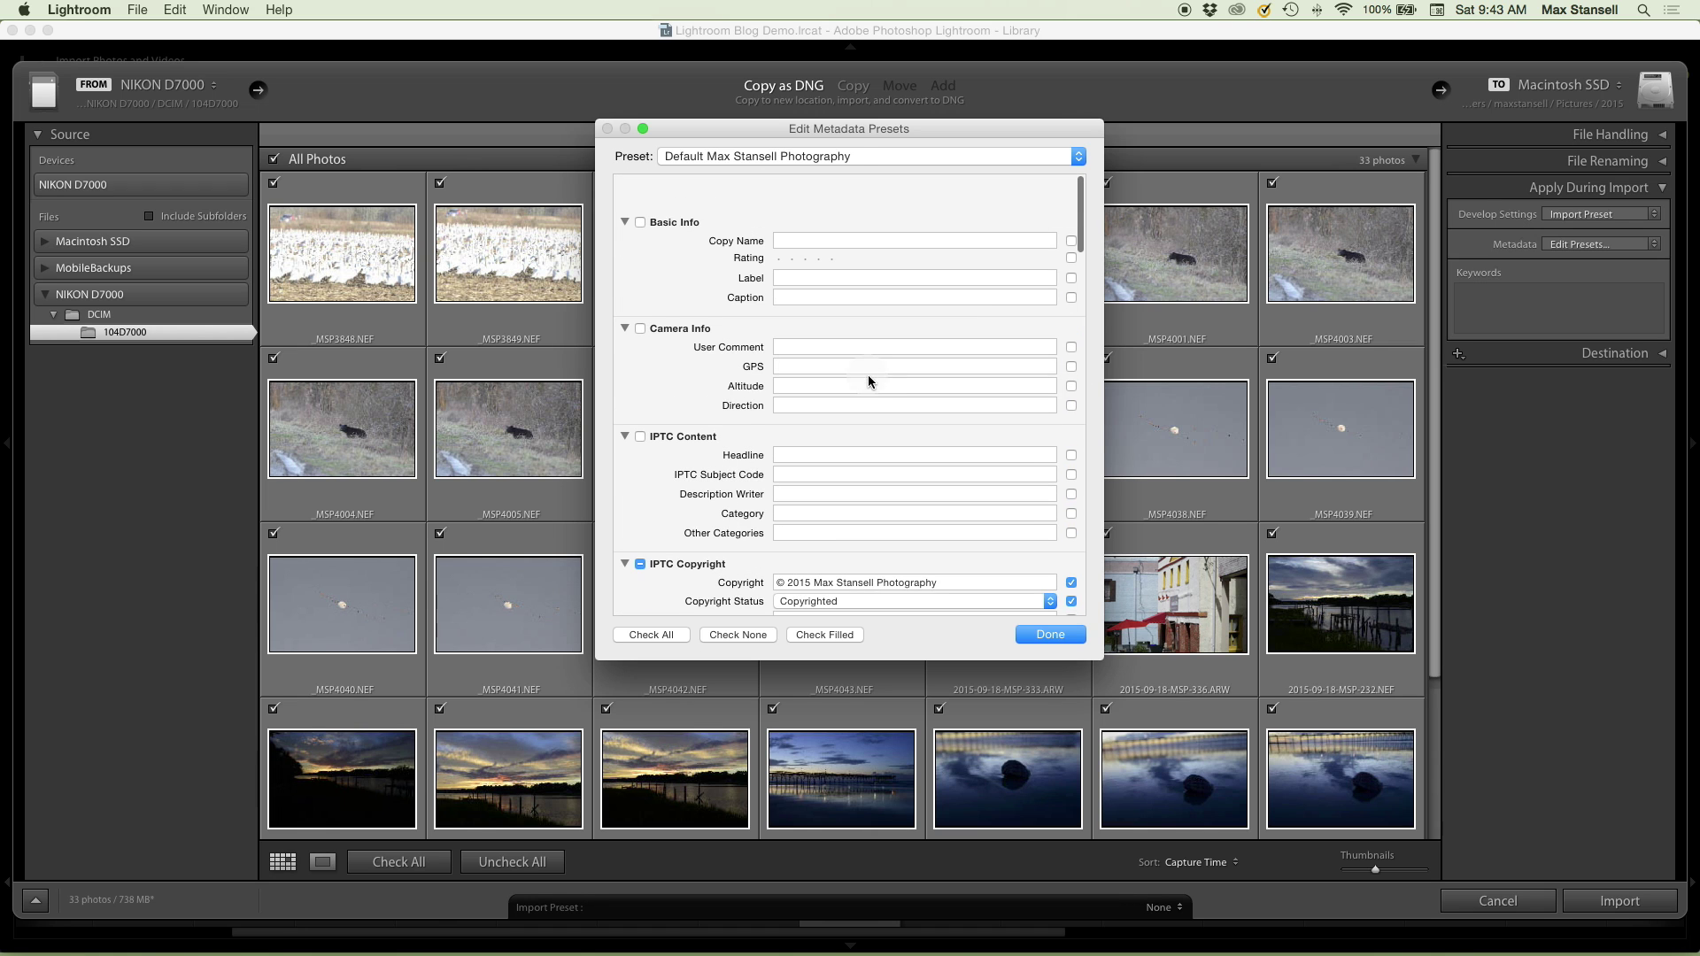
left_click(1054, 637)
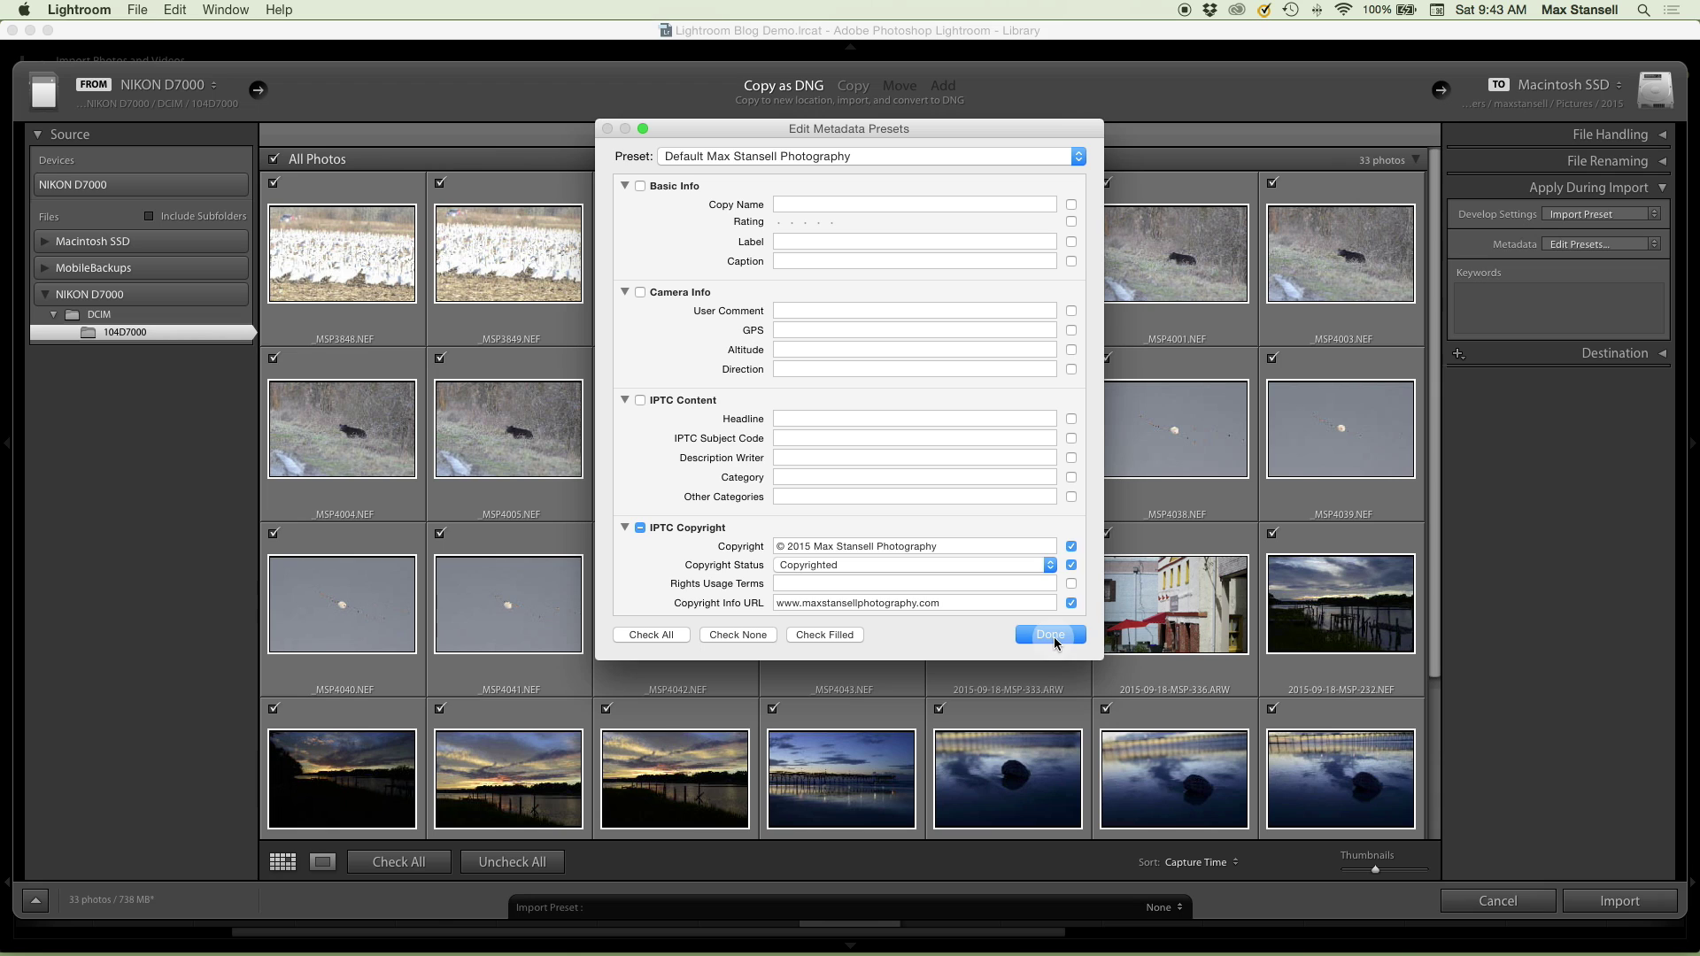
- Check the Keywords field against the photos further down the import grid and collapse the Apply During Import section
left_click(1510, 308)
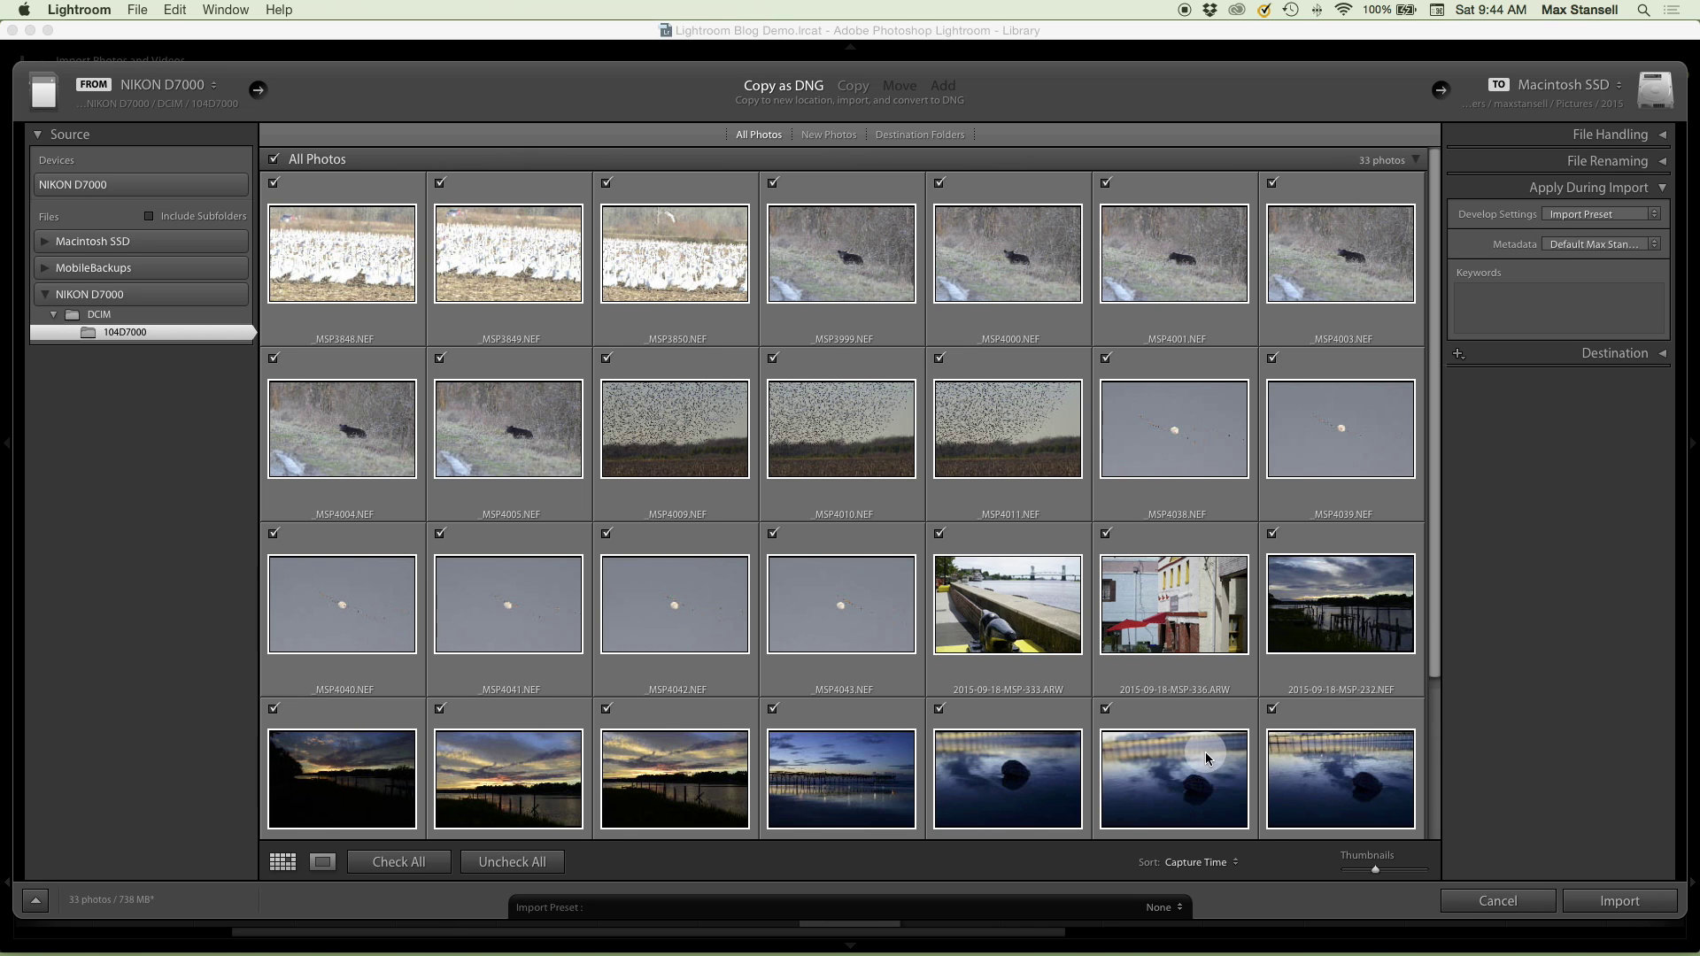
scroll(985, 656, "down", 5)
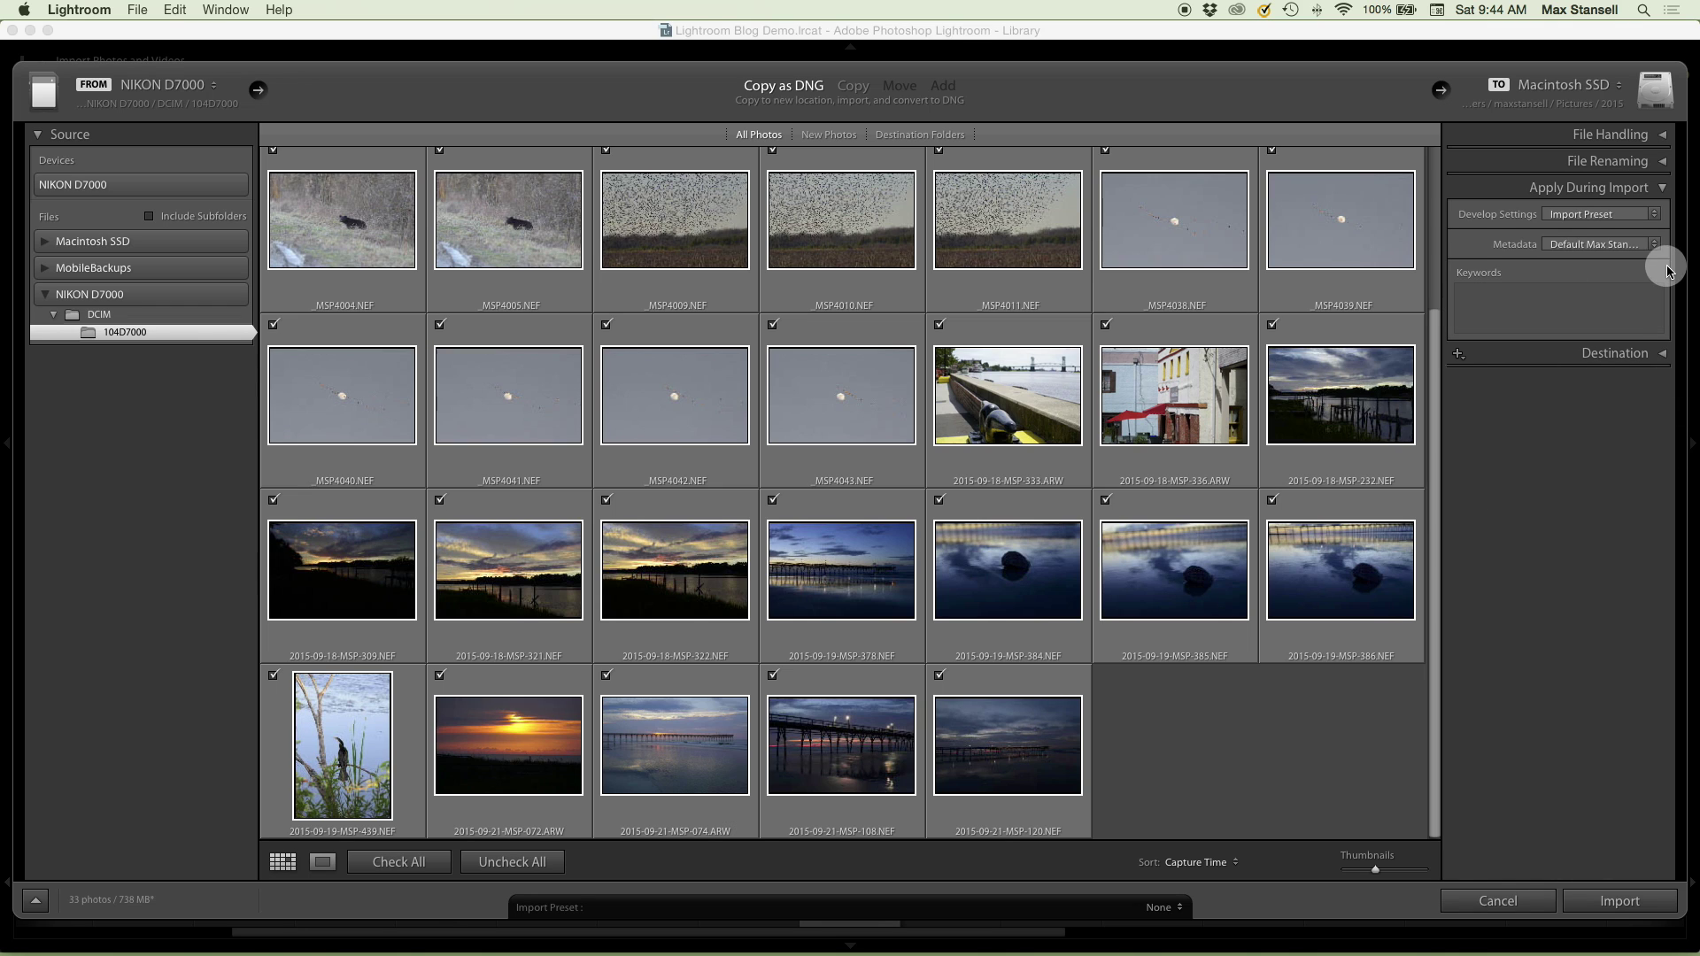
left_click(1662, 188)
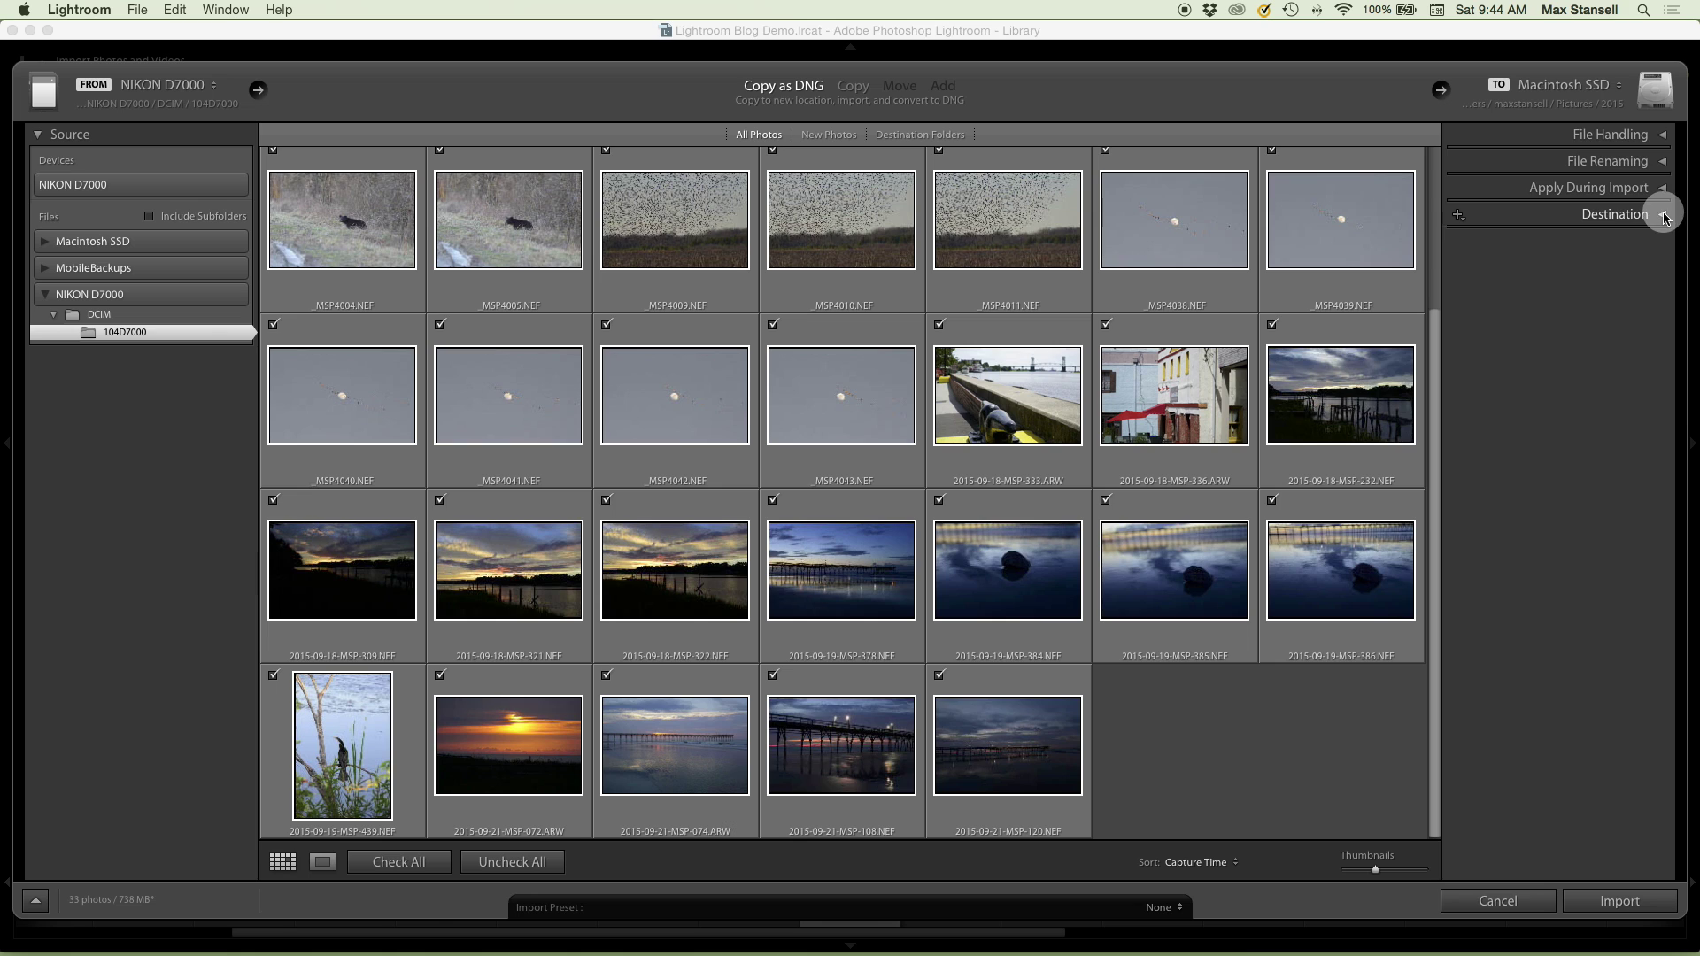
- Expand the Destination section and choose the date format 2015-10-03 for the folders organized by date
left_click(1663, 216)
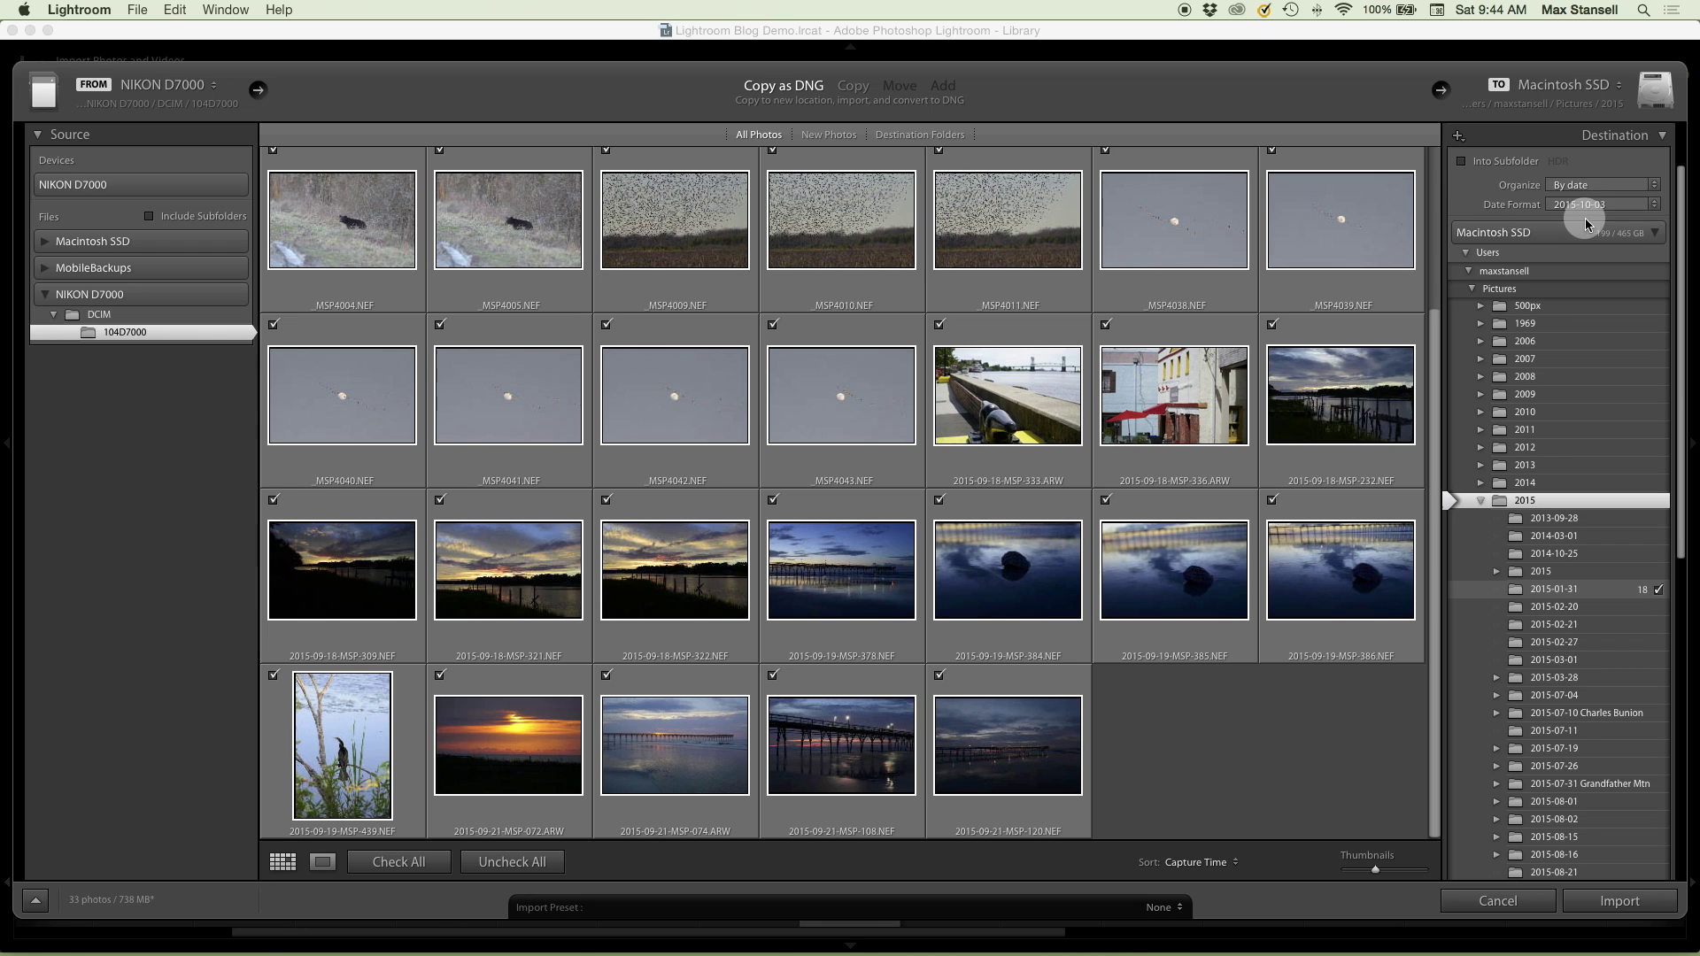
left_click(1655, 204)
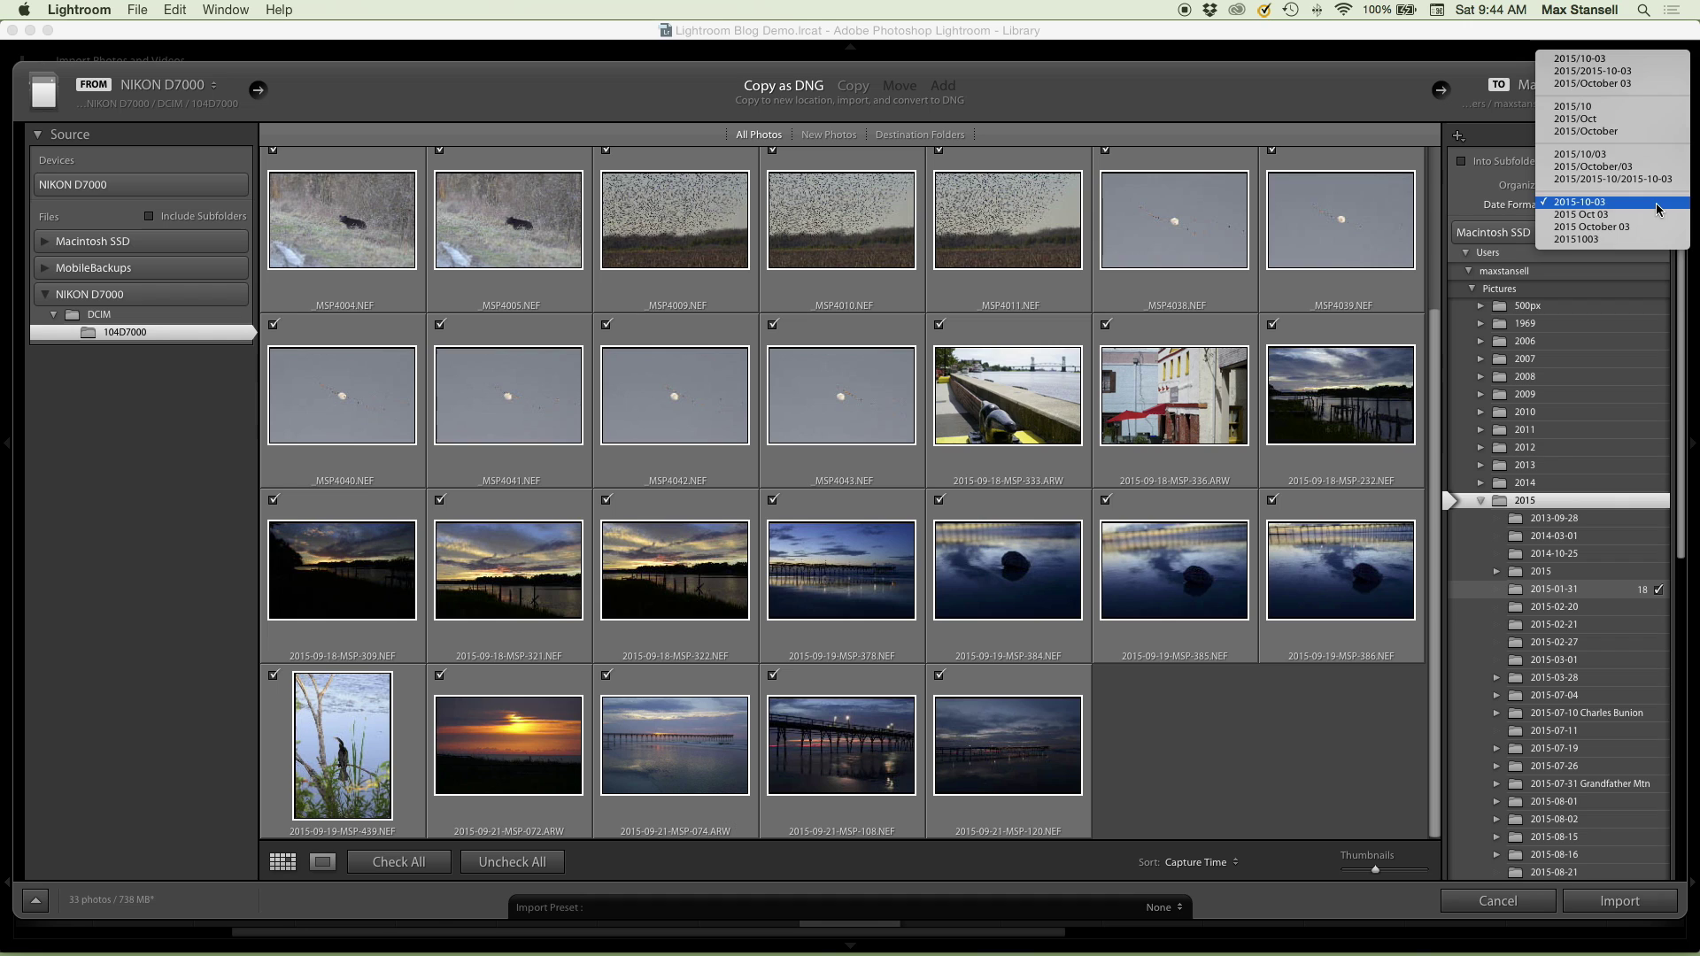
left_click(1610, 203)
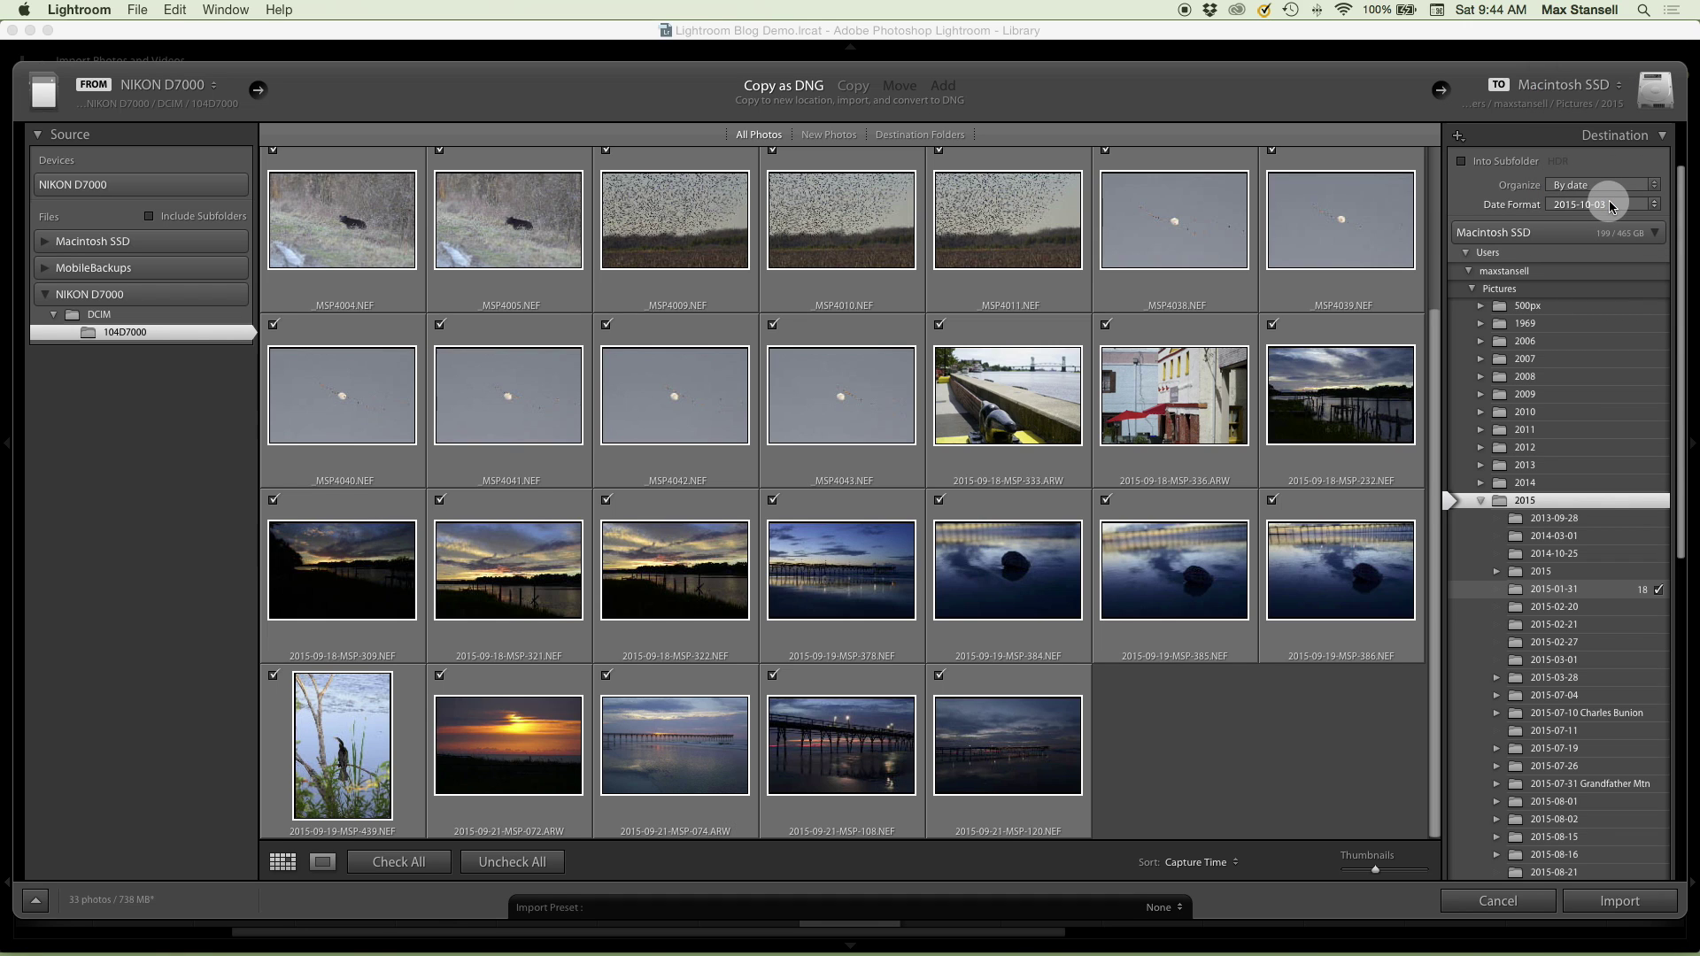
- Try the Into Subfolder option under Destination, switch it off again and collapse the section
left_click(1482, 171)
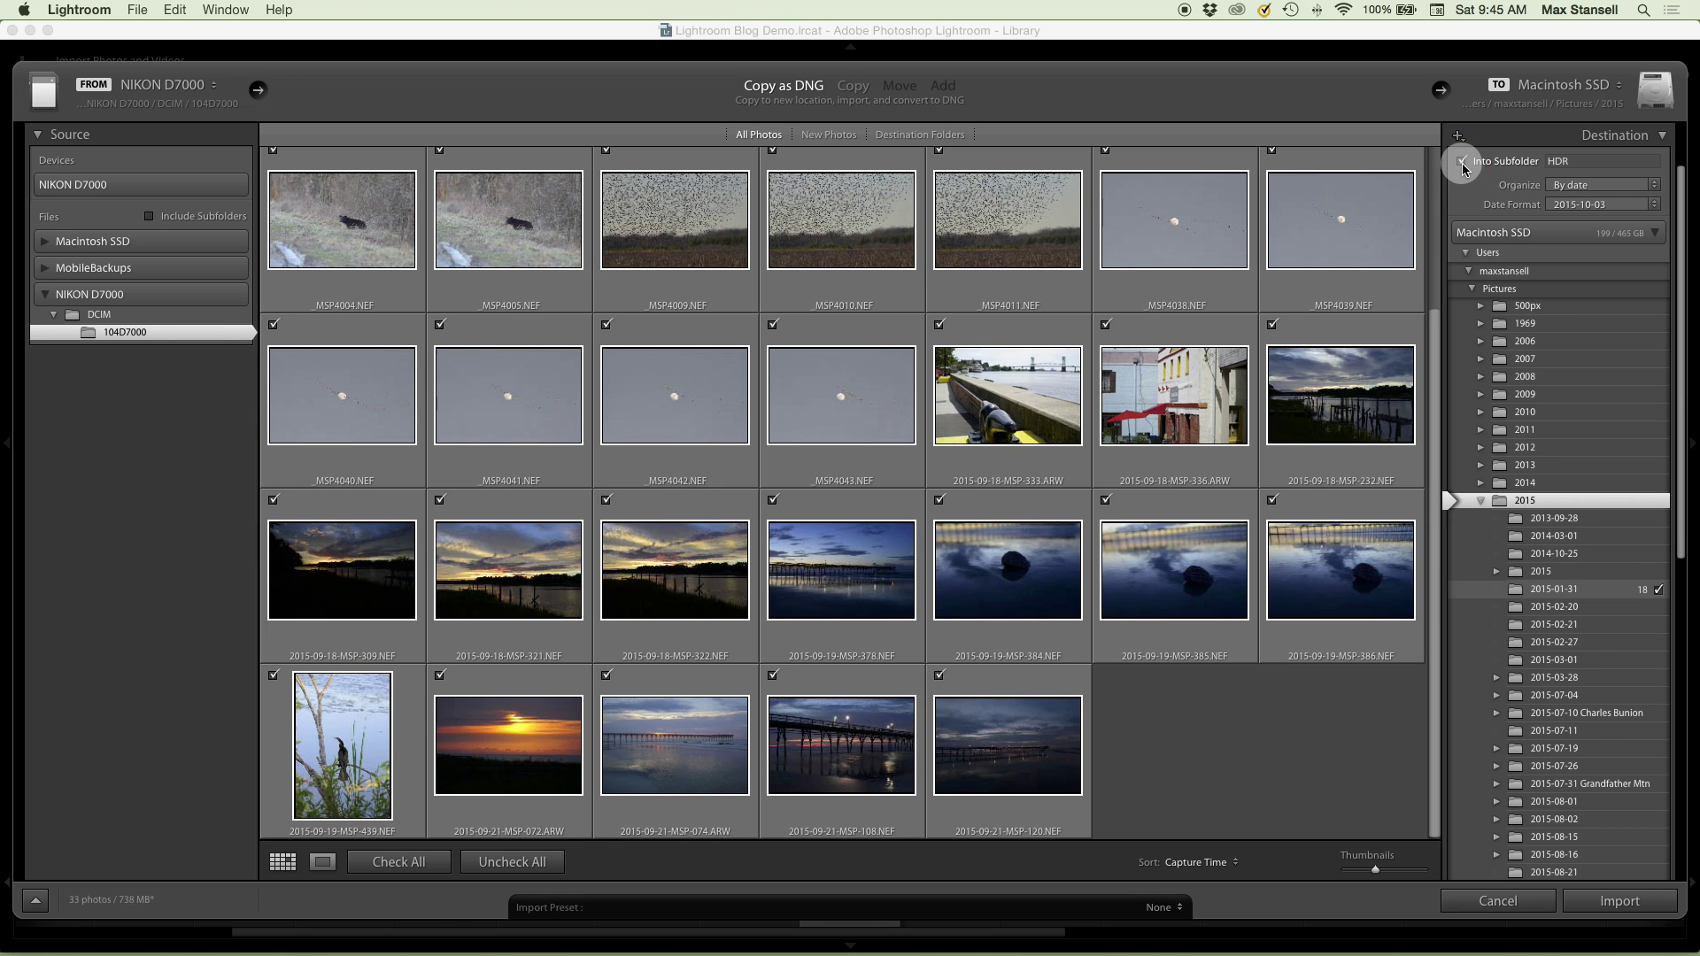
left_click(1581, 167)
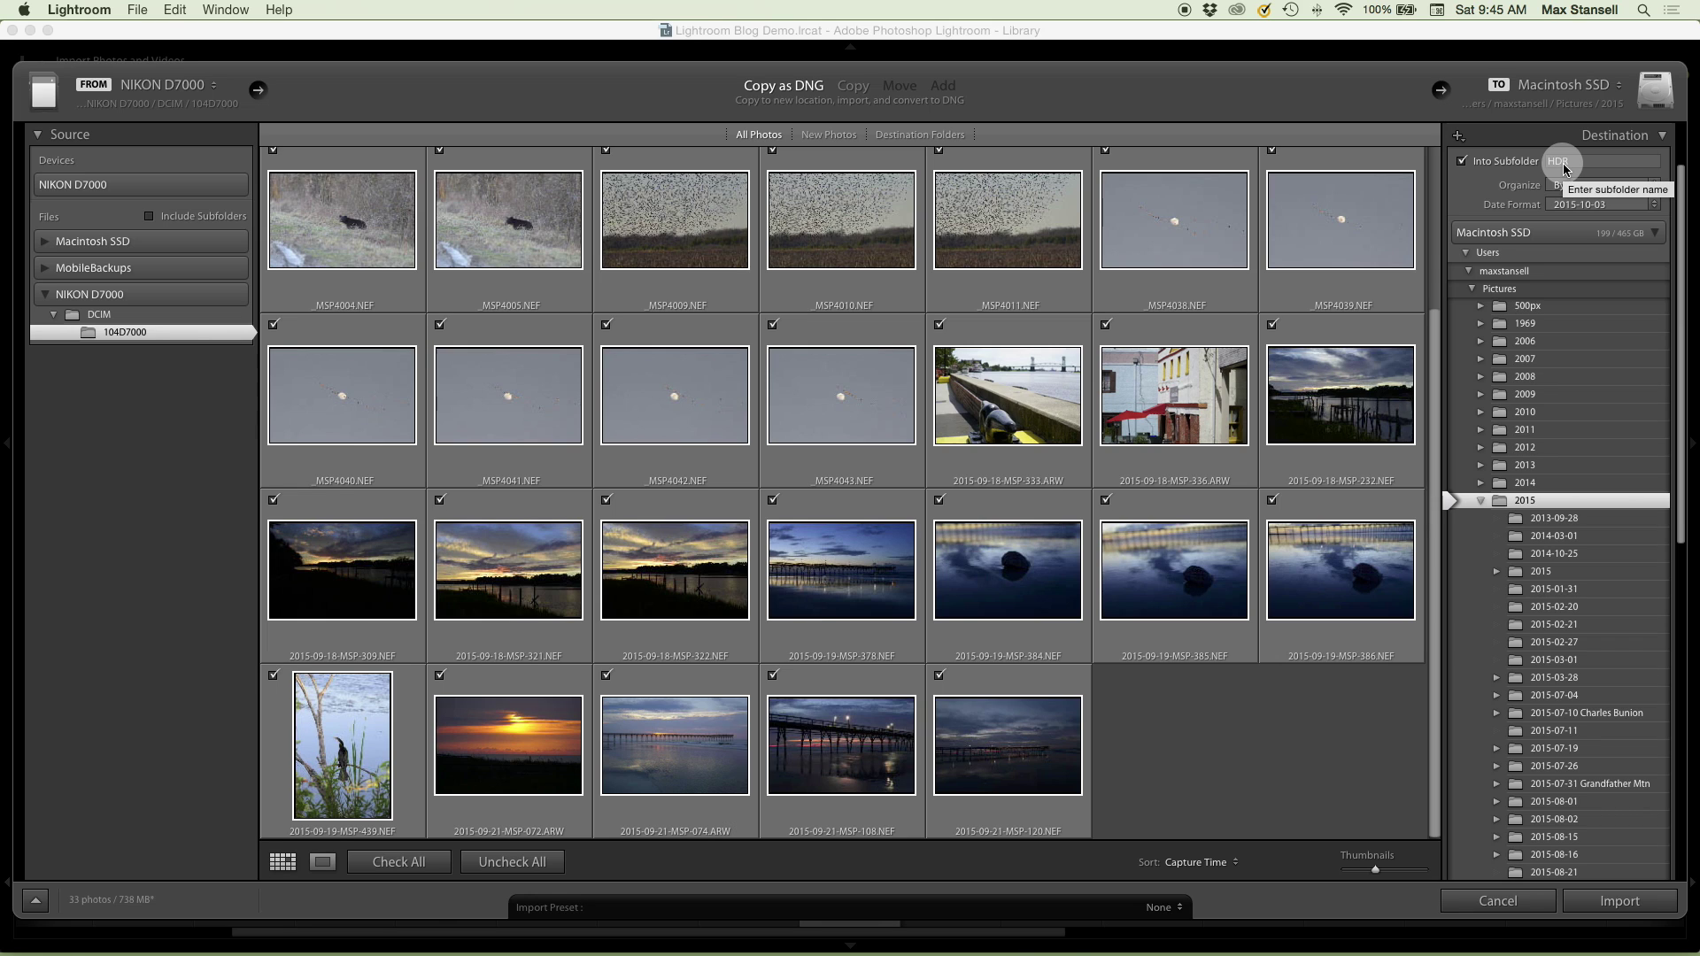
left_click(1461, 163)
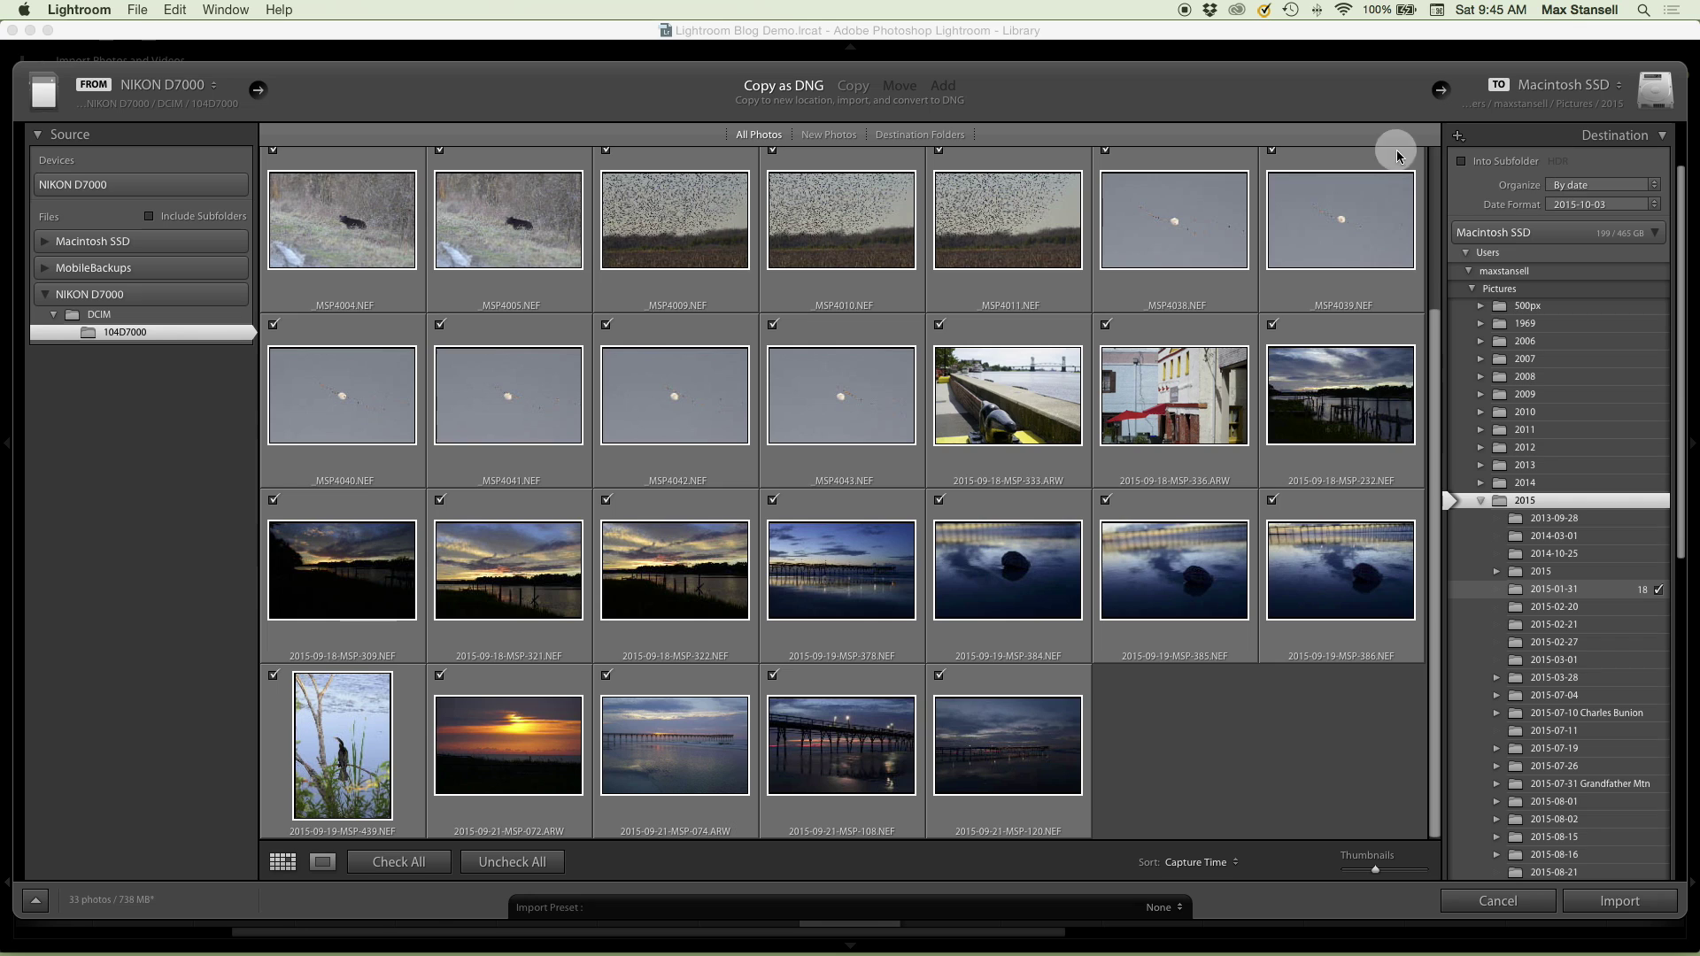
left_click(1661, 138)
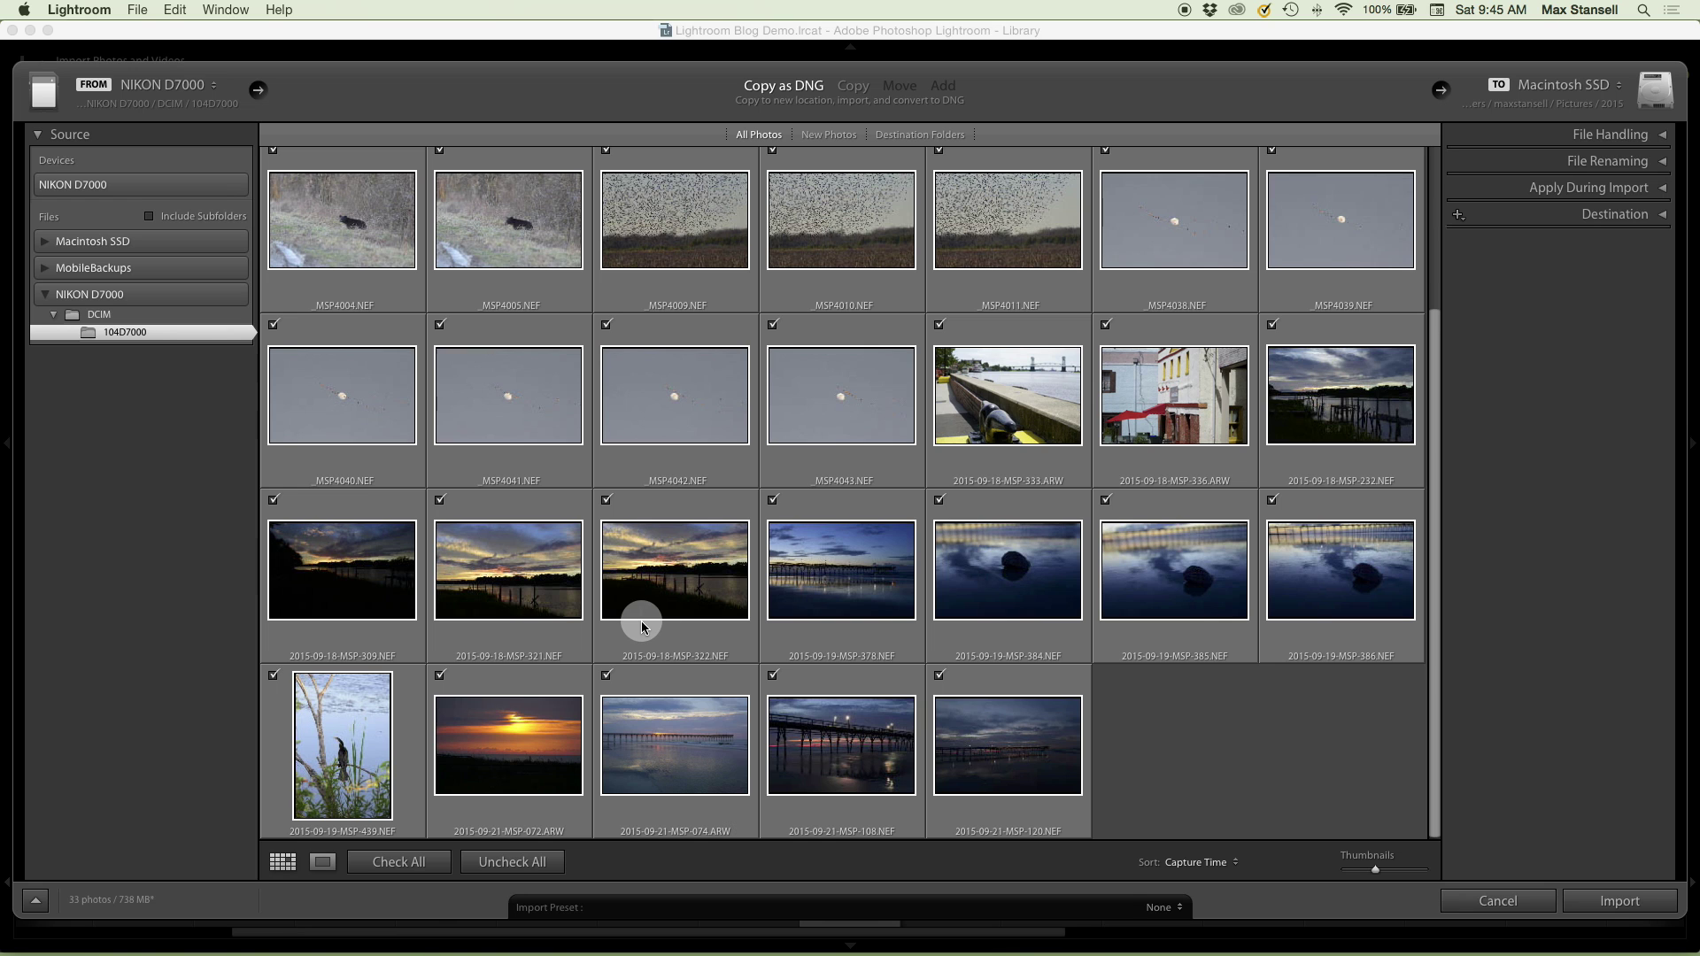
- Look through the import grid, preview the first swan and bear photos in Loupe view, inspect one swan photo at 1:1 and return to the grid
scroll(672, 542, "up", 5)
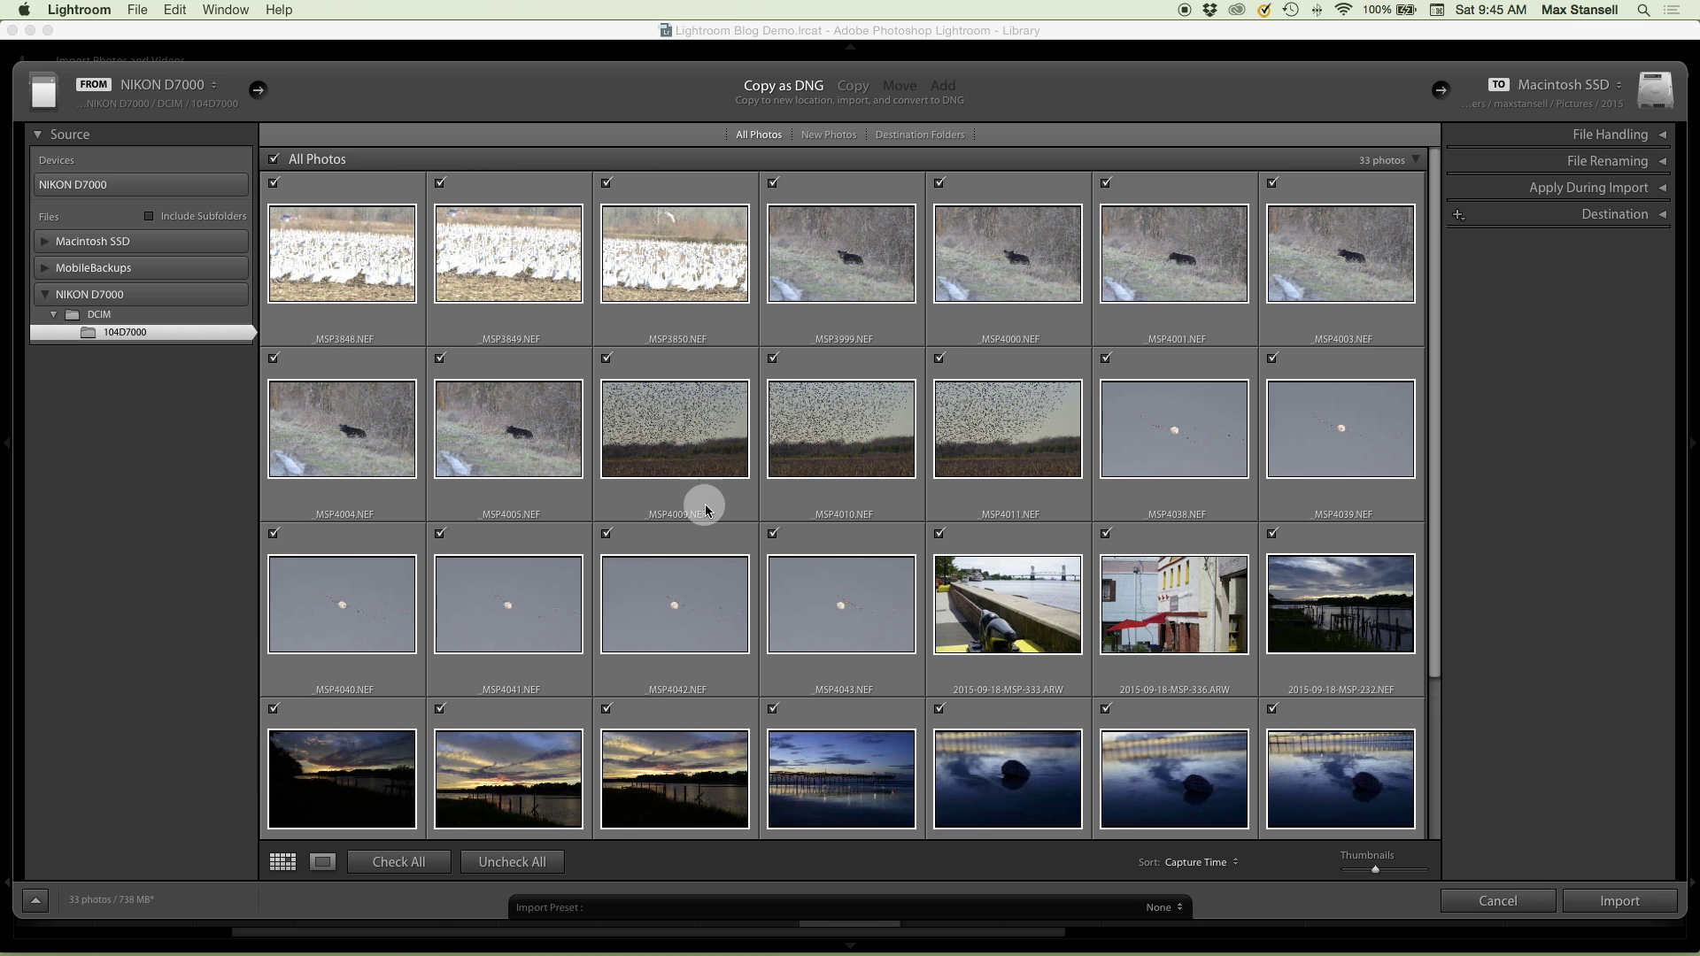
scroll(705, 510, "down", 5)
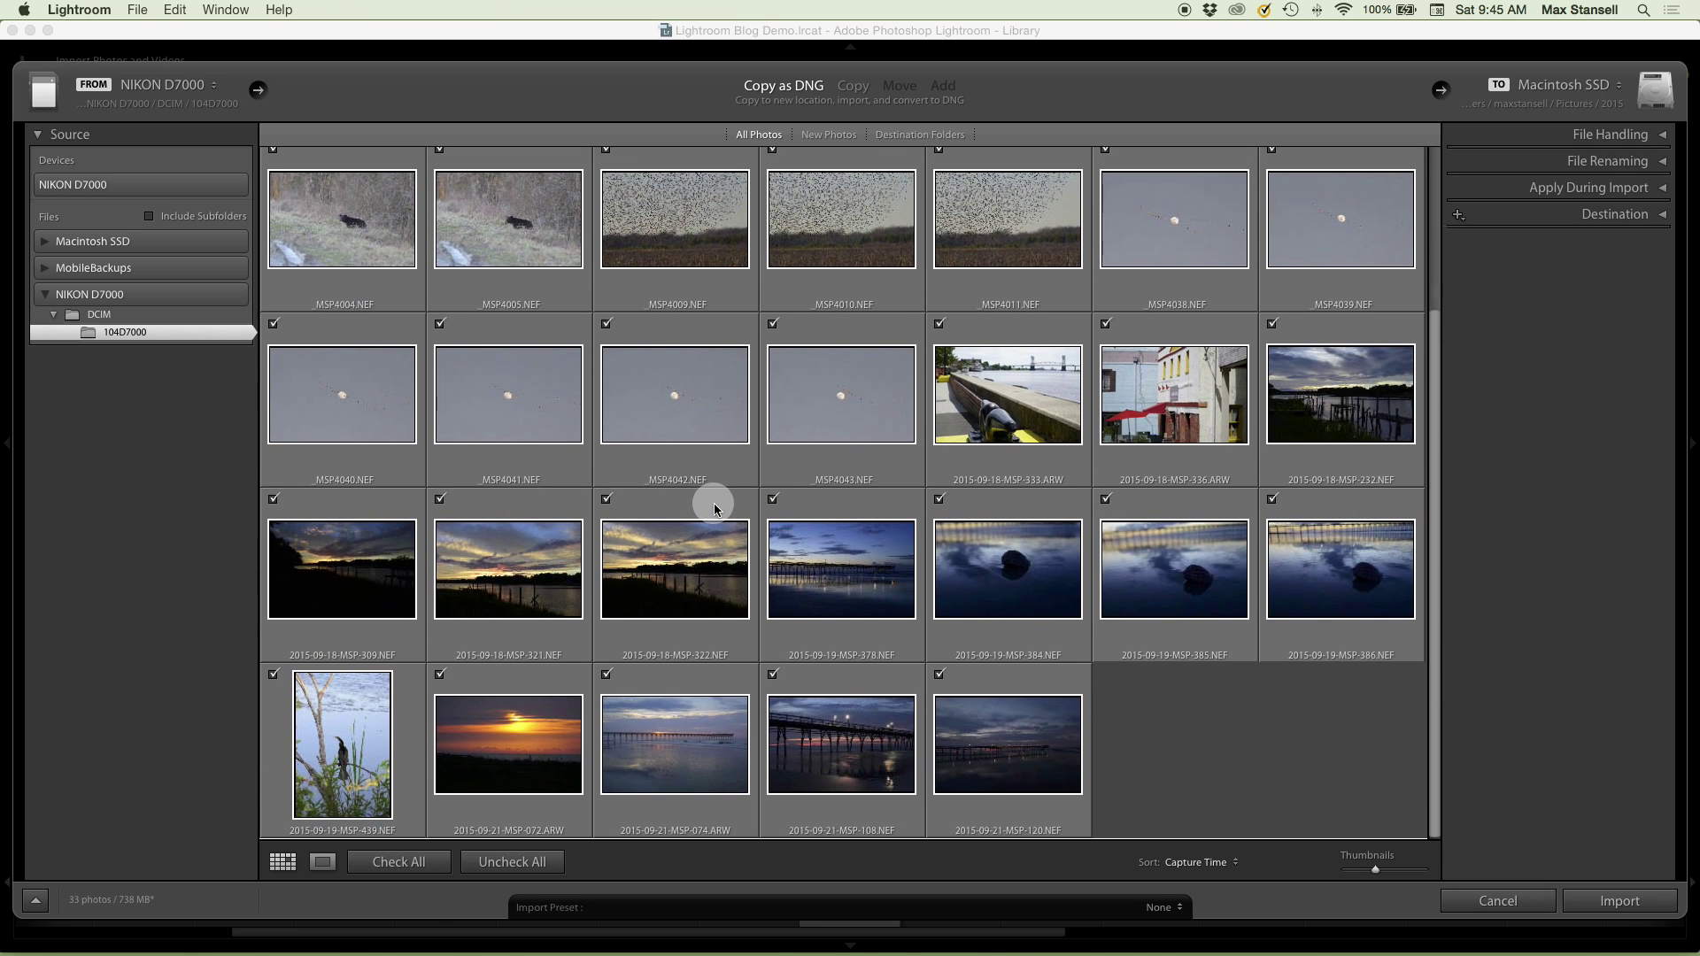
scroll(715, 508, "up", 5)
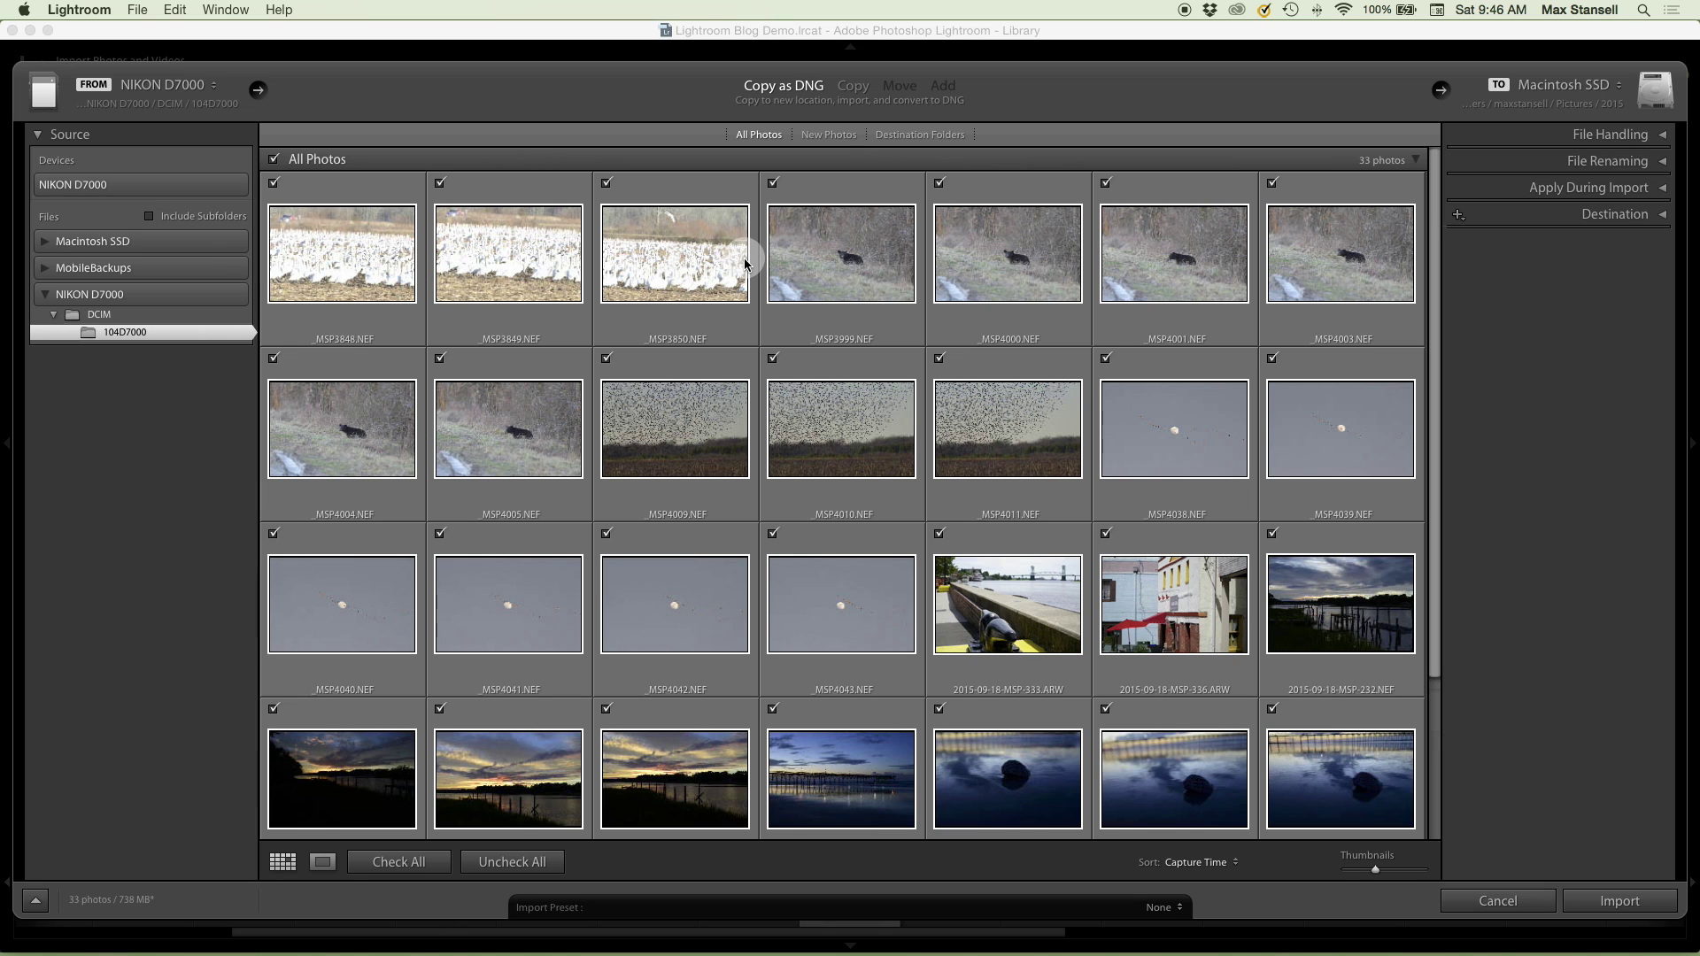
left_click(367, 252)
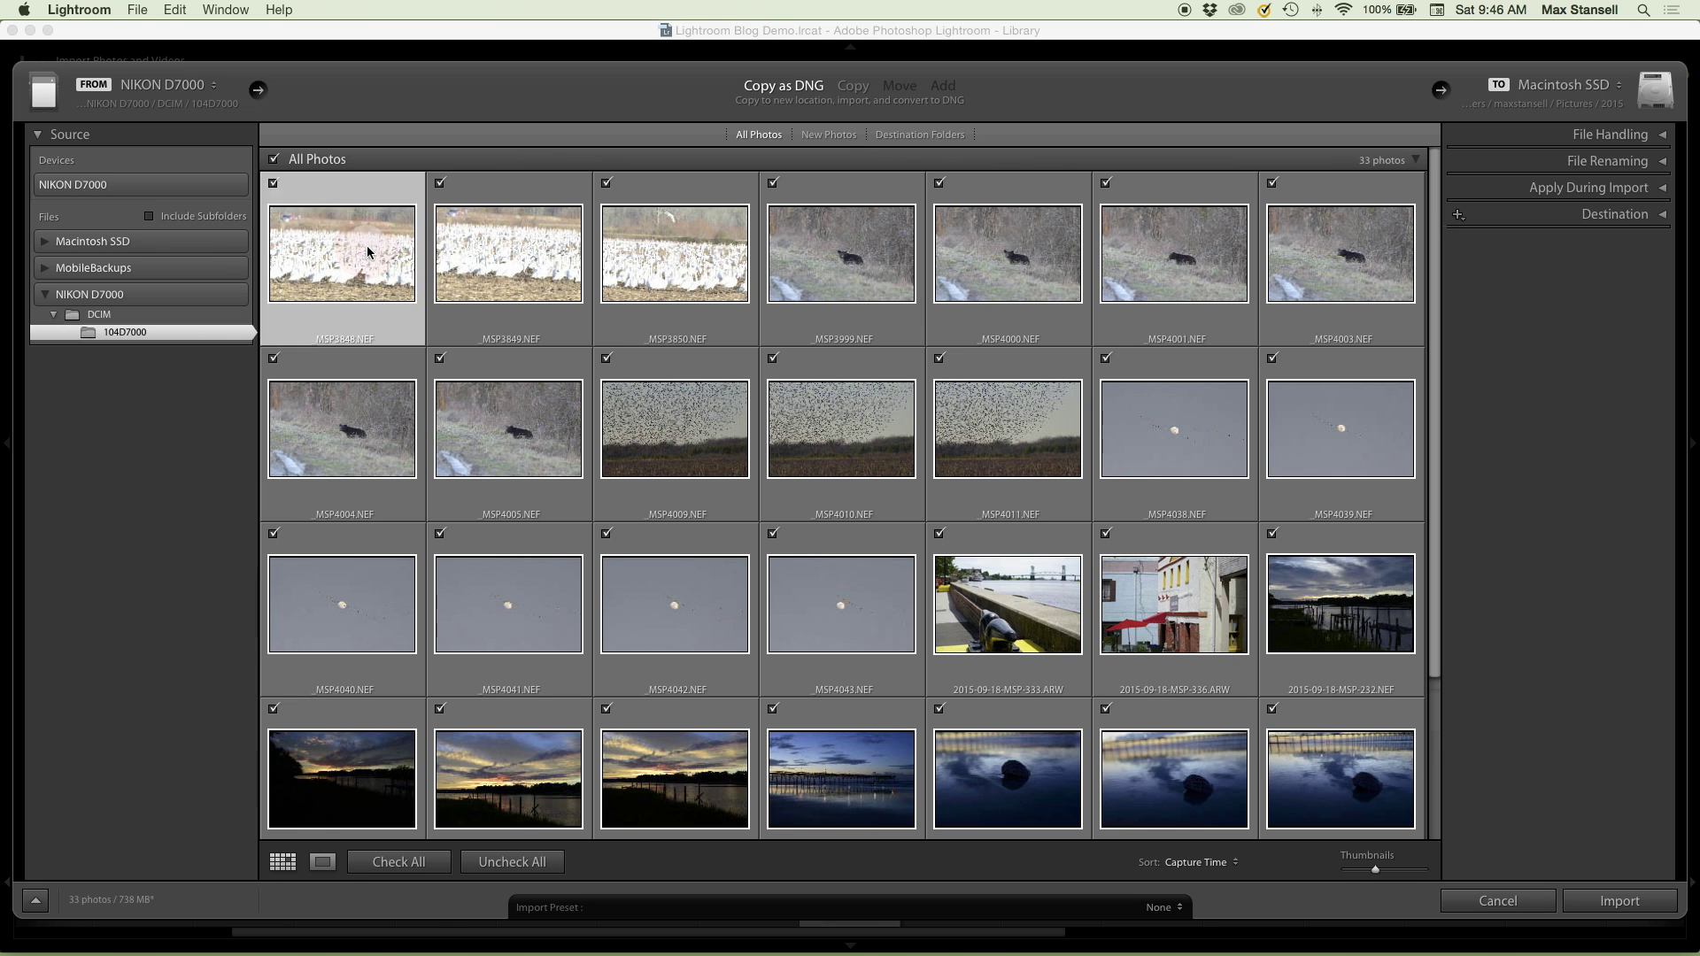
double_click(367, 253)
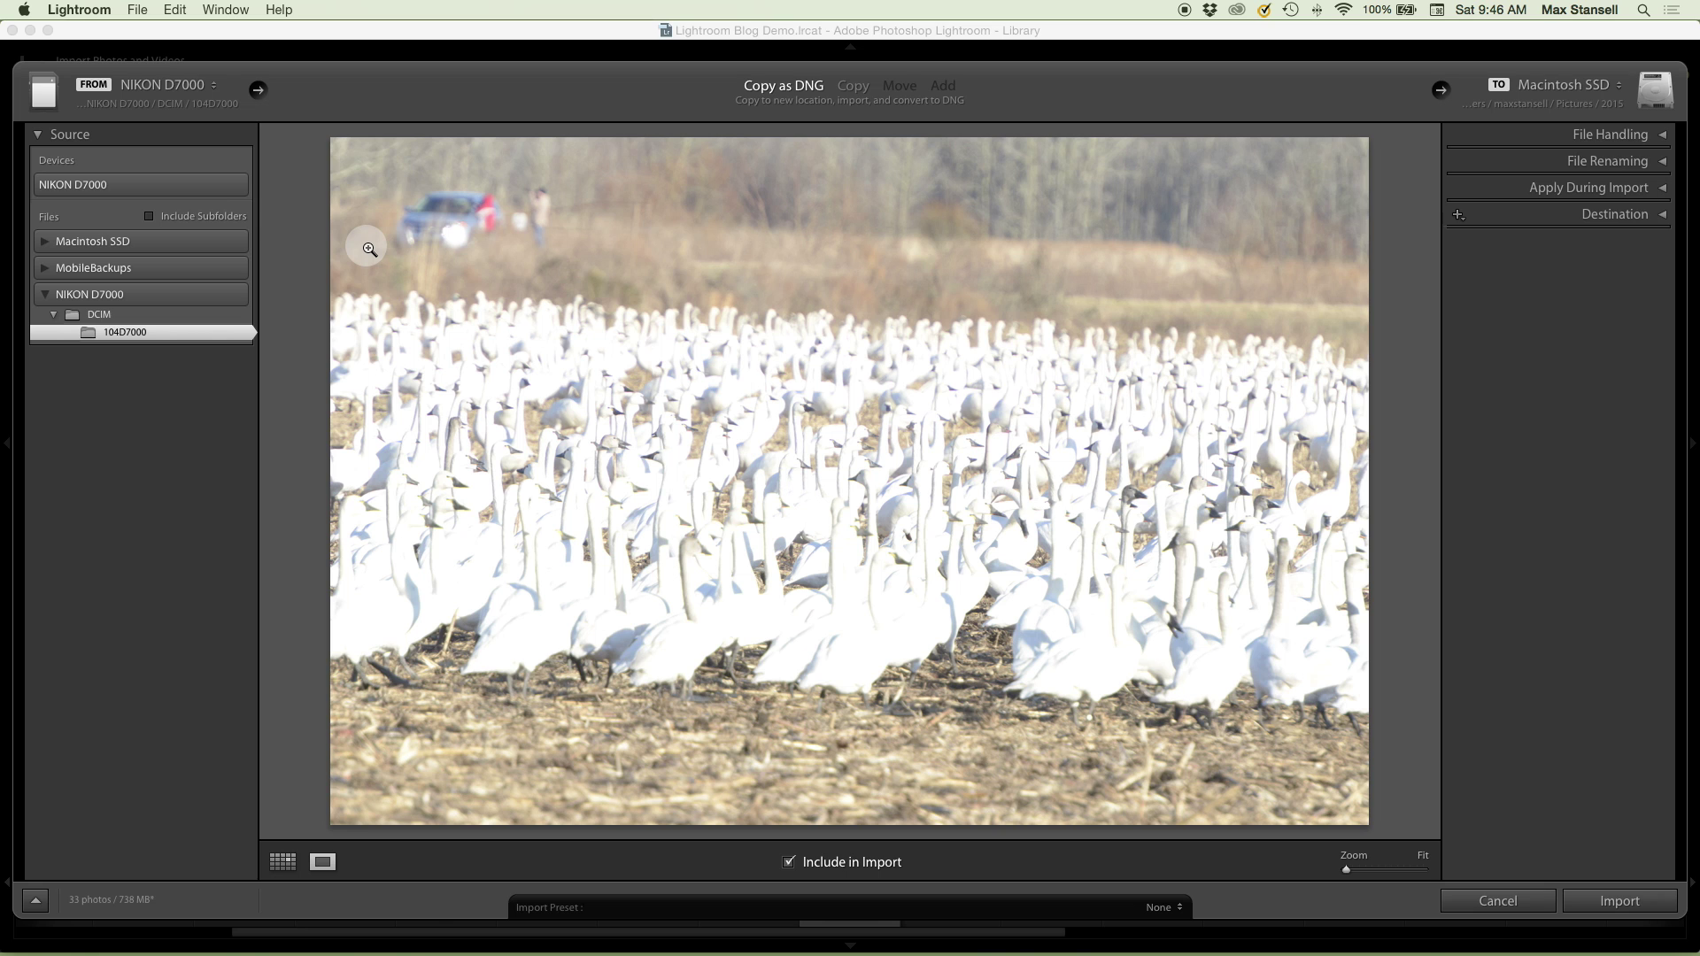
key("Right")
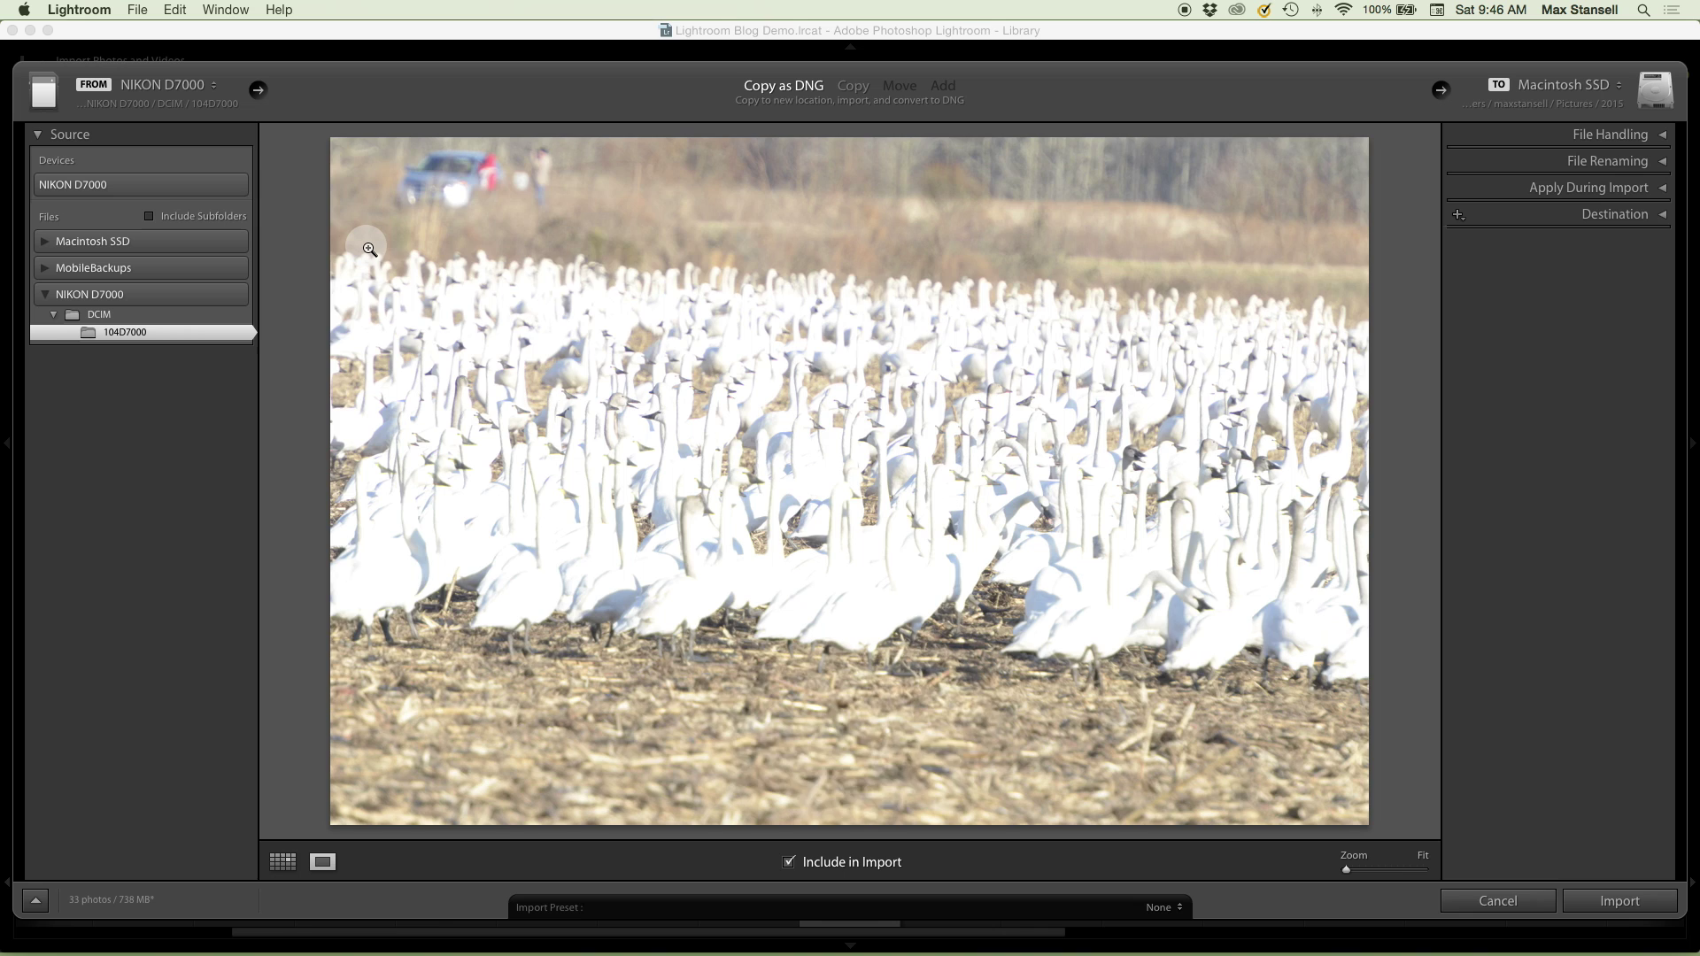
key("Right")
key("Right")
key("Right")
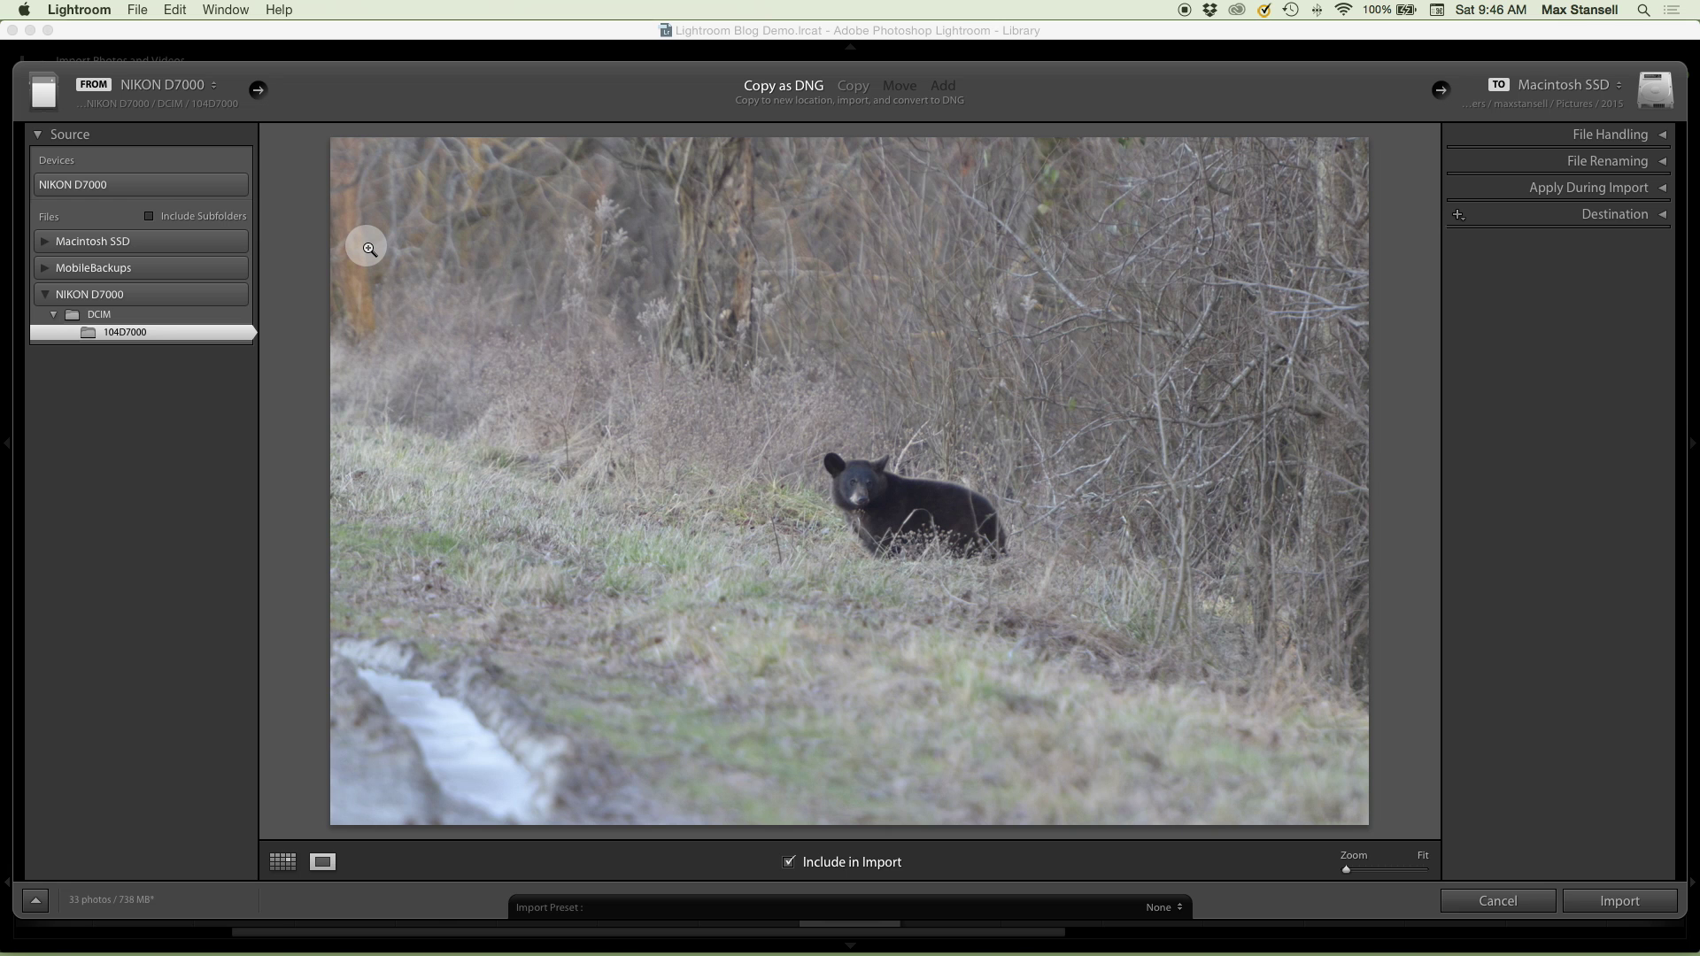
key("Left")
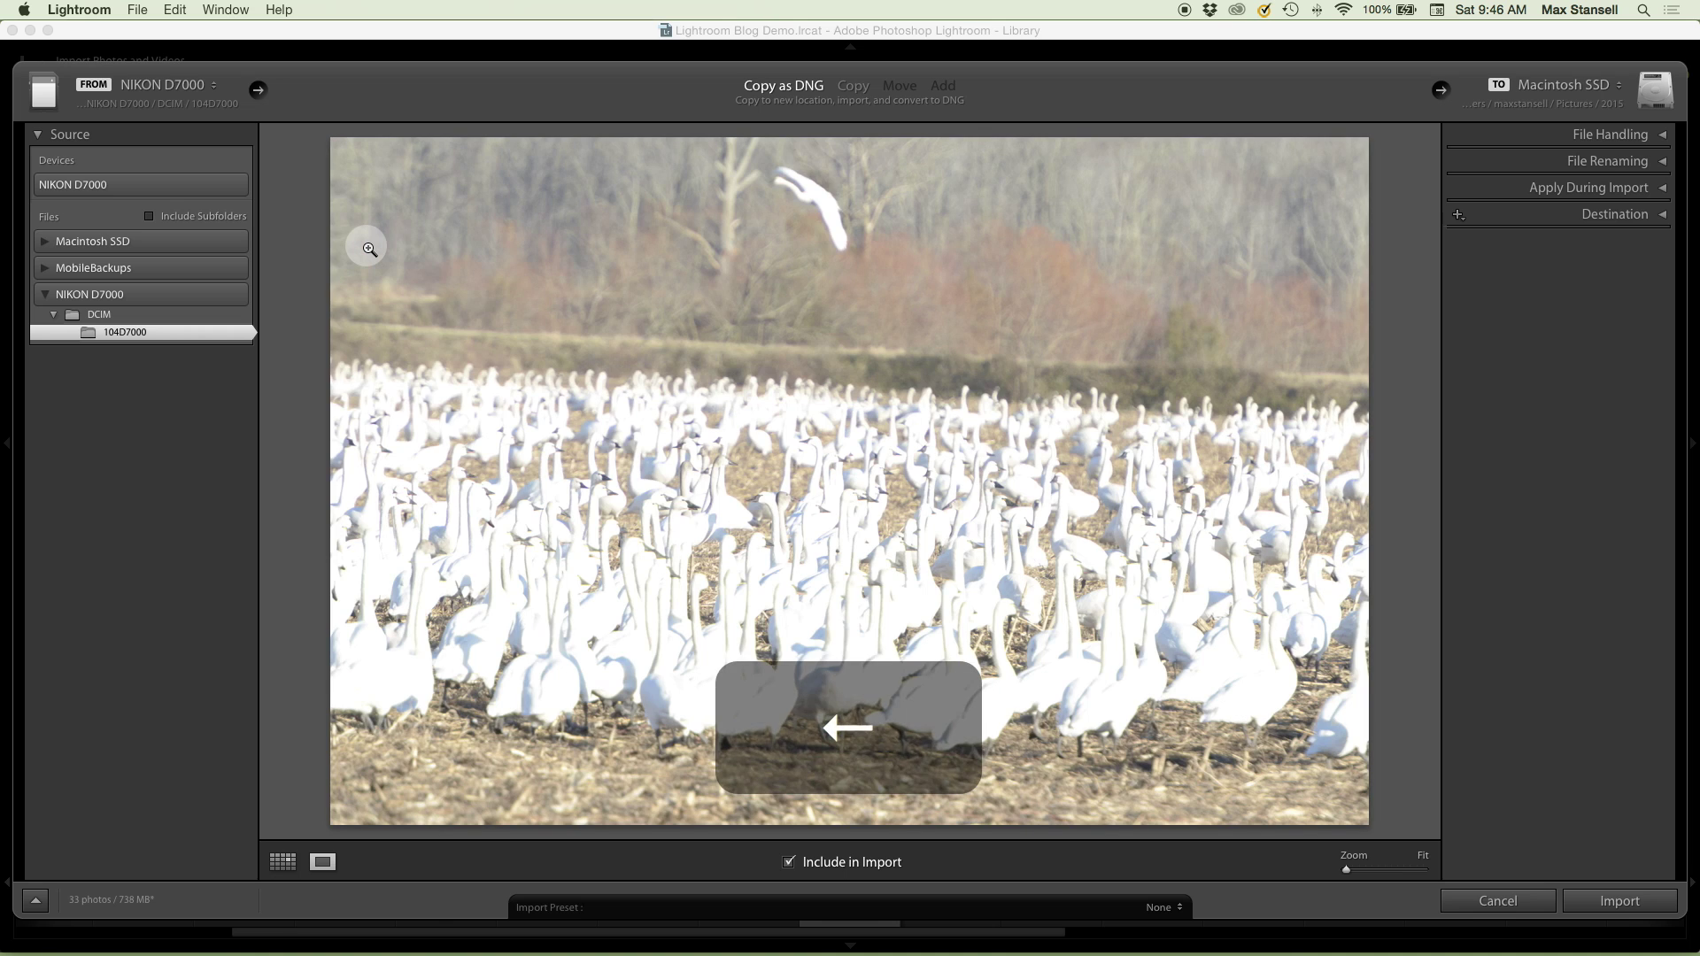
left_click(497, 296)
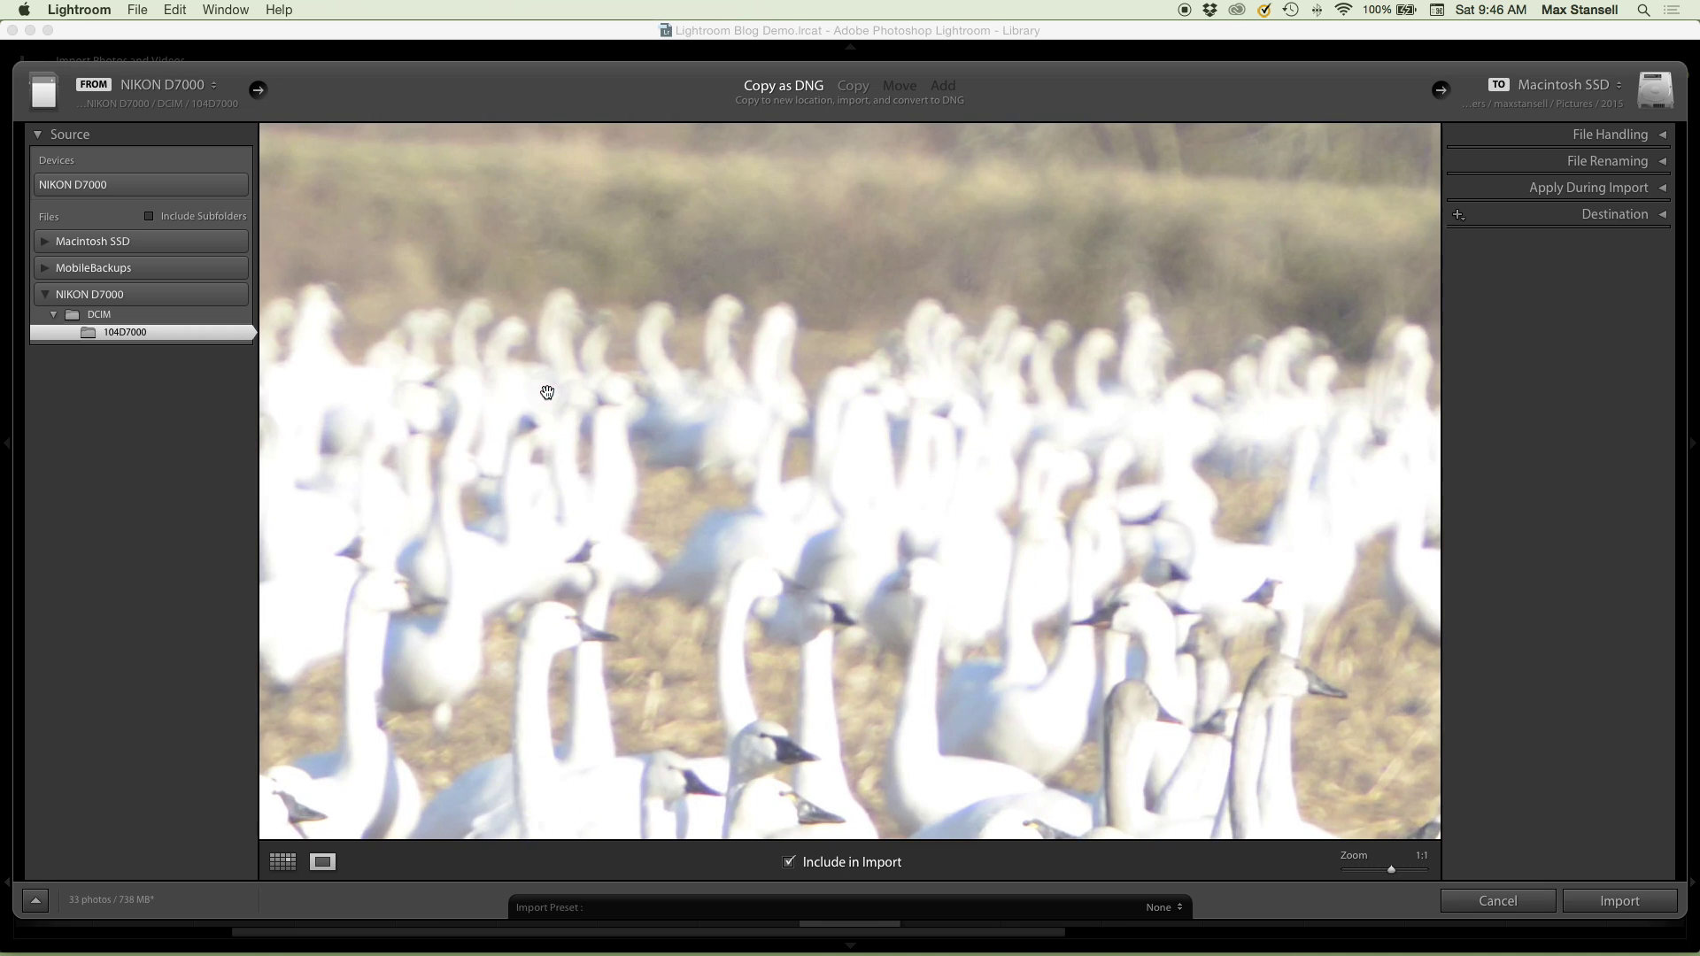
double_click(545, 390)
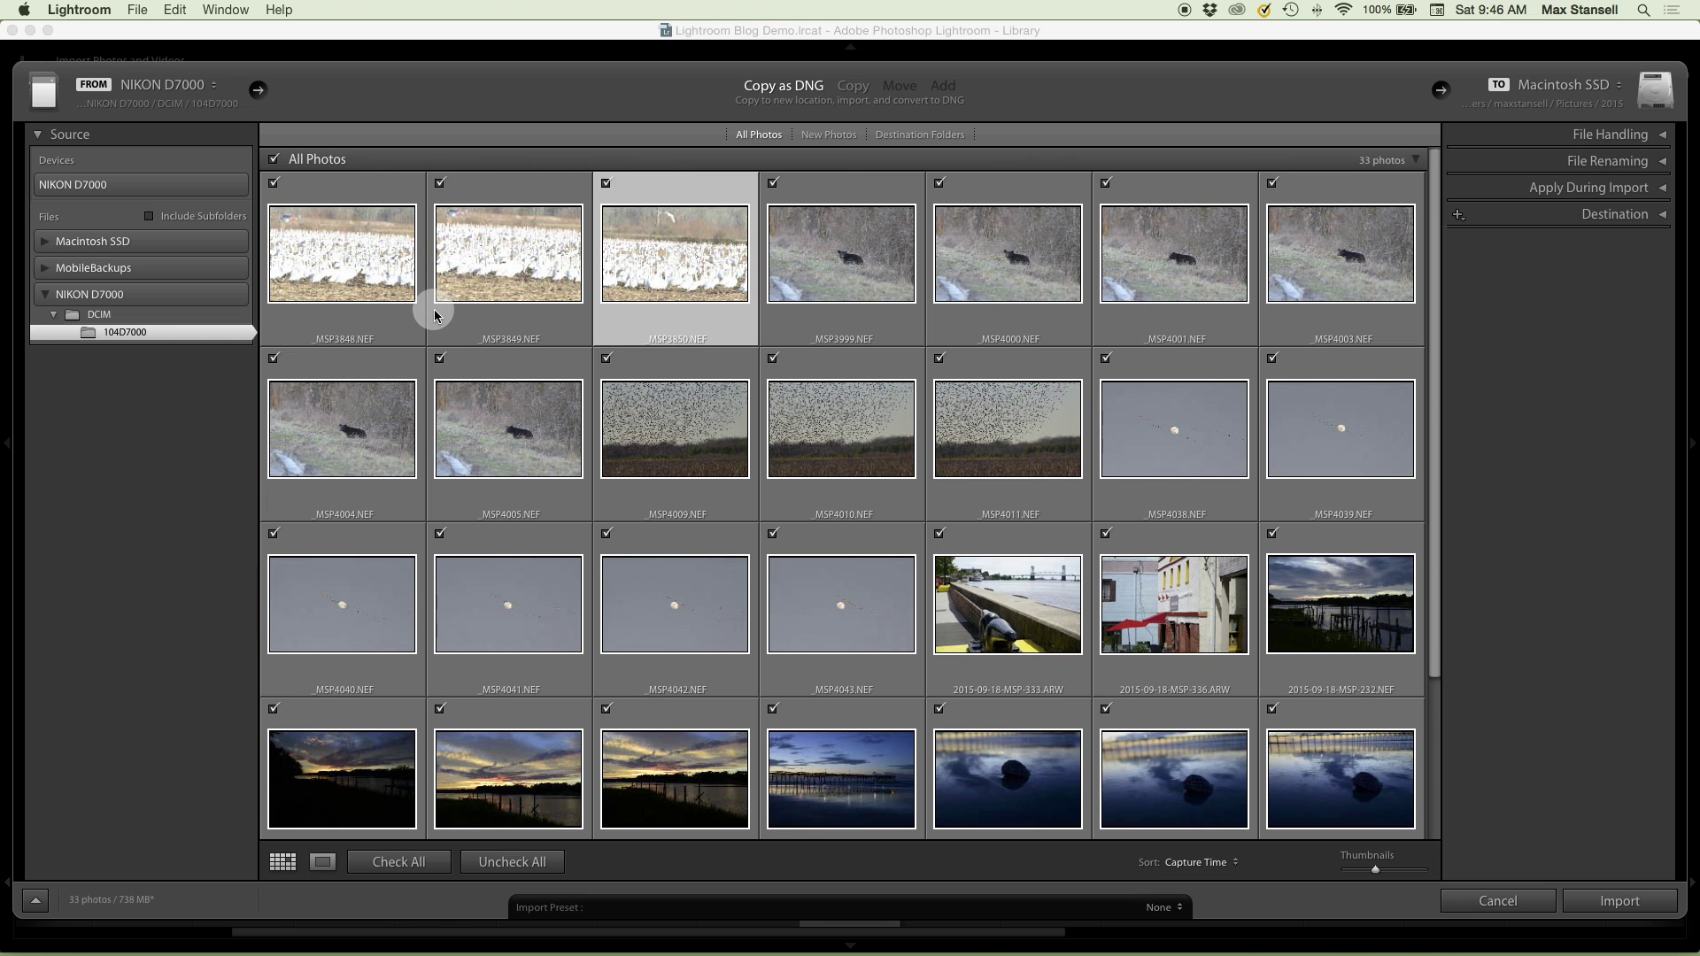
- Exclude the swan photo _MSP3848.NEF and the bear photo _MSP4001.NEF from the import
mouse_move(434, 312)
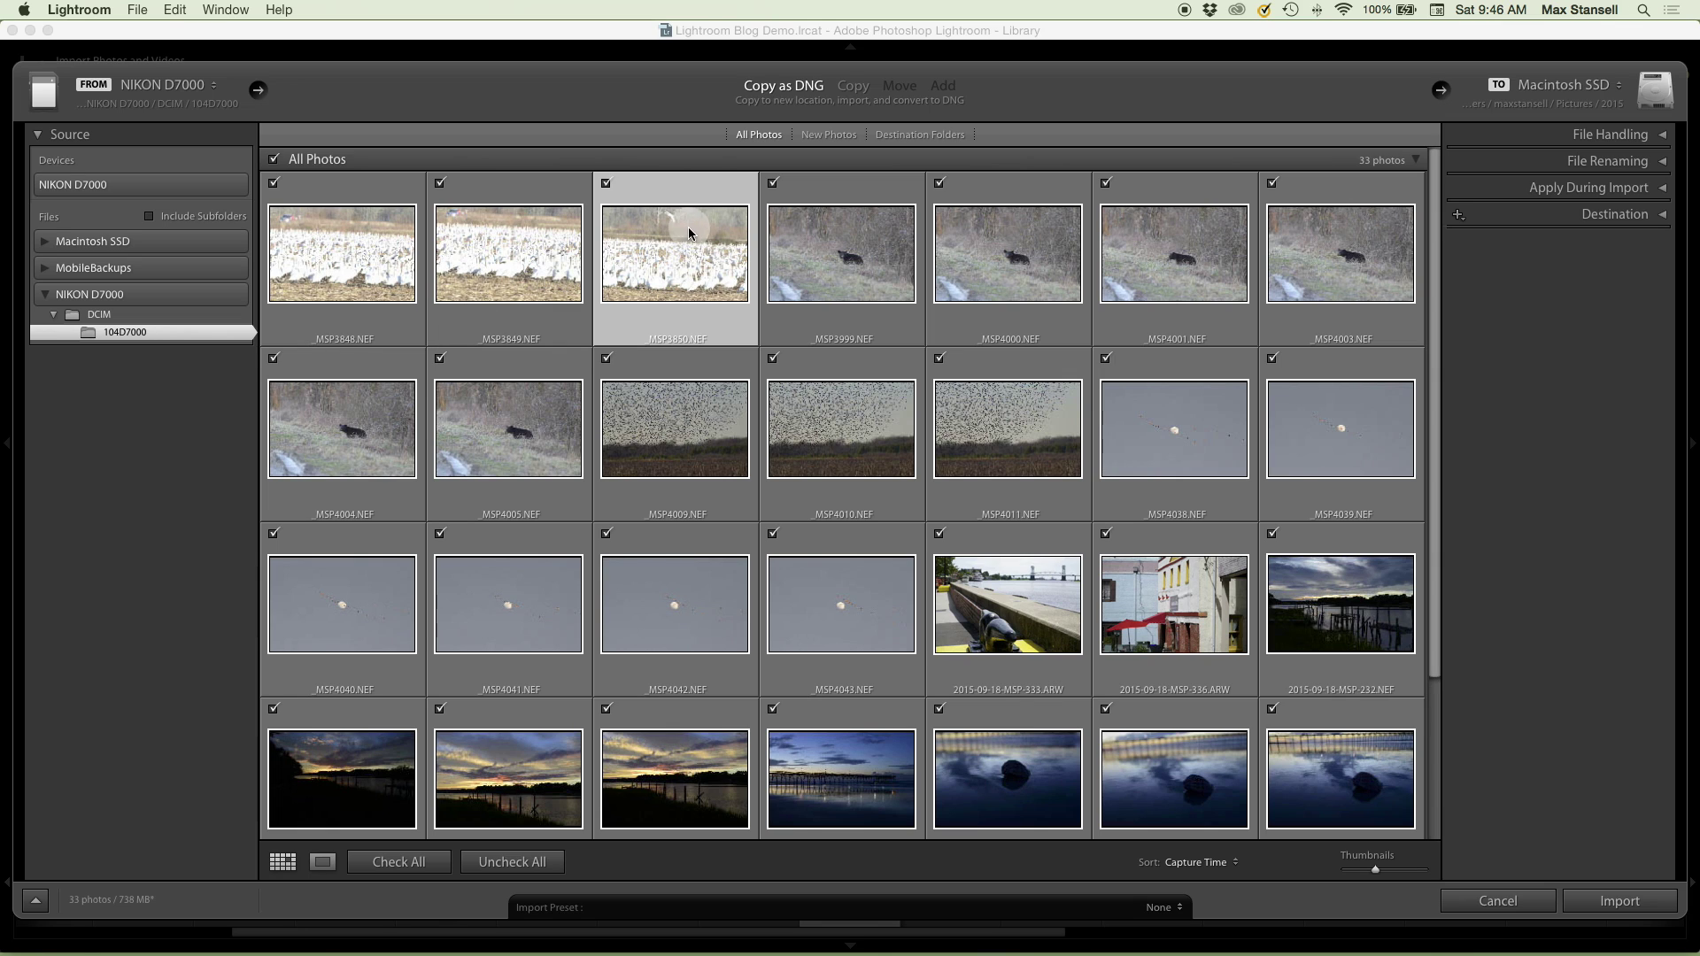
left_click(541, 319)
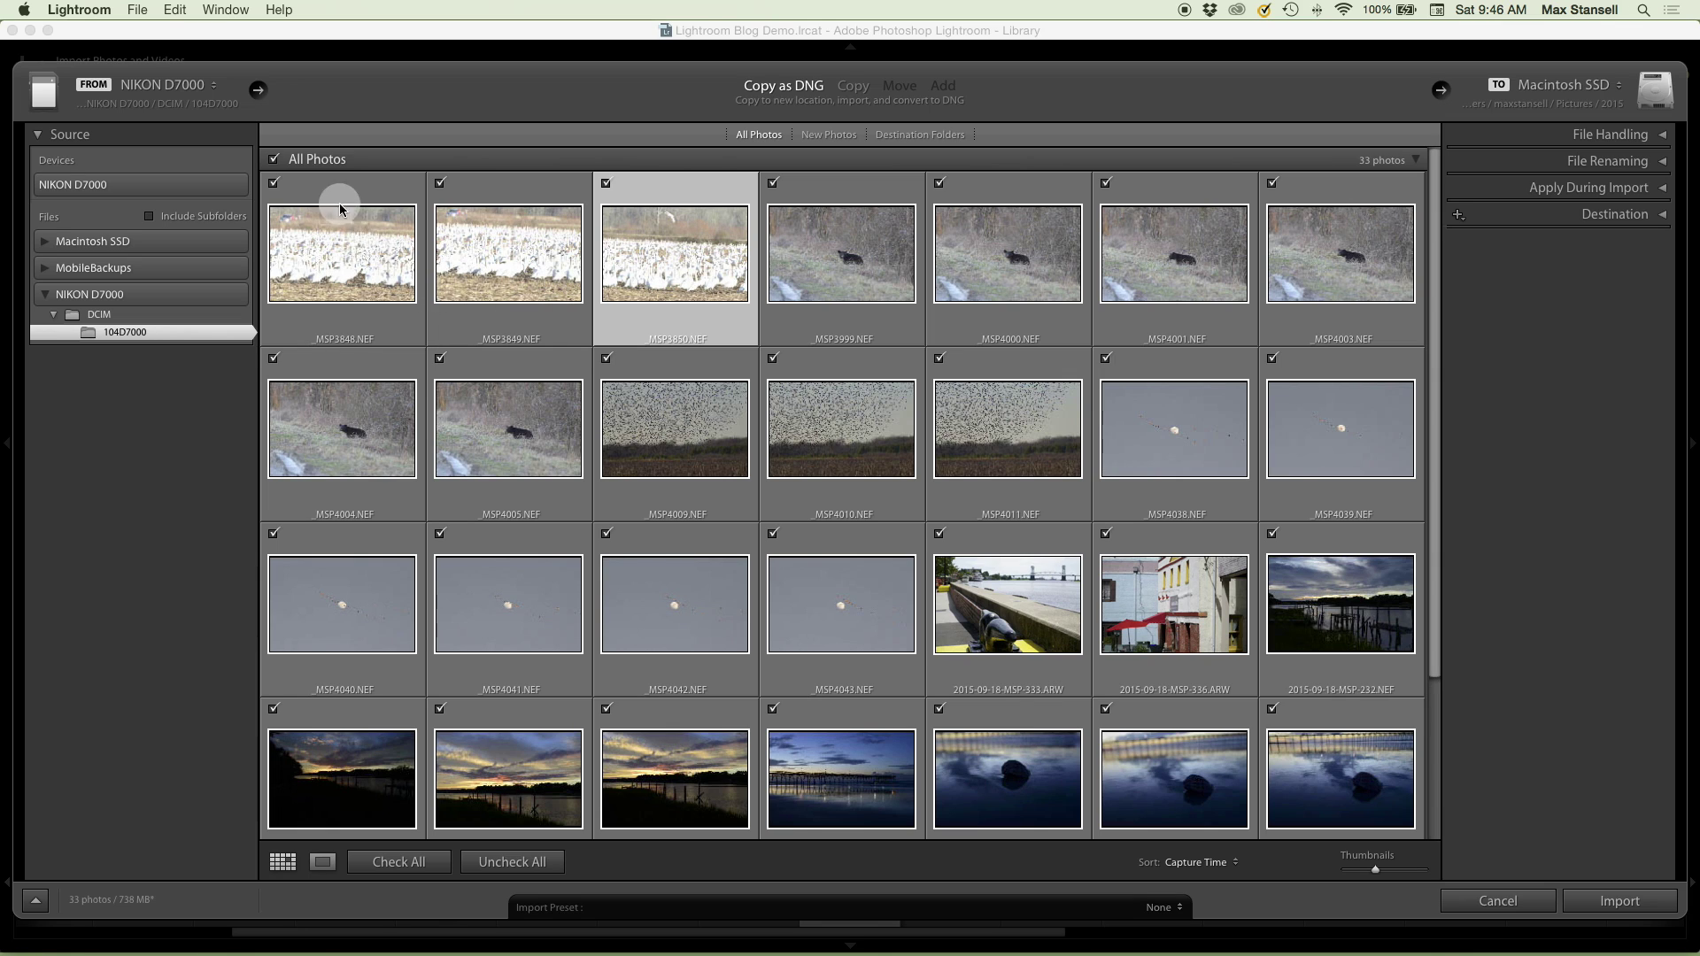
left_click(273, 183)
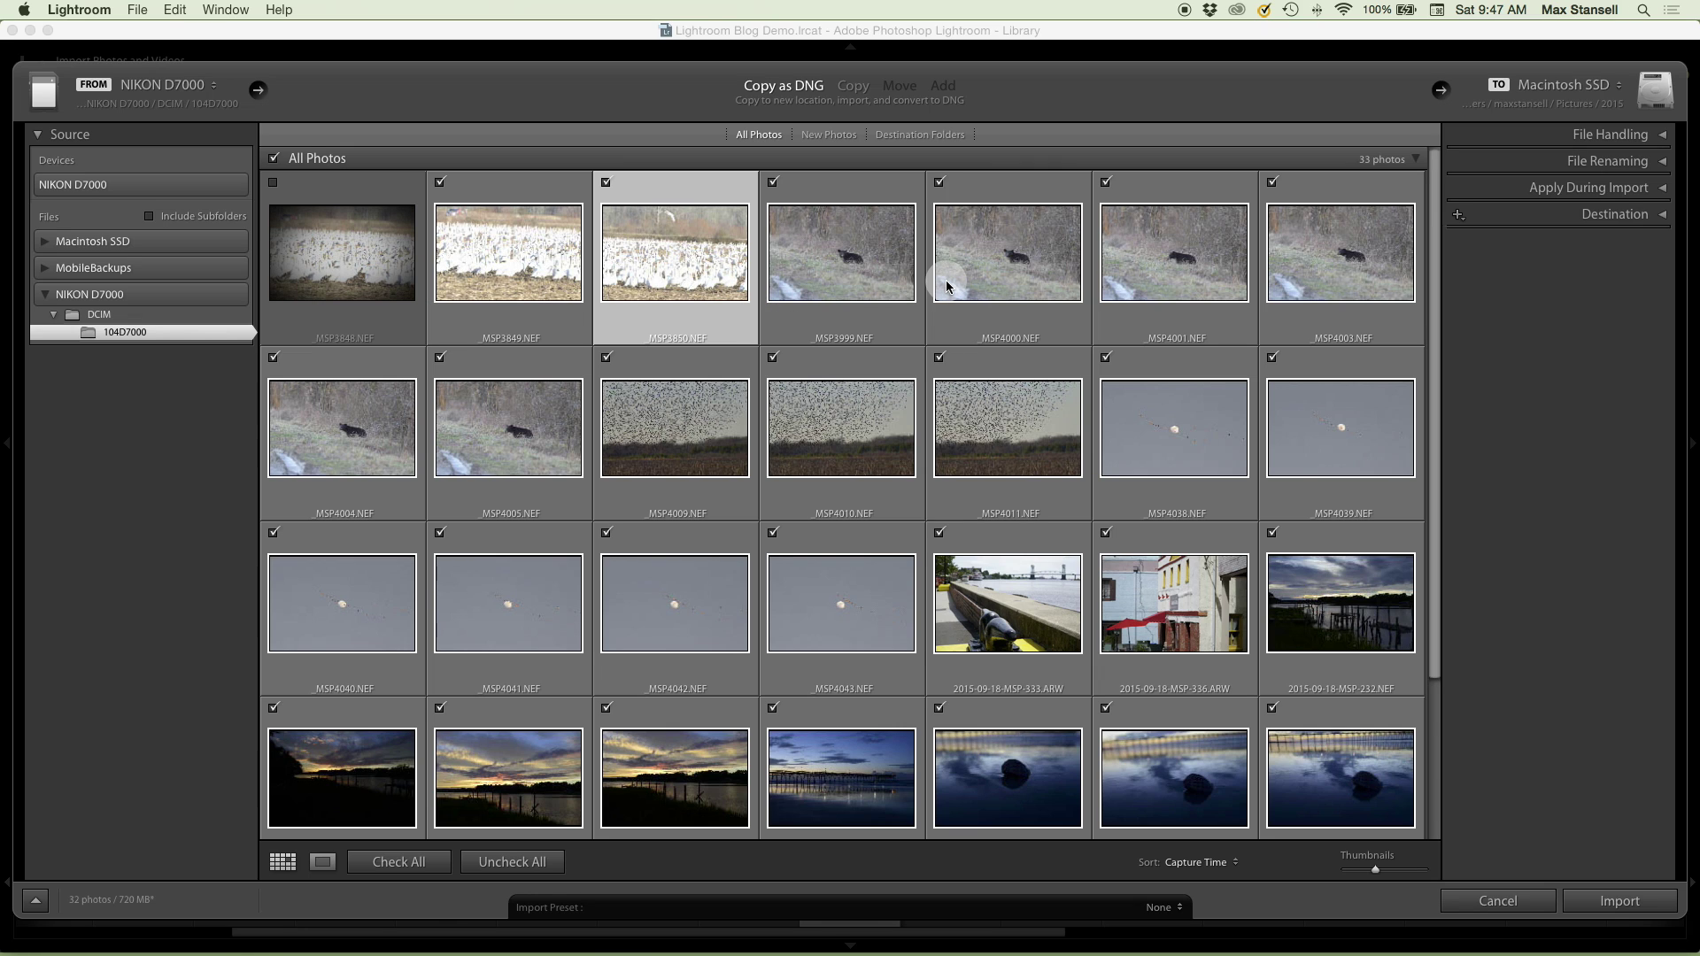
scroll(847, 257, "up", 1)
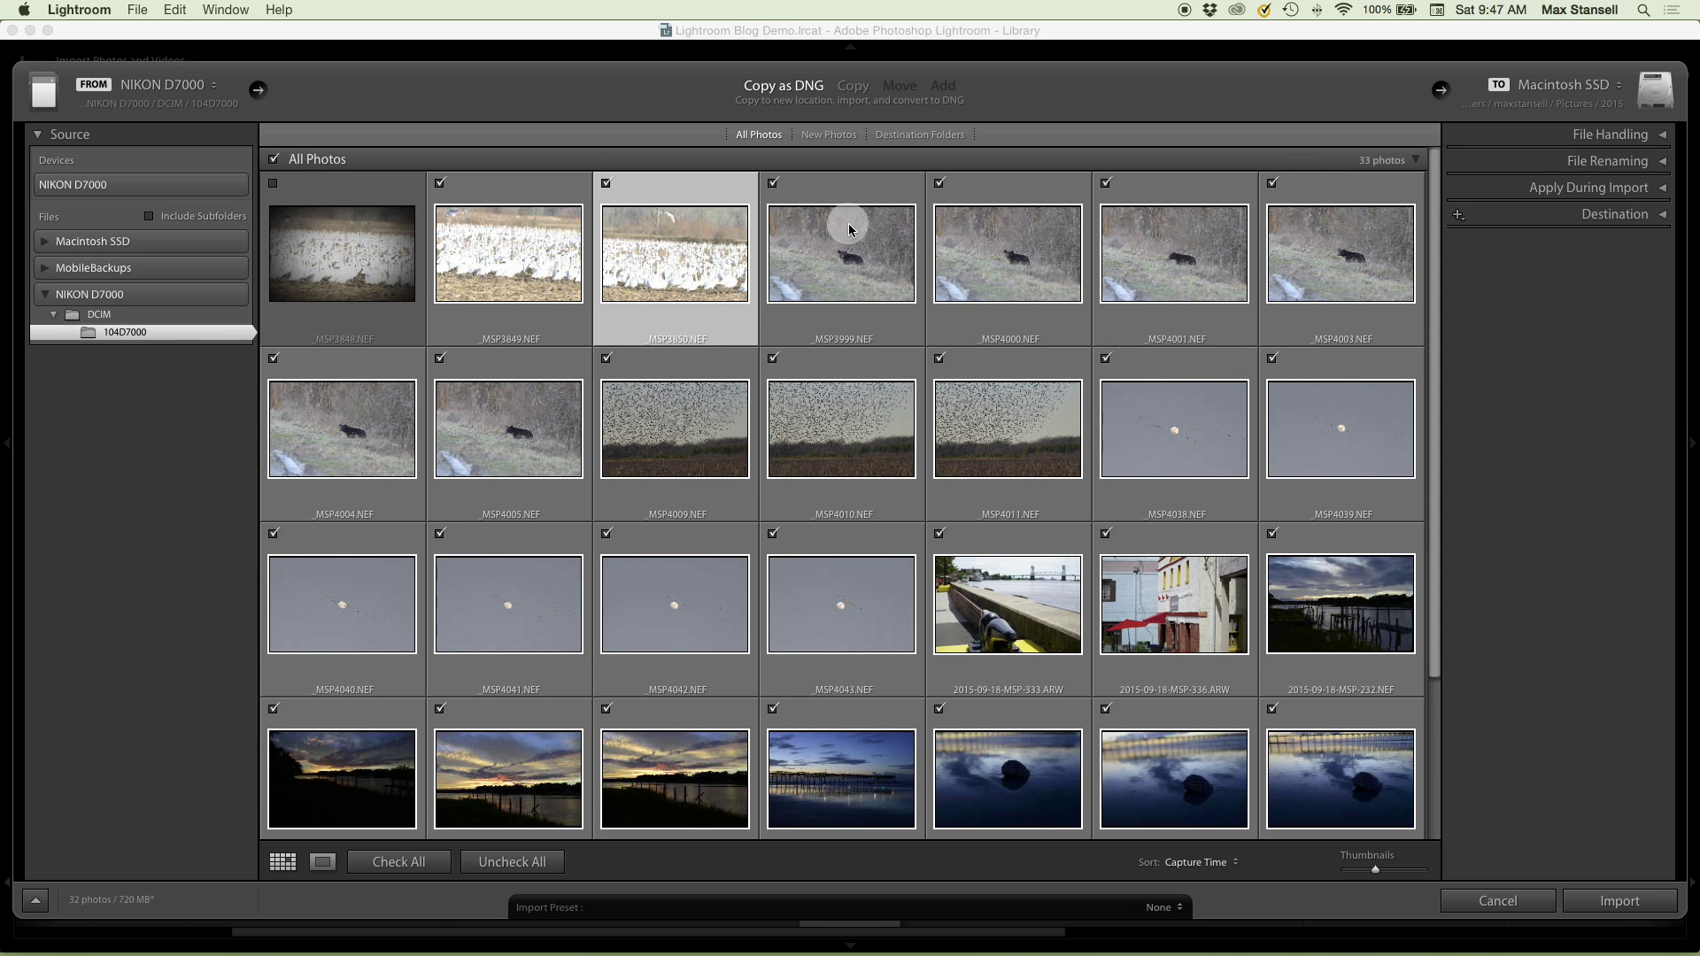
left_click(1105, 182)
scroll(1069, 548, "down", 1)
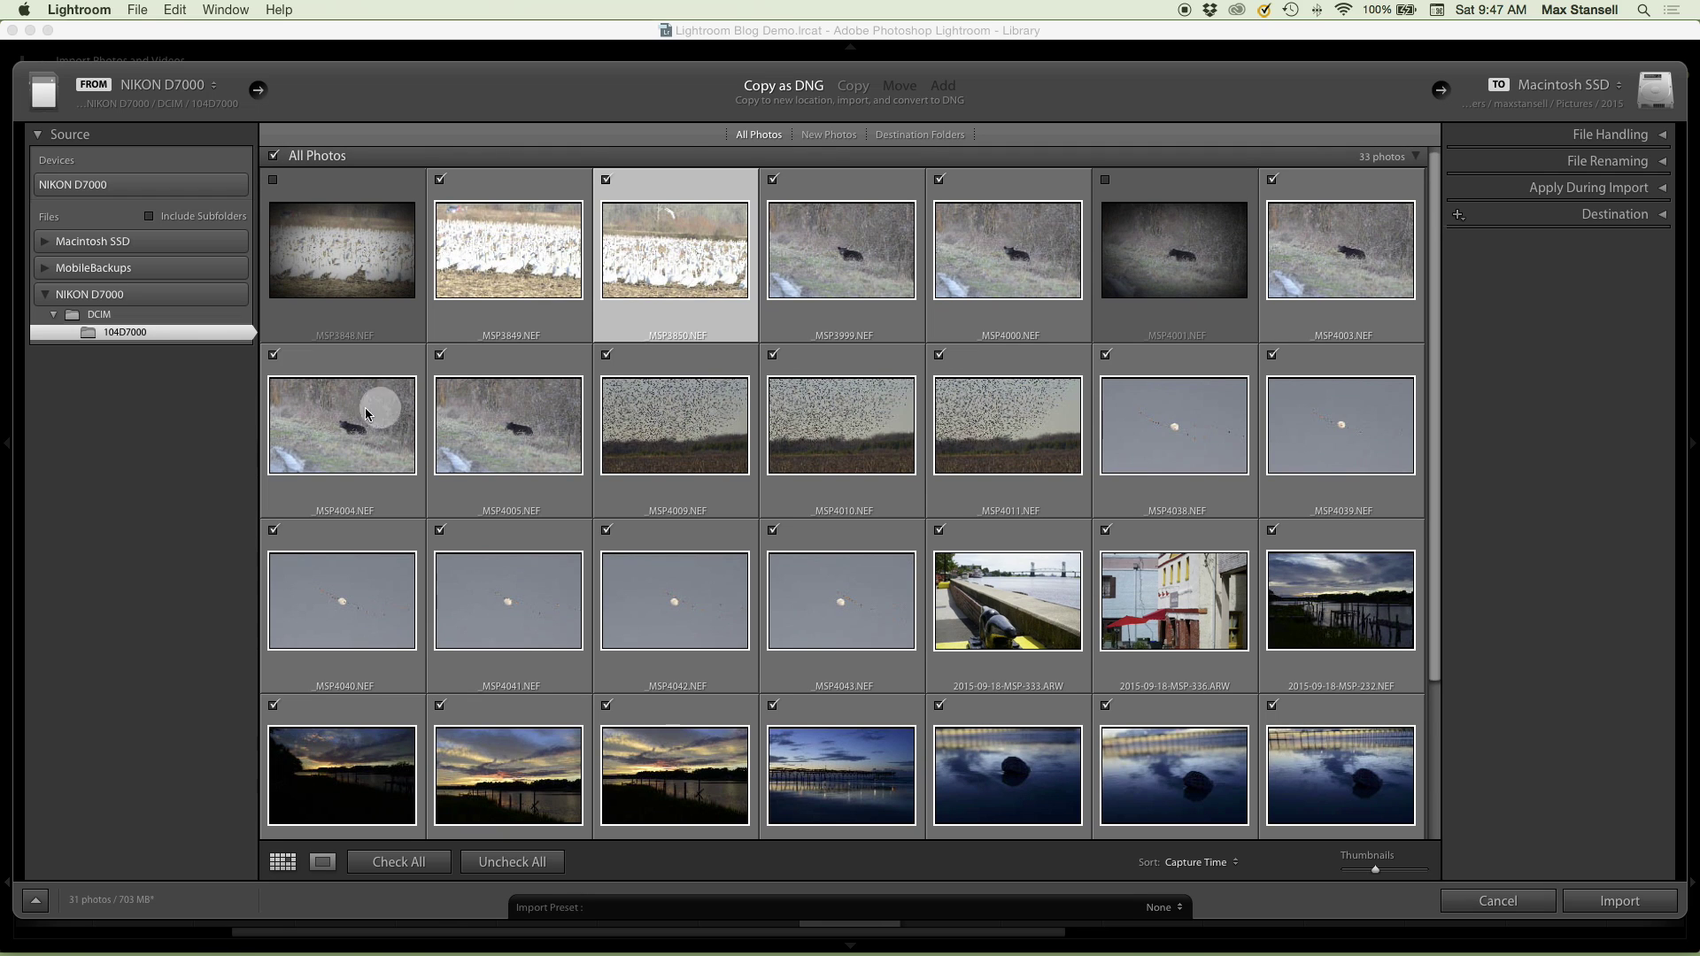
- Exclude the bear photo _MSP4004.NEF and the flock photos _MSP4011.NEF and _MSP4010.NEF from the import
left_click(274, 359)
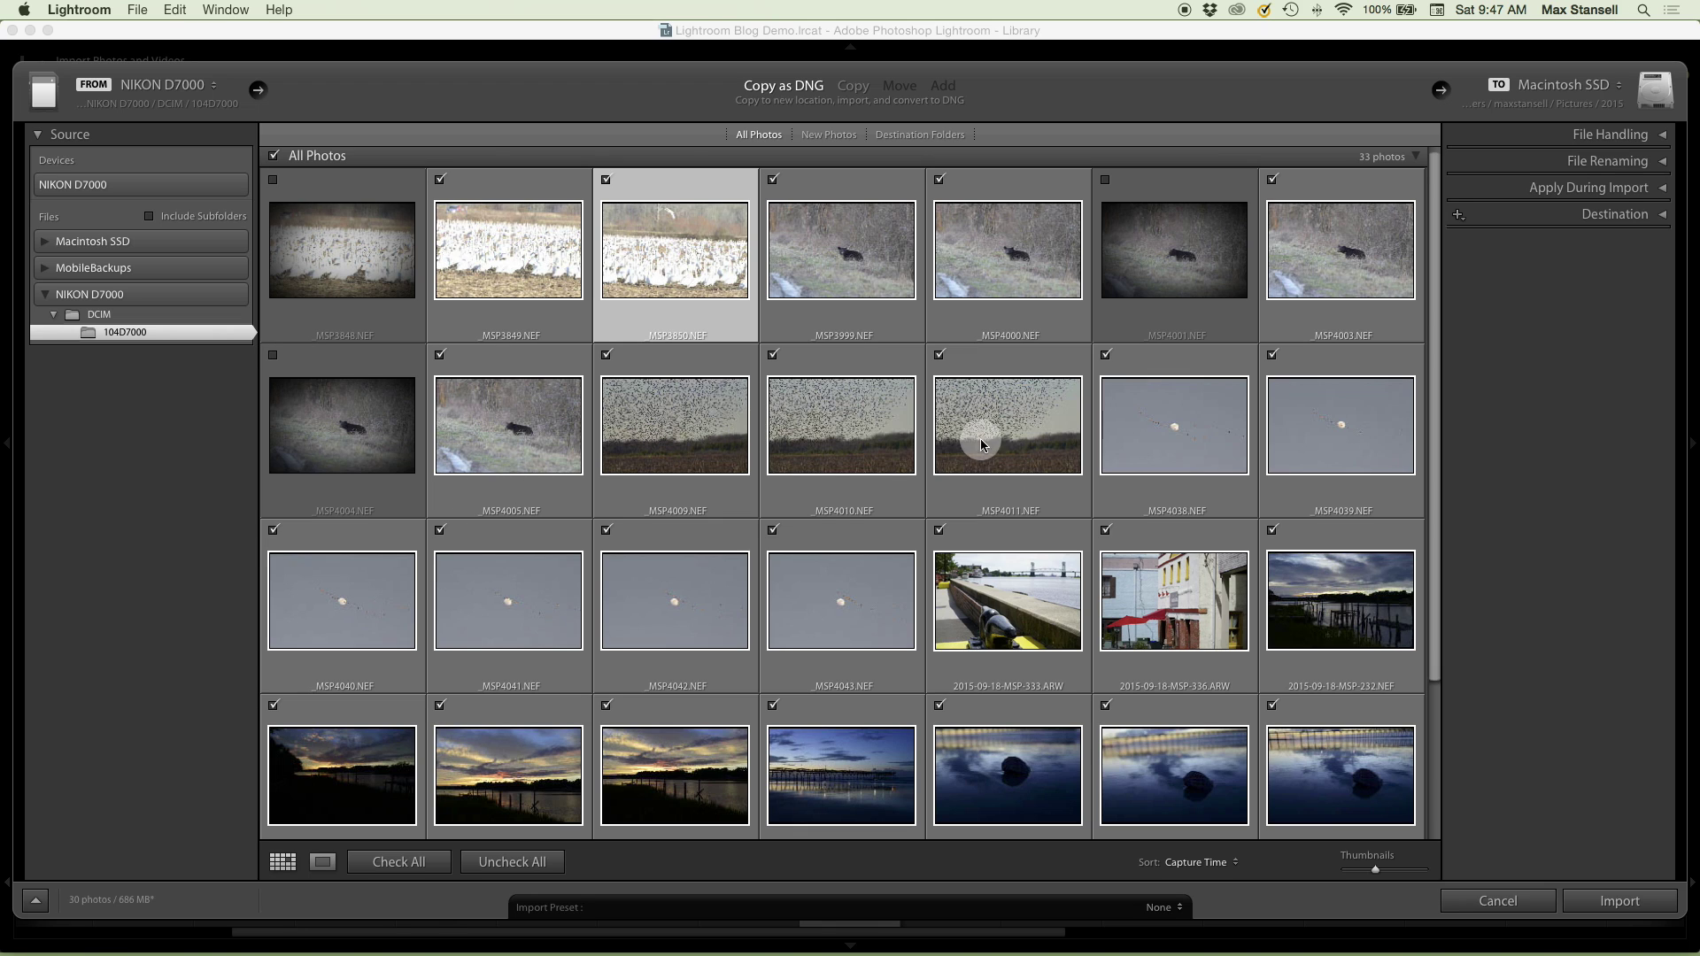
left_click(940, 355)
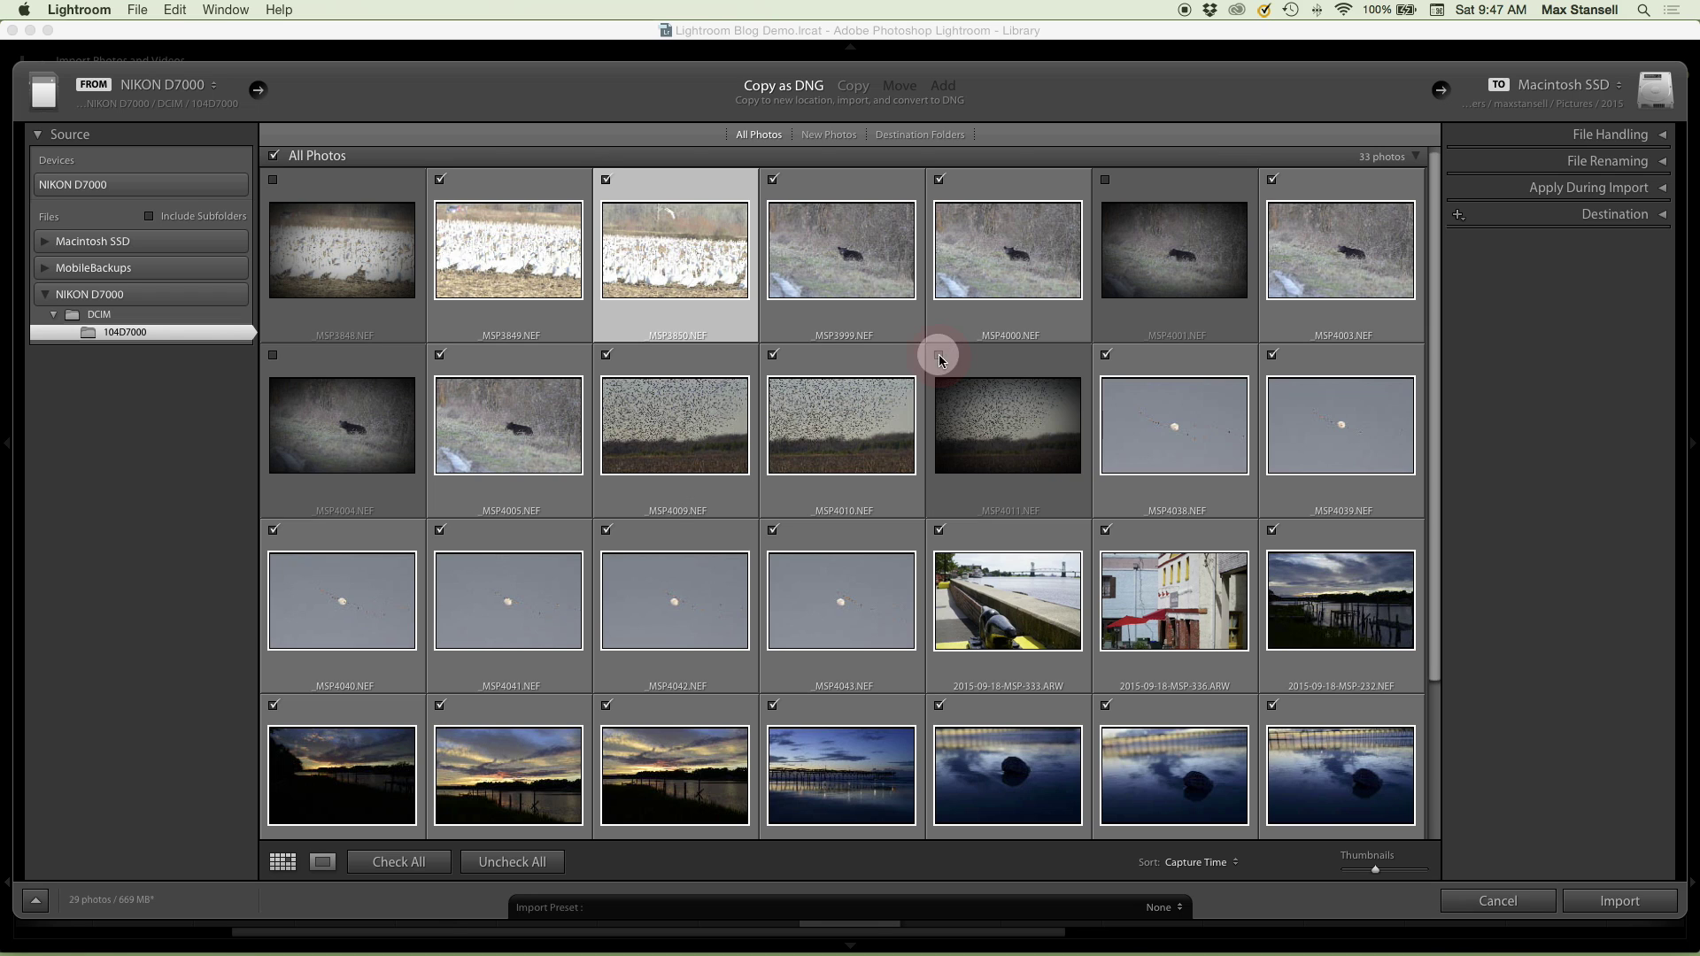
left_click(773, 354)
- Exclude the moon photos _MSP4038.NEF, _MSP4039.NEF, _MSP4043.NEF and _MSP4042.NEF from the import
scroll(893, 559, "down", 2)
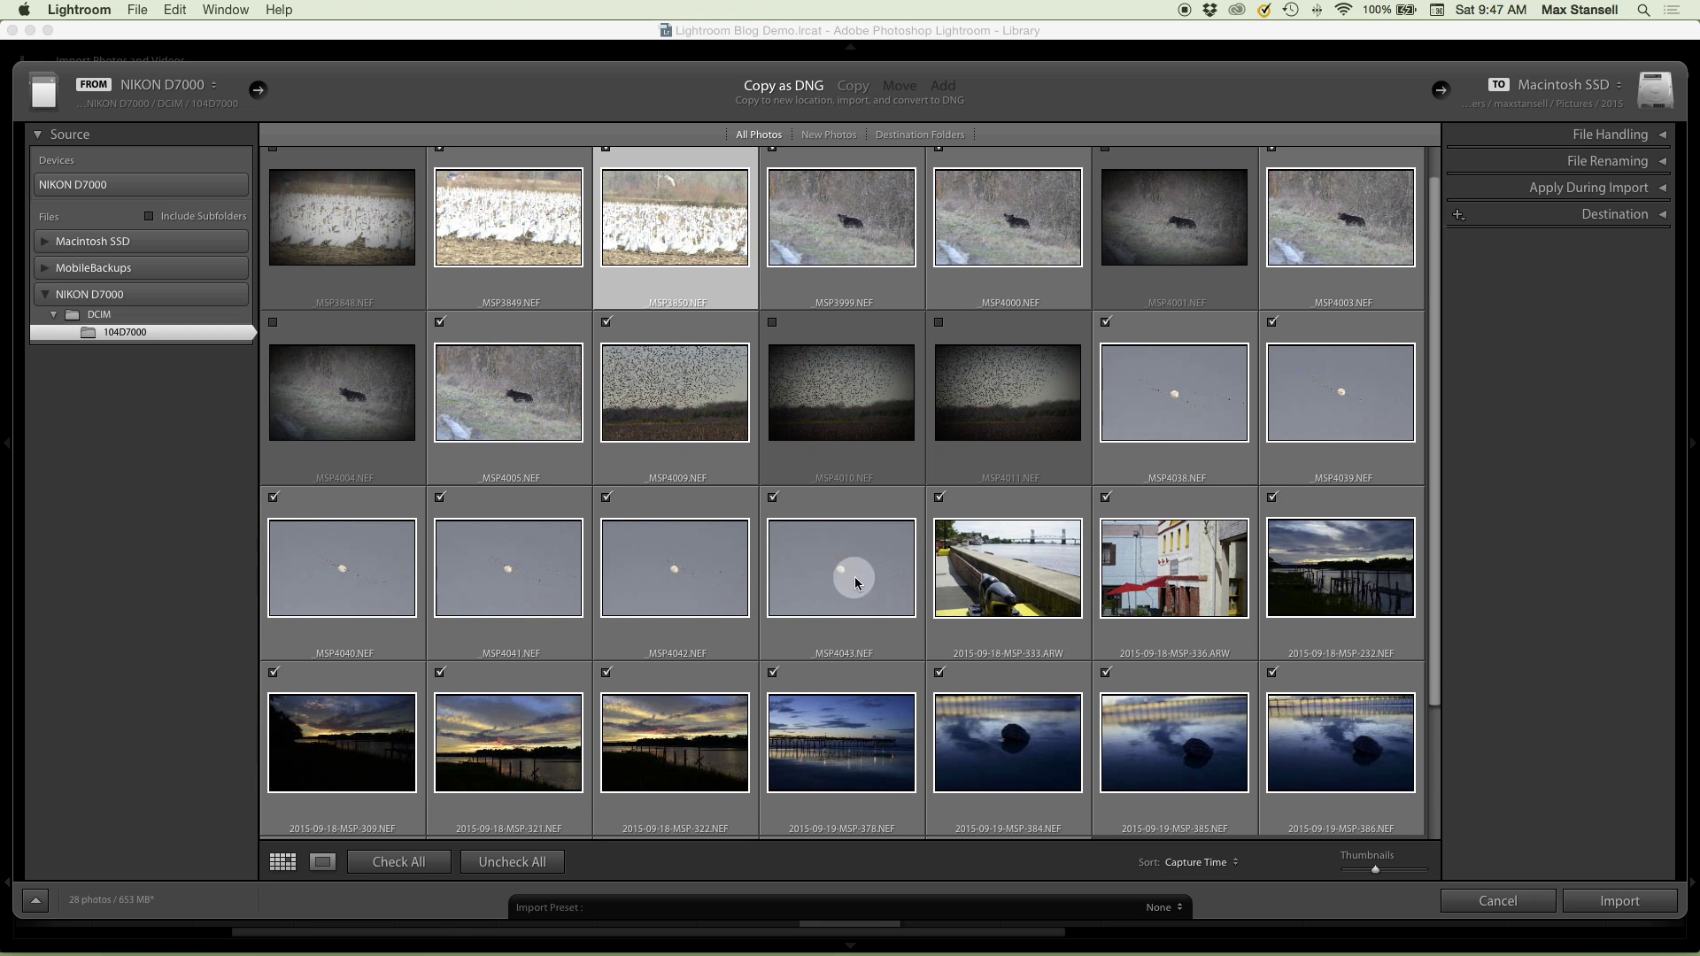
left_click(1106, 323)
left_click(1272, 323)
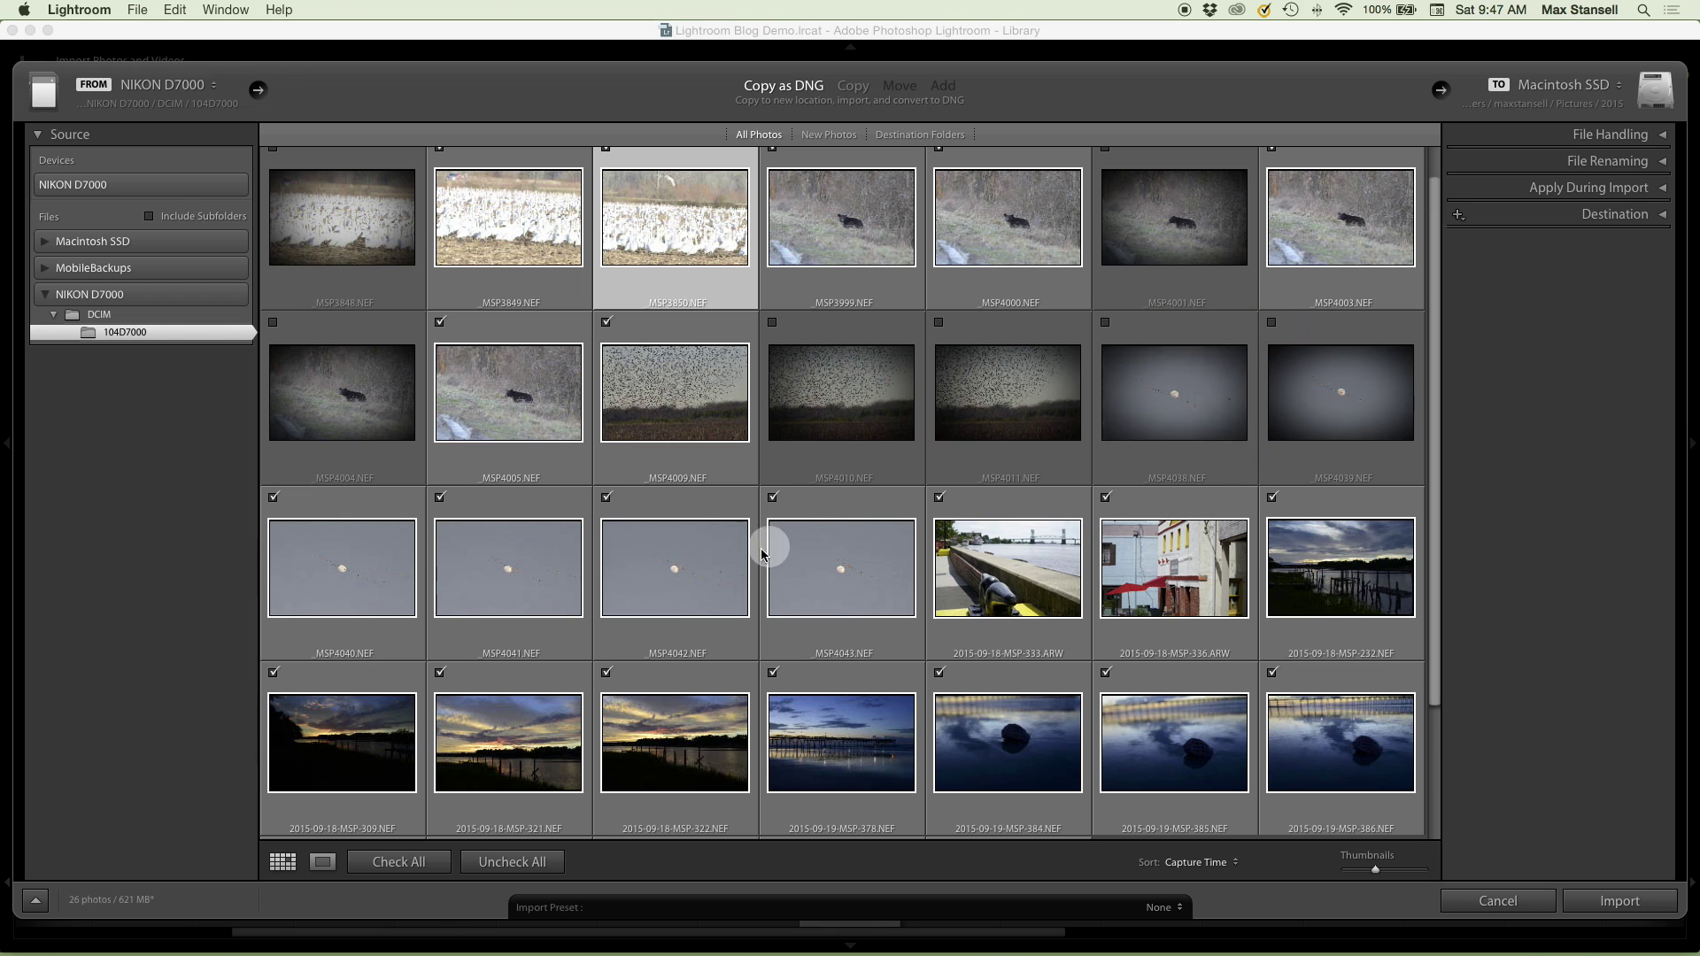
left_click(774, 503)
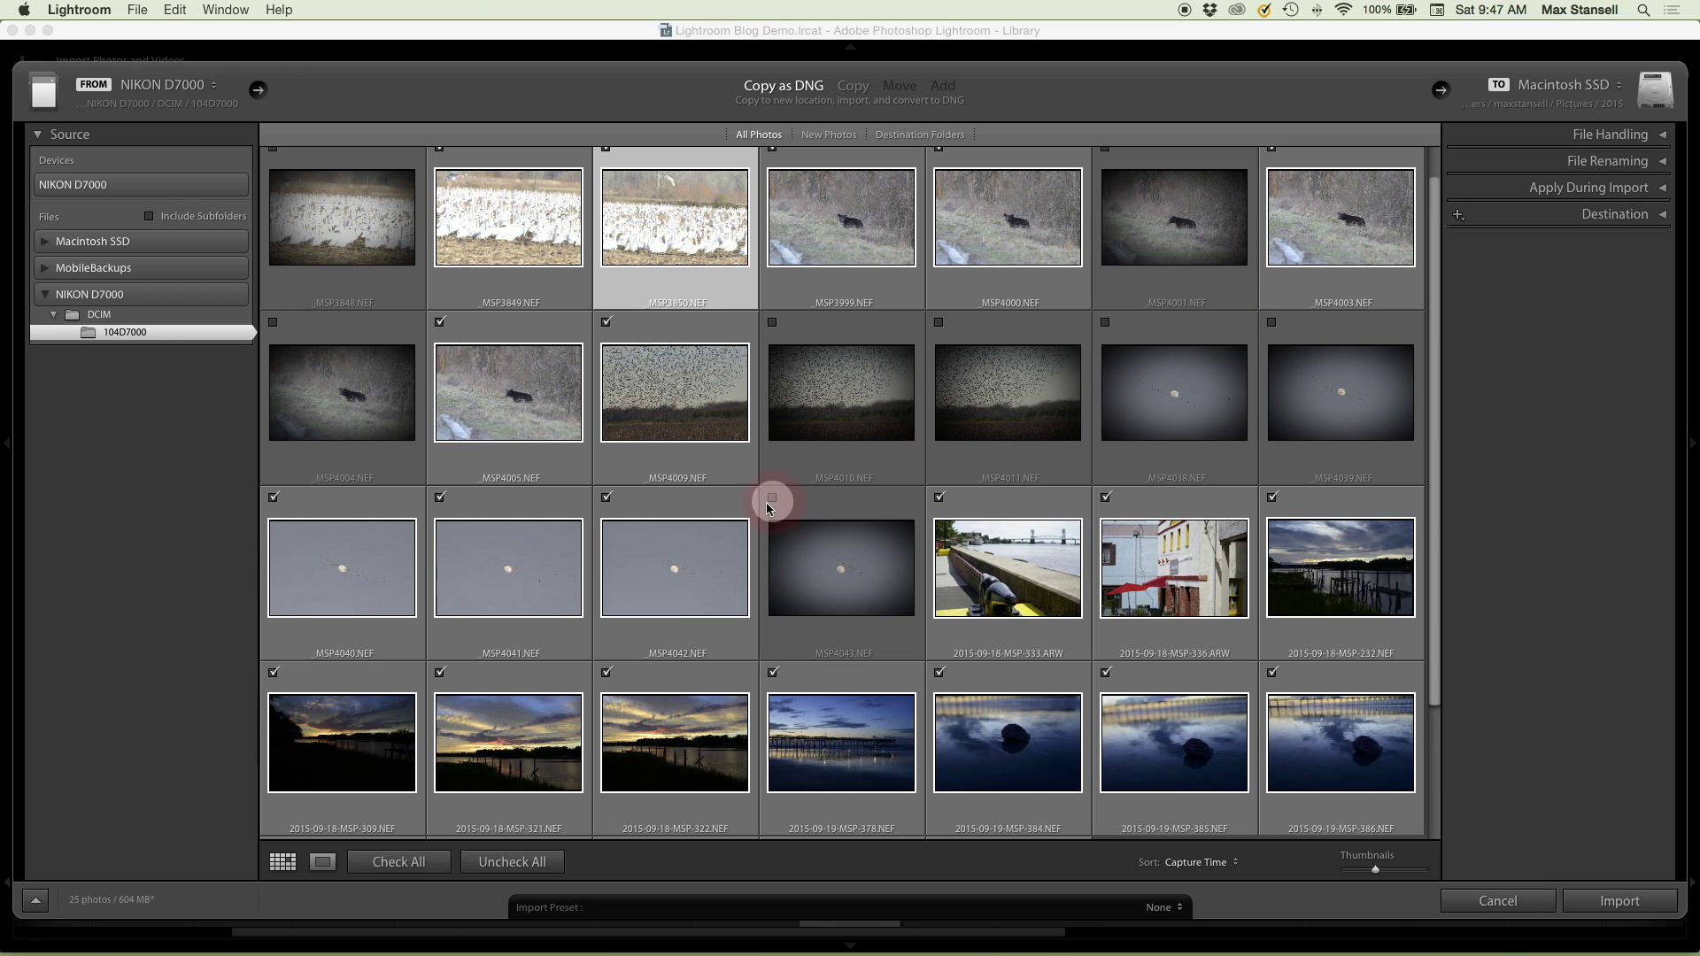
left_click(608, 500)
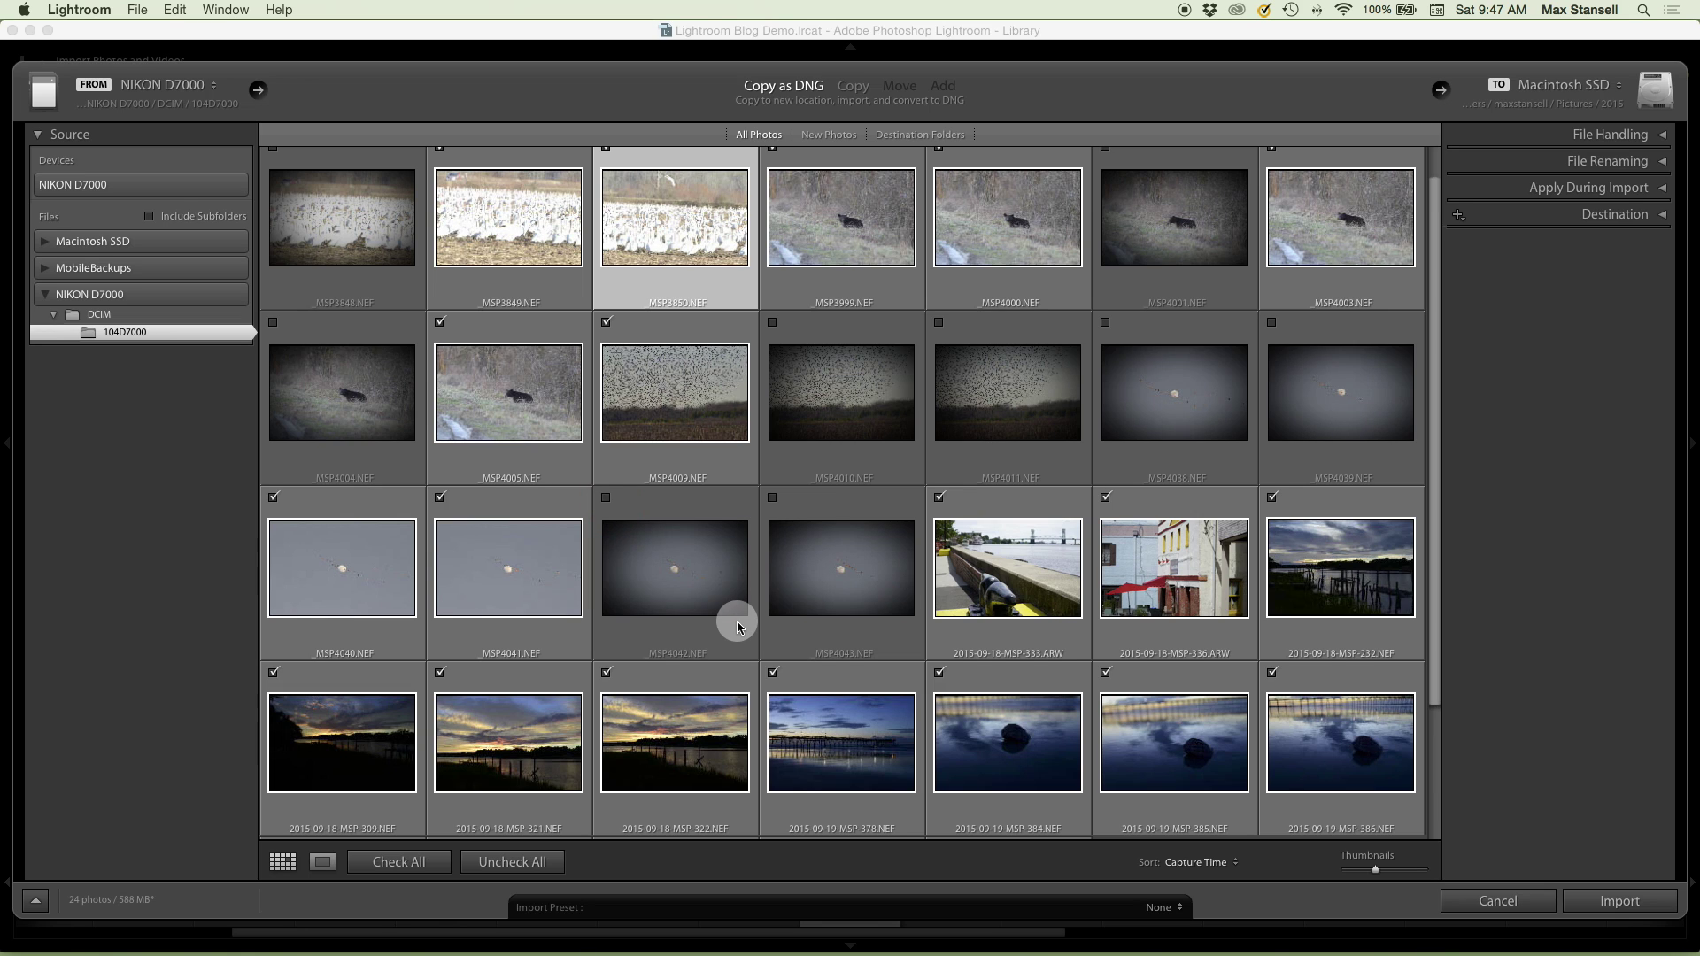
- Check the remaining selection in the import grid, import the checked photos as DNG and dismiss the conversion message
scroll(945, 593, "down", 3)
scroll(944, 605, "down", 5)
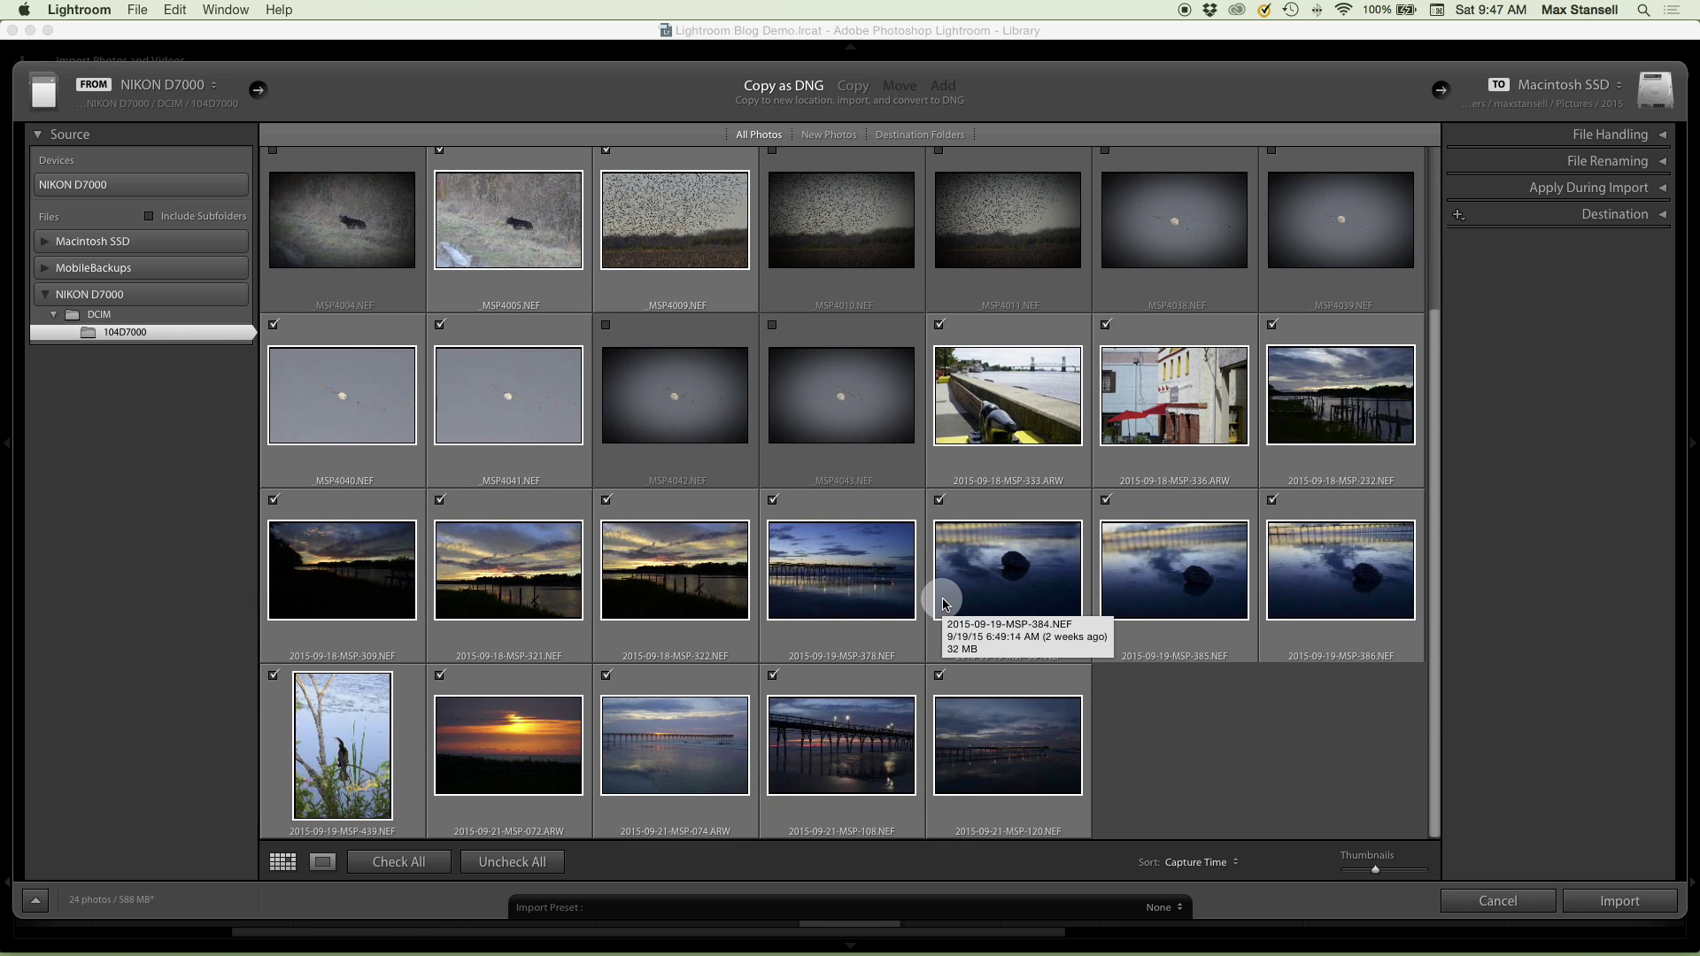
scroll(944, 605, "up", 8)
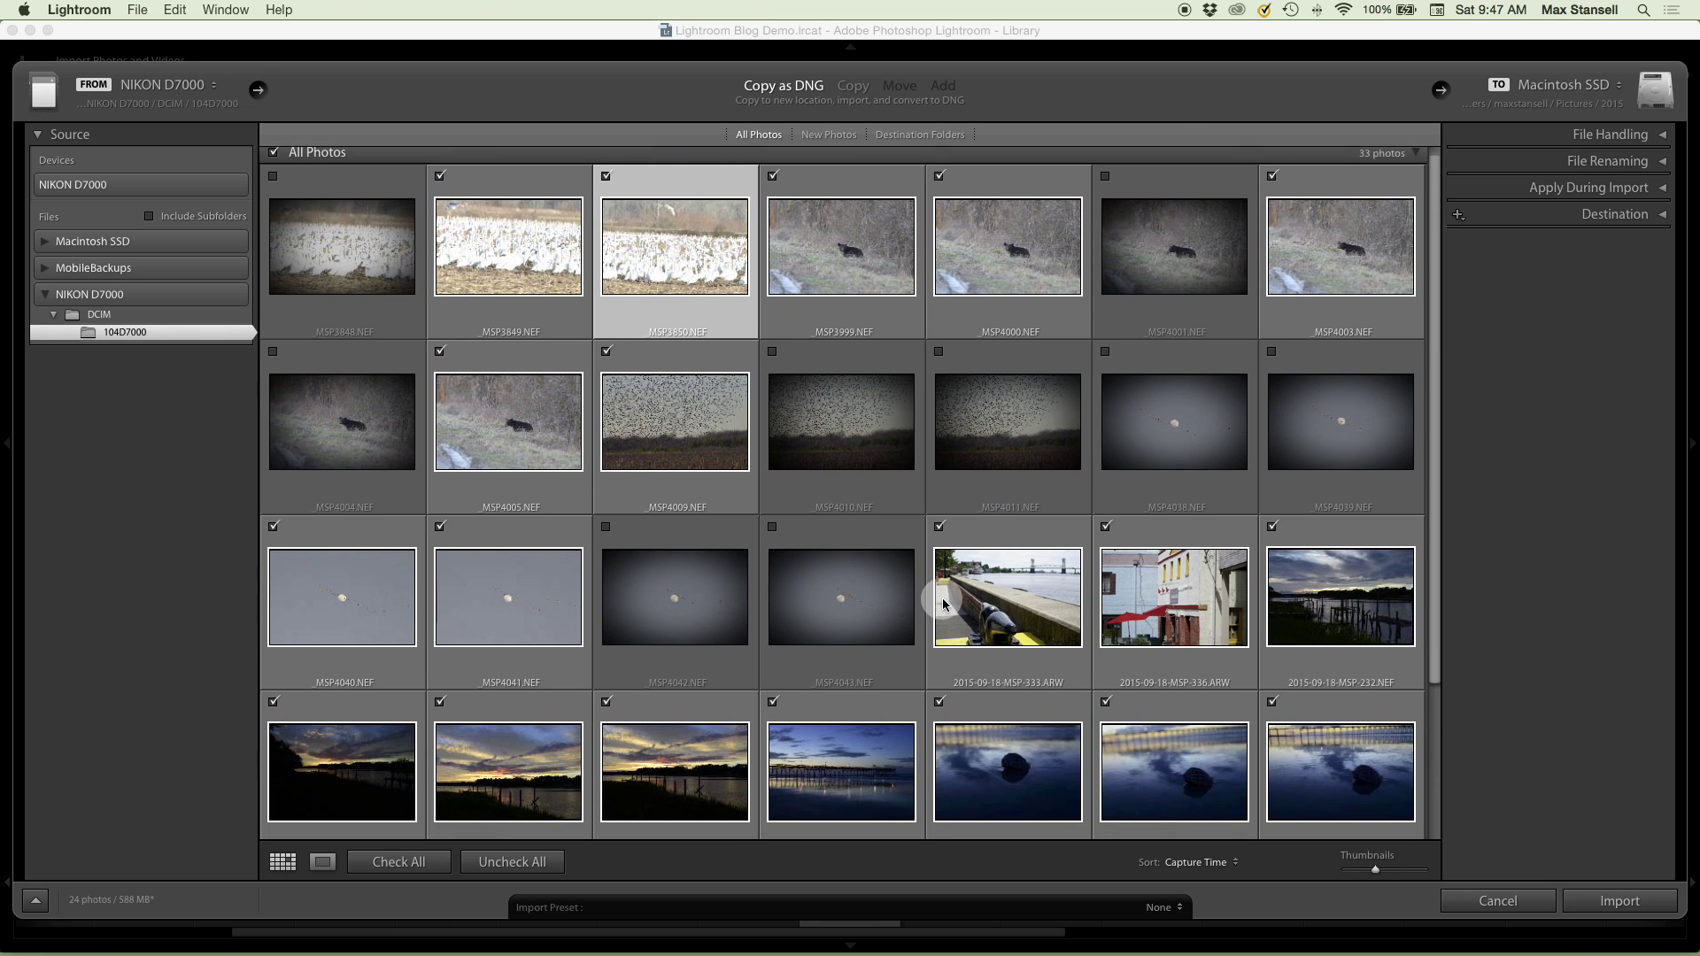
scroll(942, 598, "down", 3)
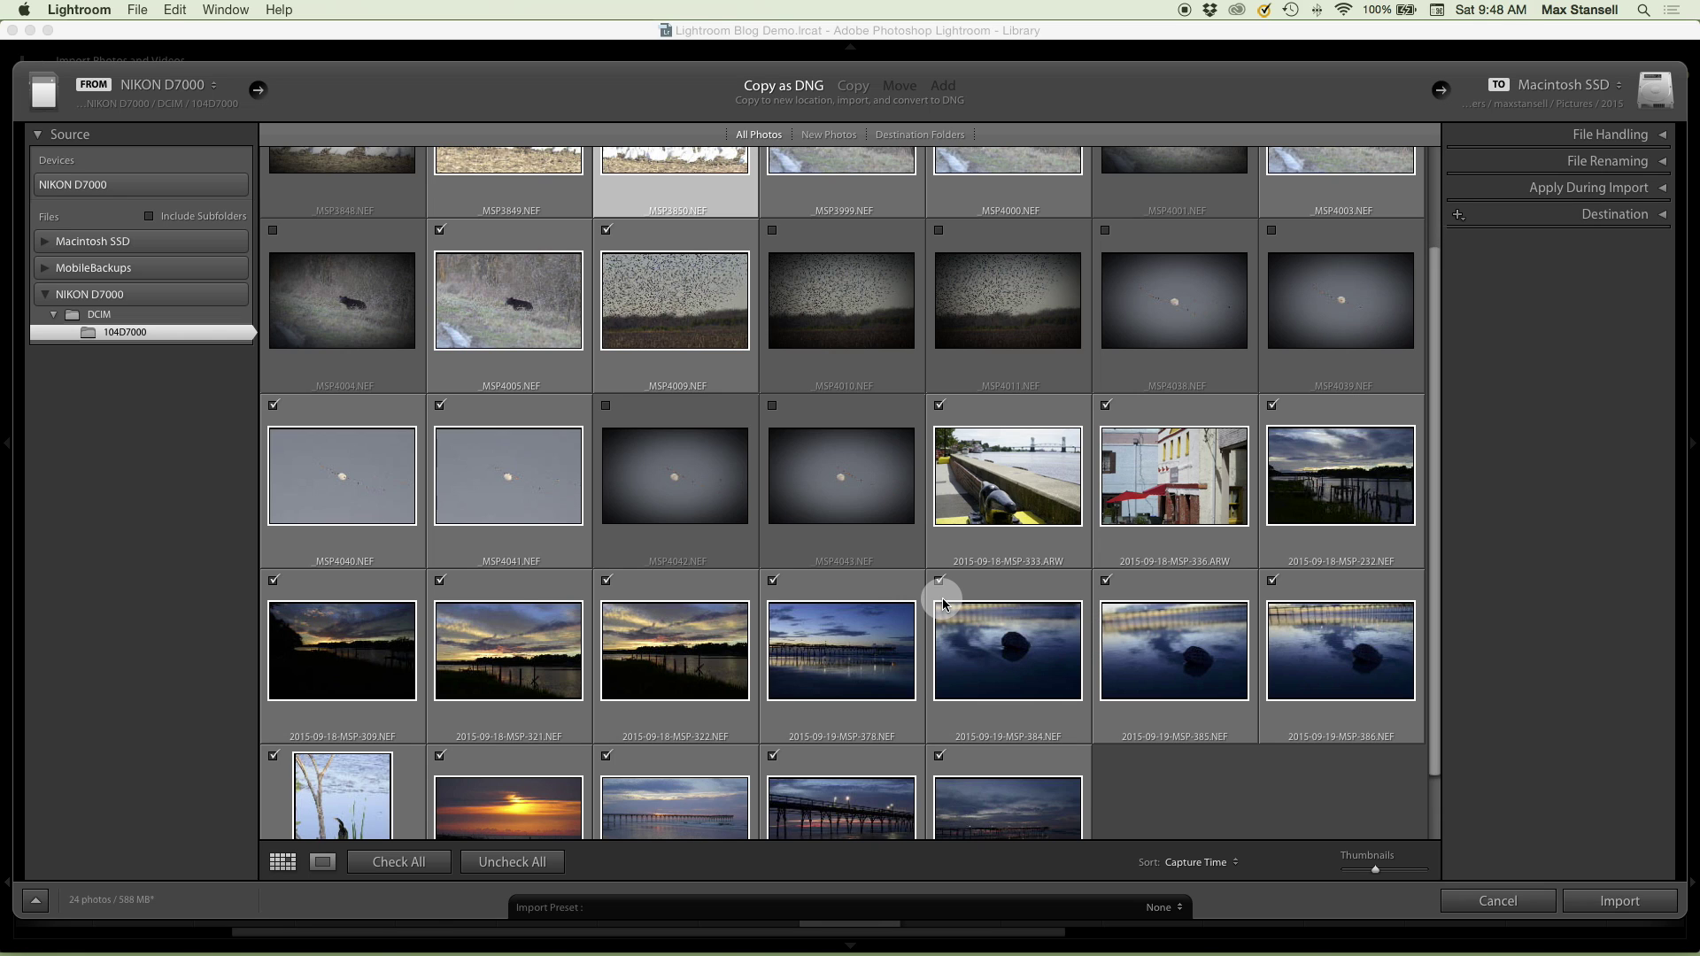
scroll(942, 604, "down", 2)
scroll(942, 604, "up", 5)
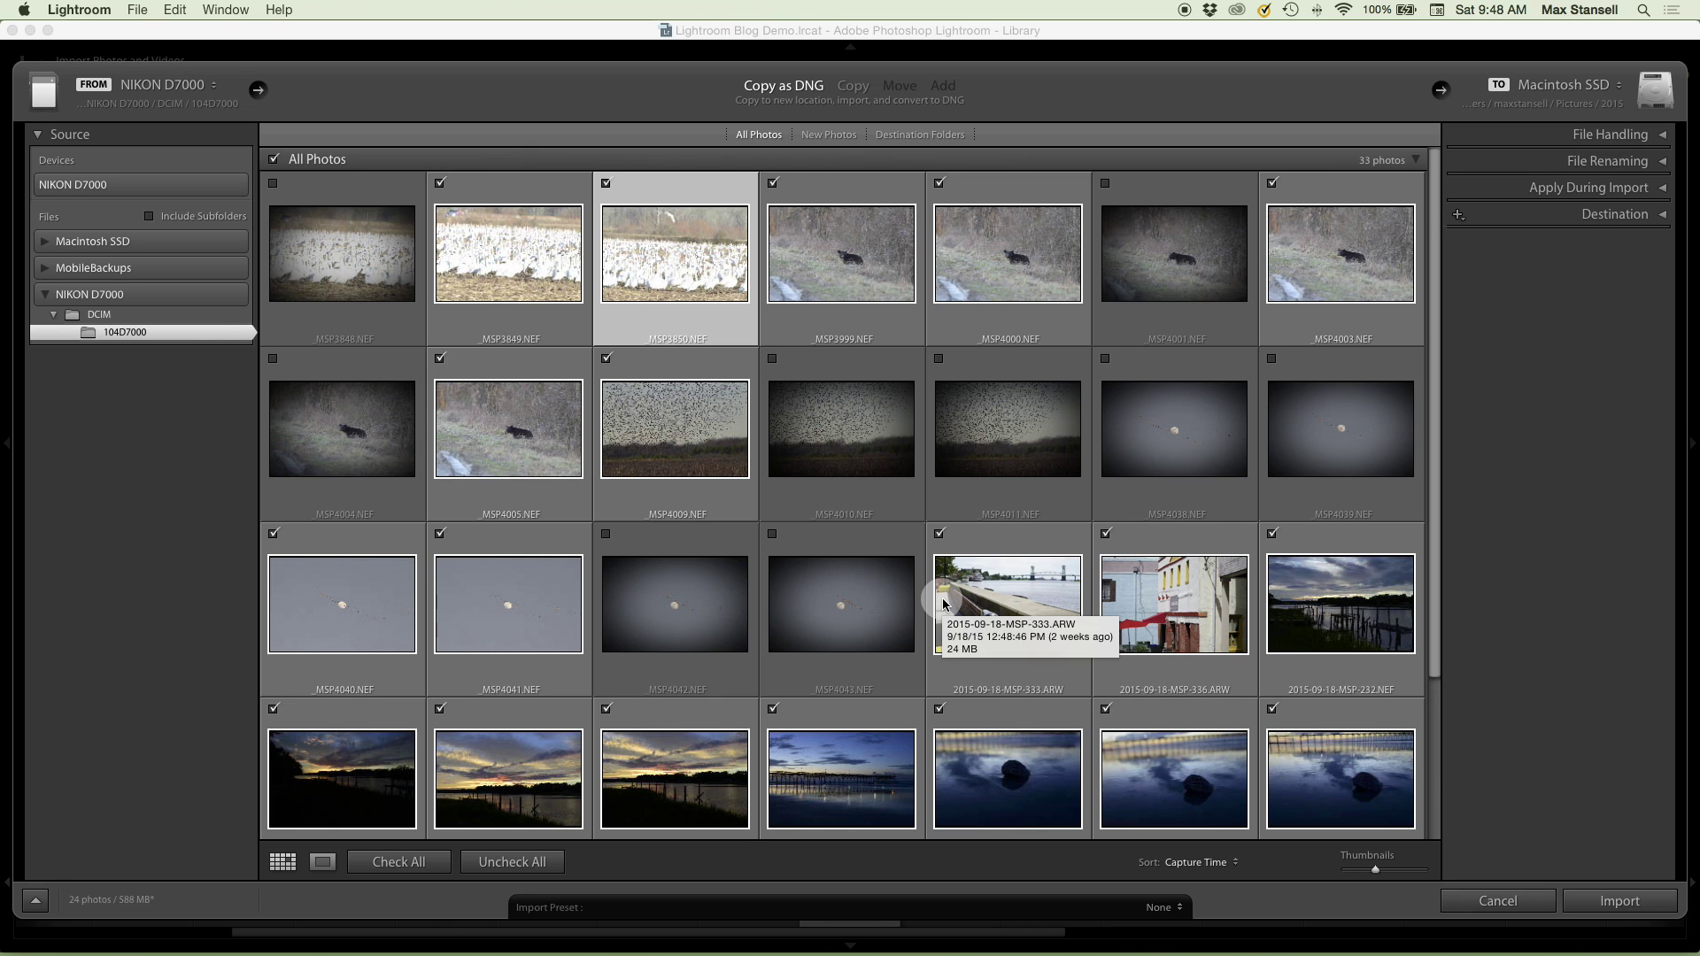
scroll(943, 598, "down", 2)
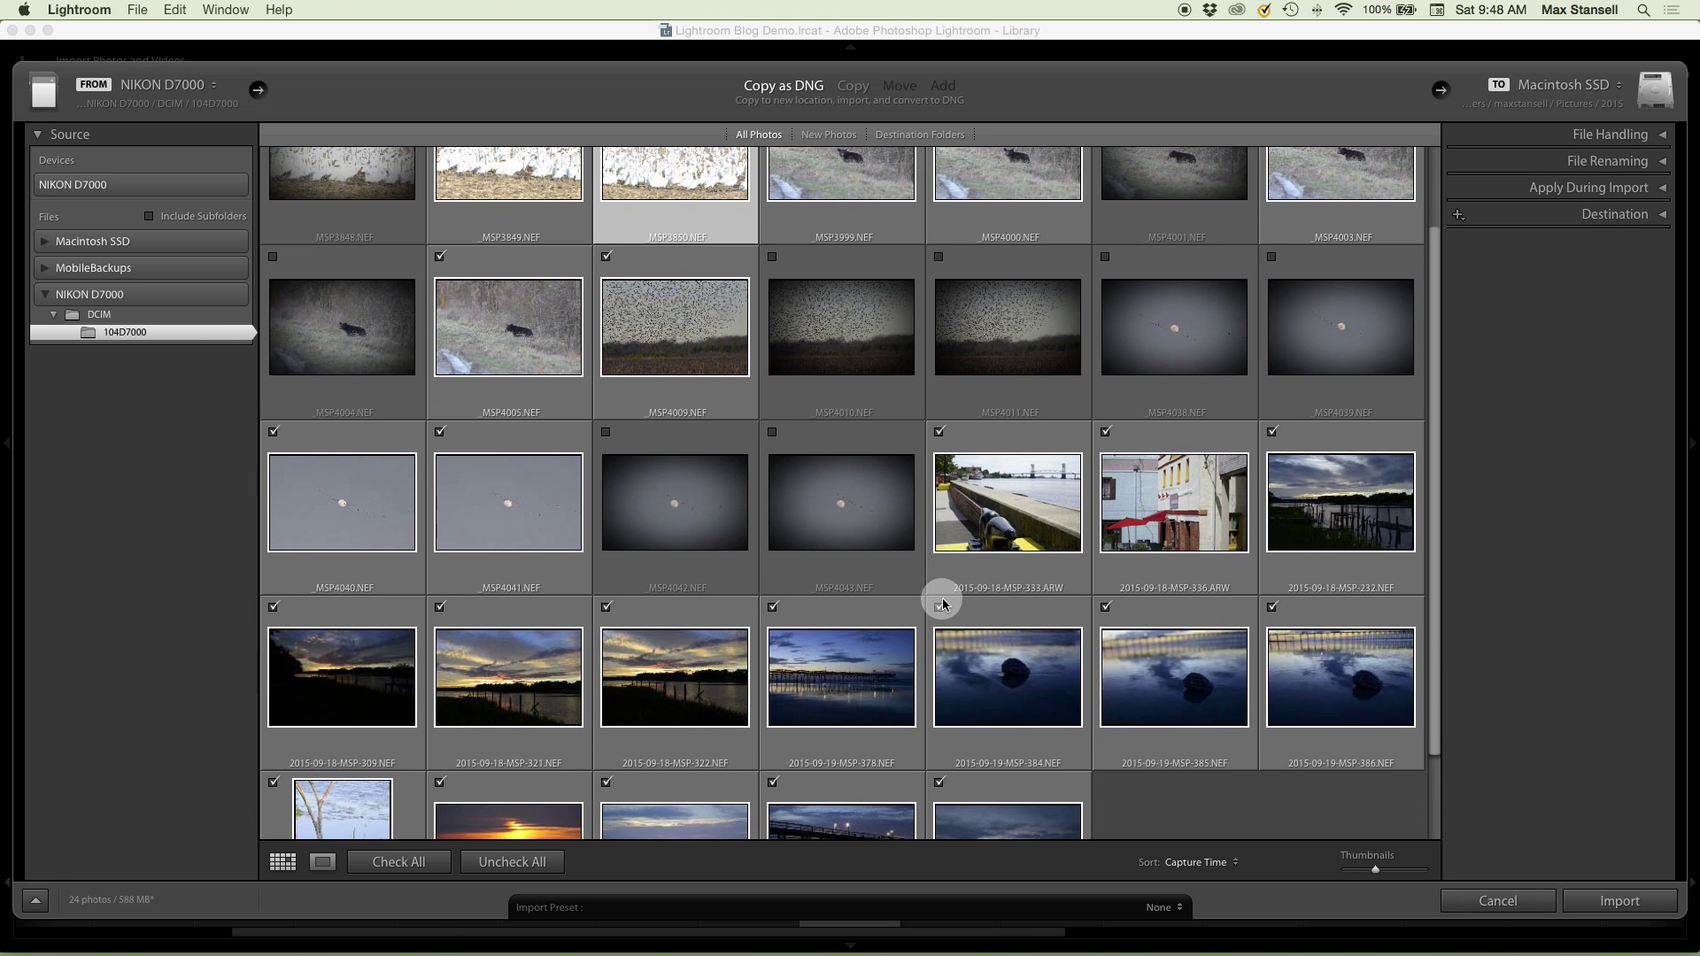
left_click(1613, 901)
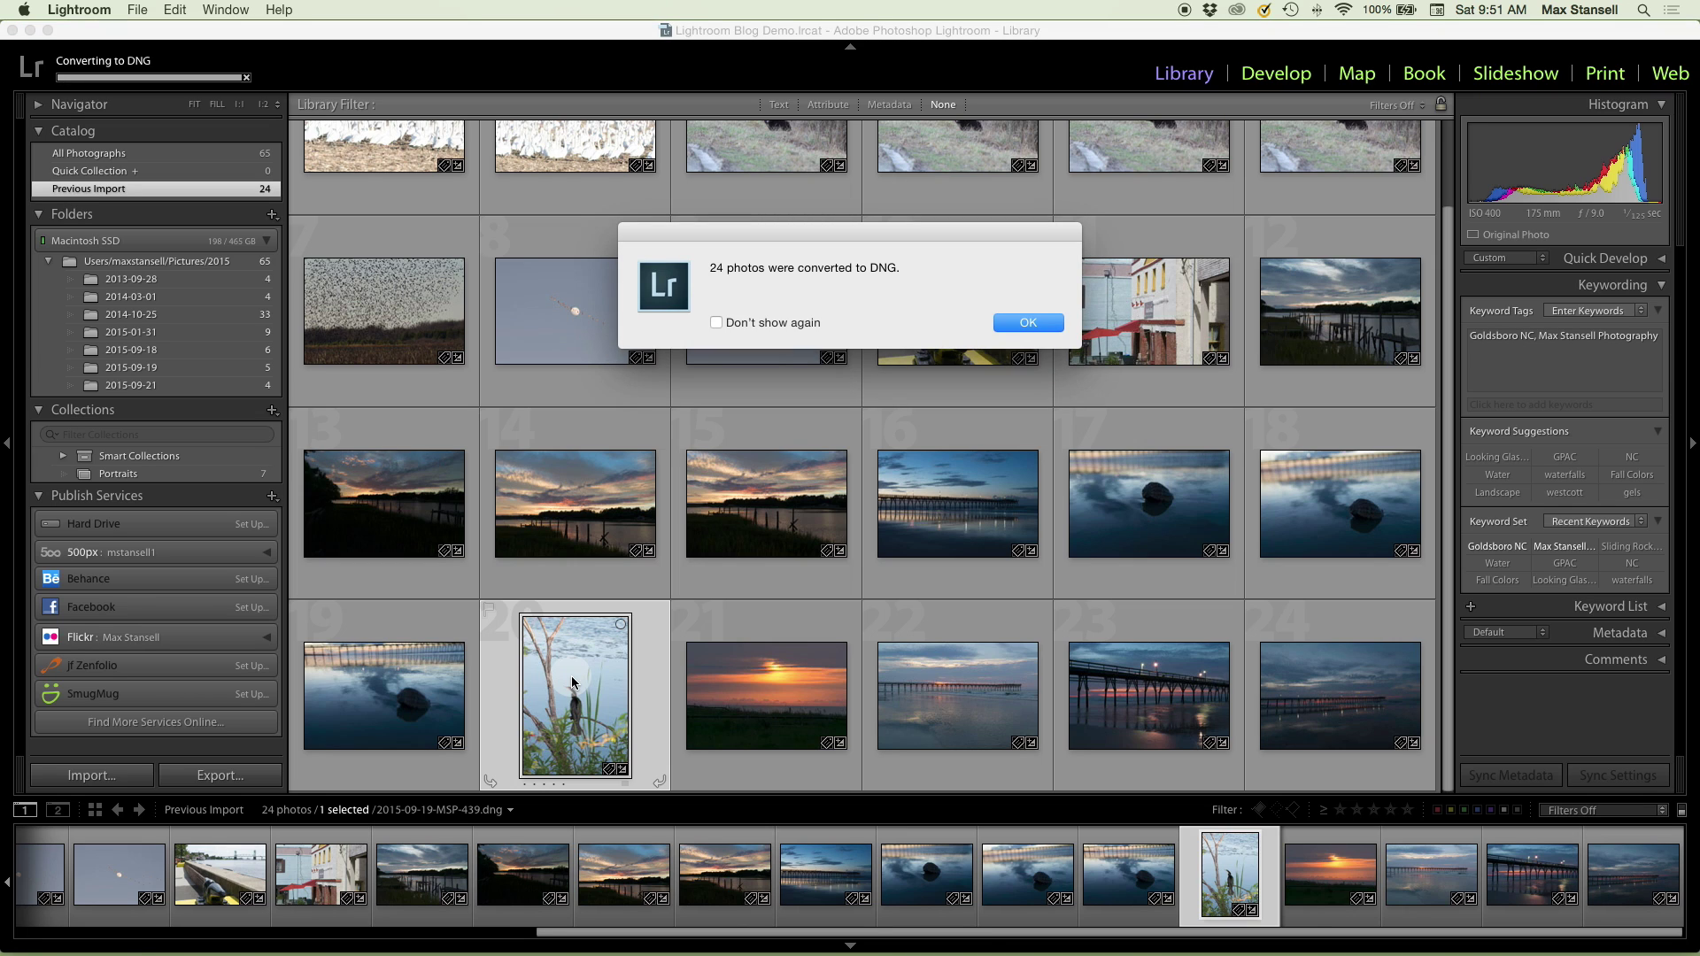
left_click(1028, 323)
- Look through the newly imported photos in the Library grid of the previous import
scroll(912, 354, "up", 3)
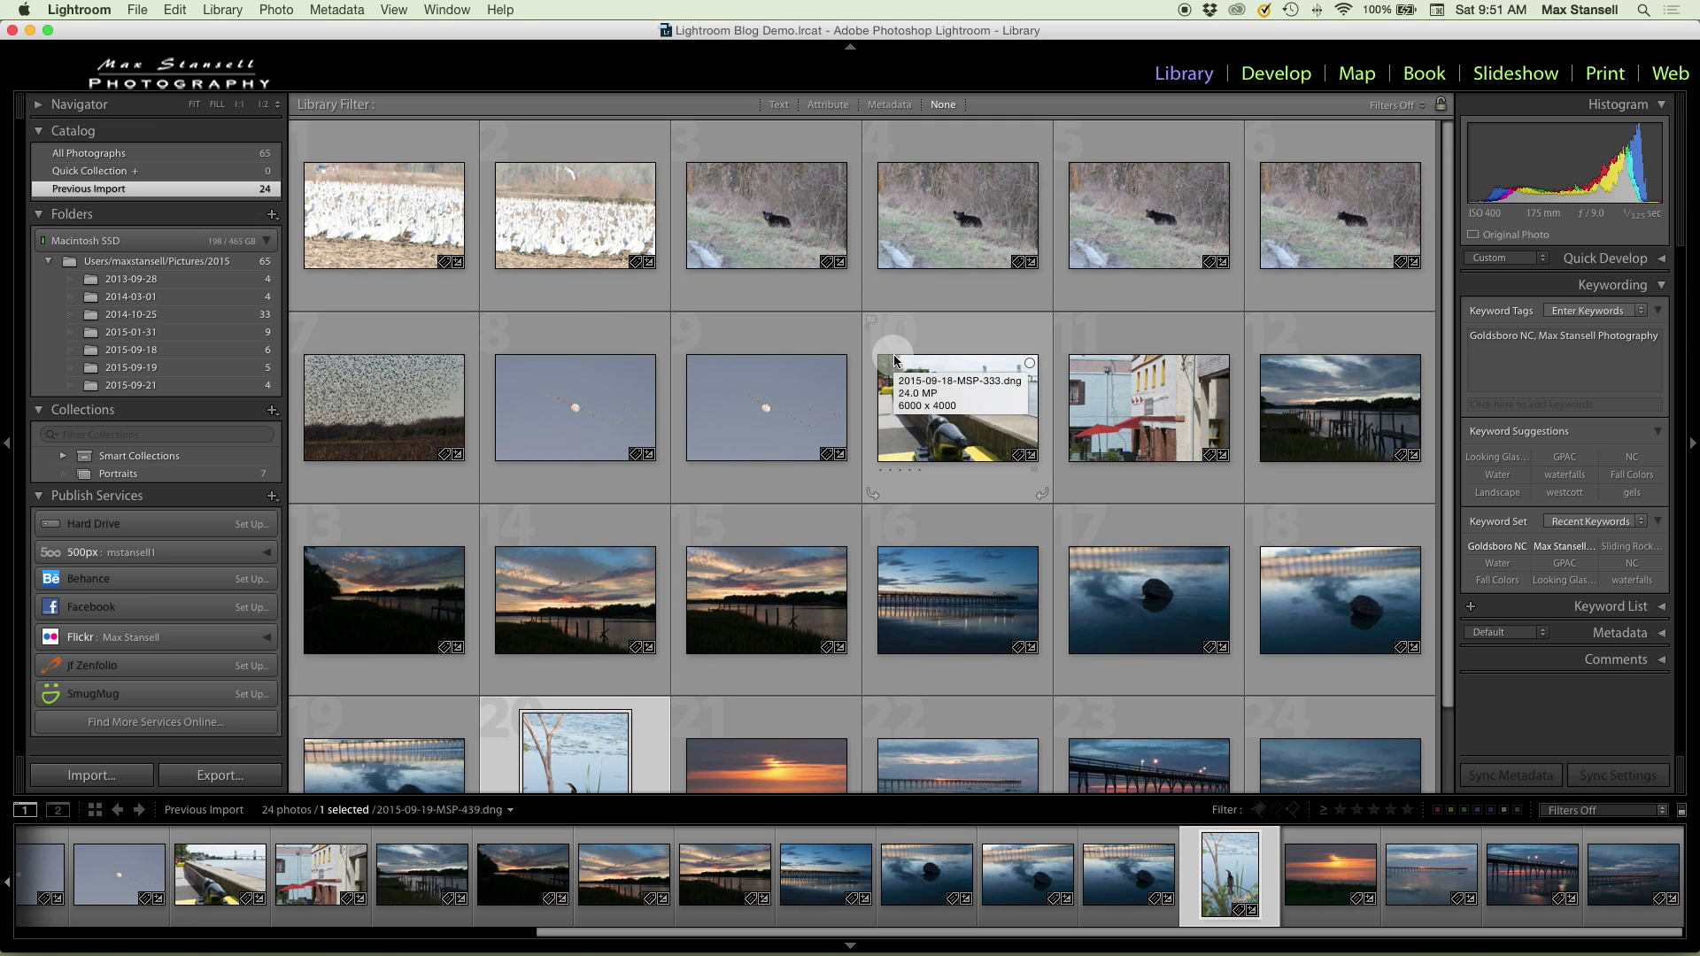
scroll(895, 359, "down", 3)
scroll(894, 359, "up", 3)
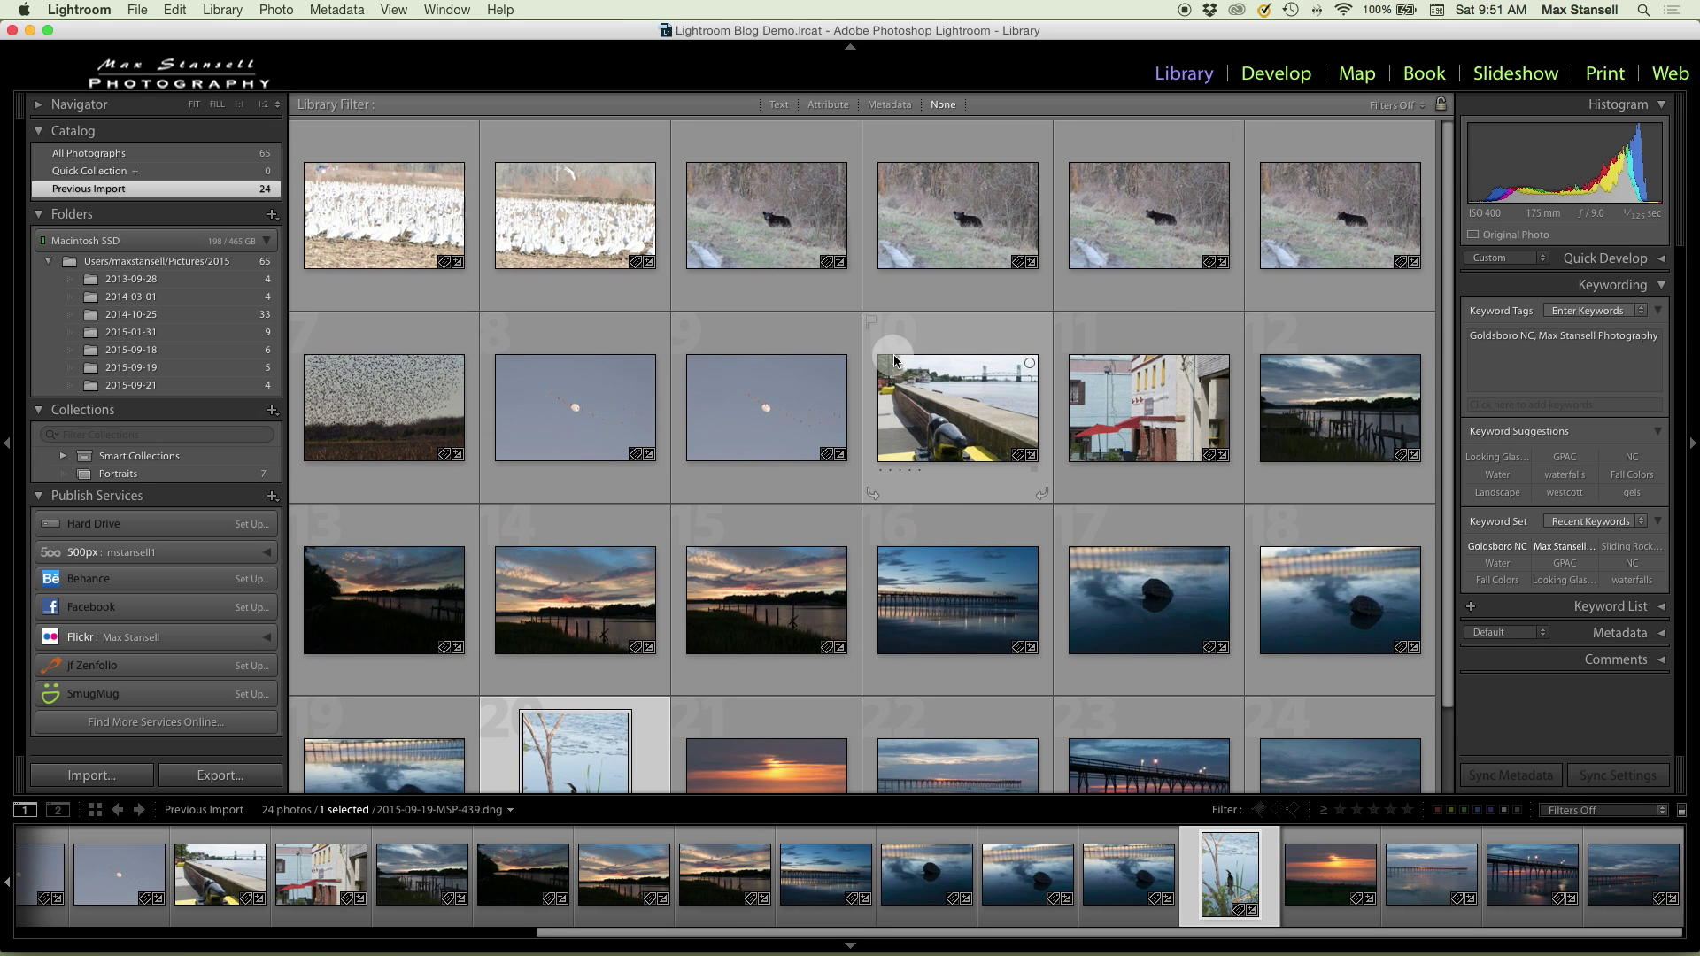
scroll(895, 354, "down", 3)
scroll(895, 355, "up", 3)
scroll(895, 354, "down", 3)
scroll(894, 354, "up", 3)
scroll(894, 355, "down", 3)
scroll(895, 354, "up", 3)
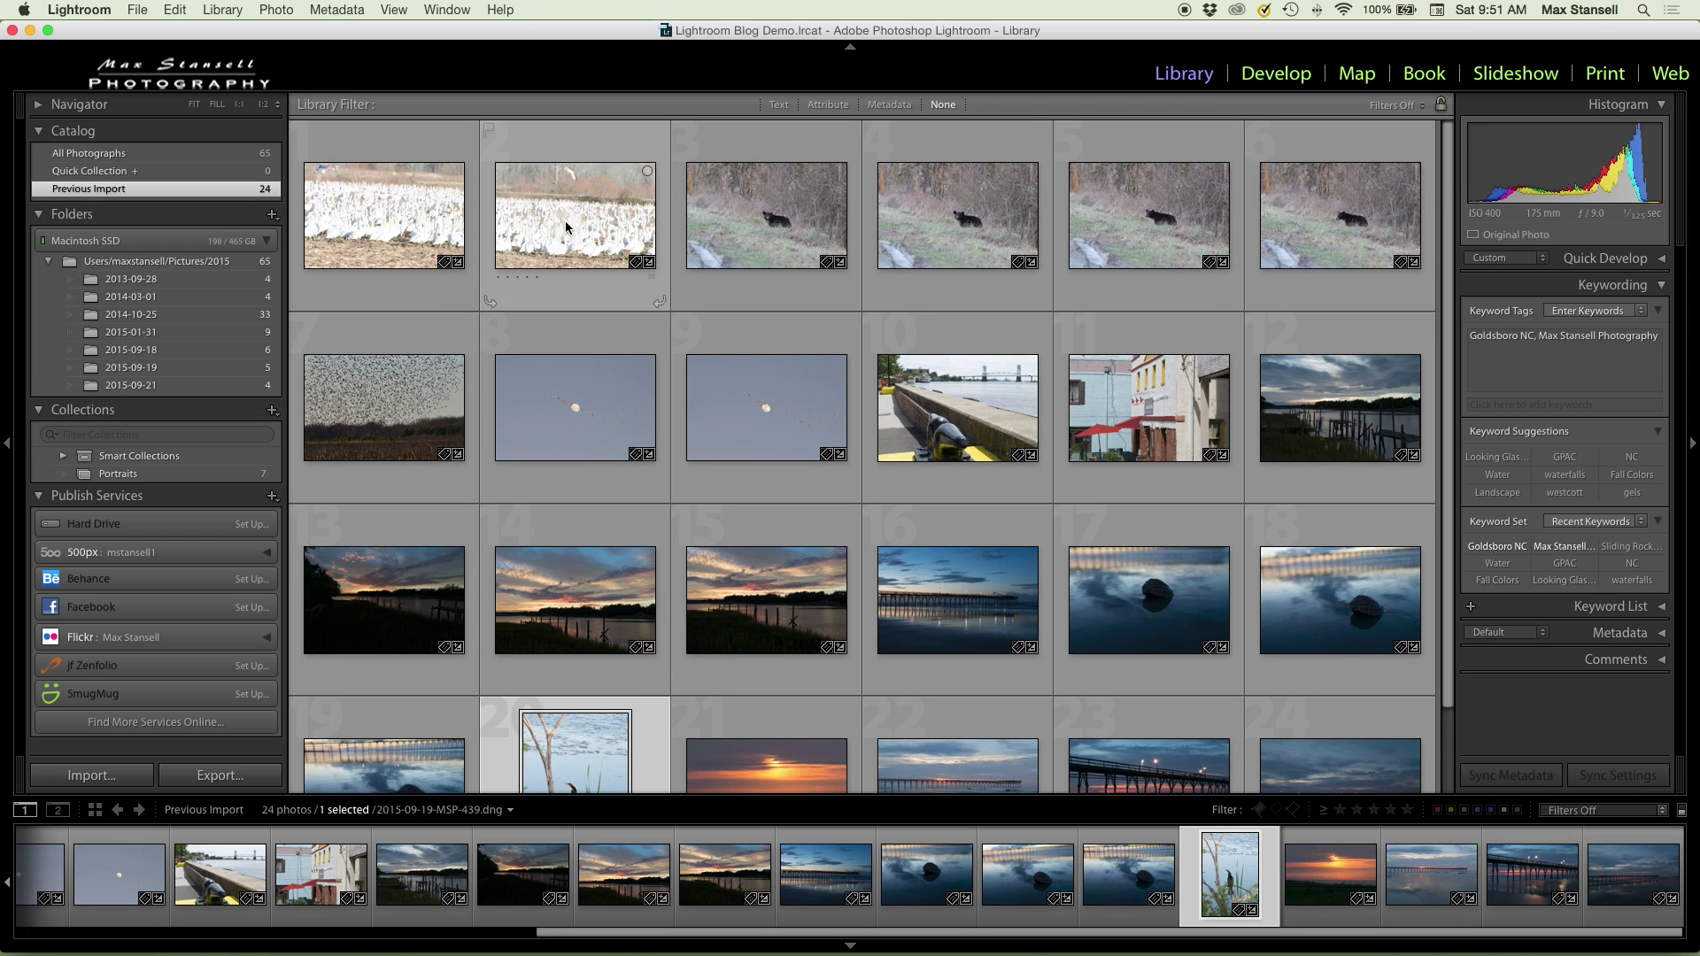
scroll(618, 349, "down", 2)
scroll(618, 354, "up", 2)
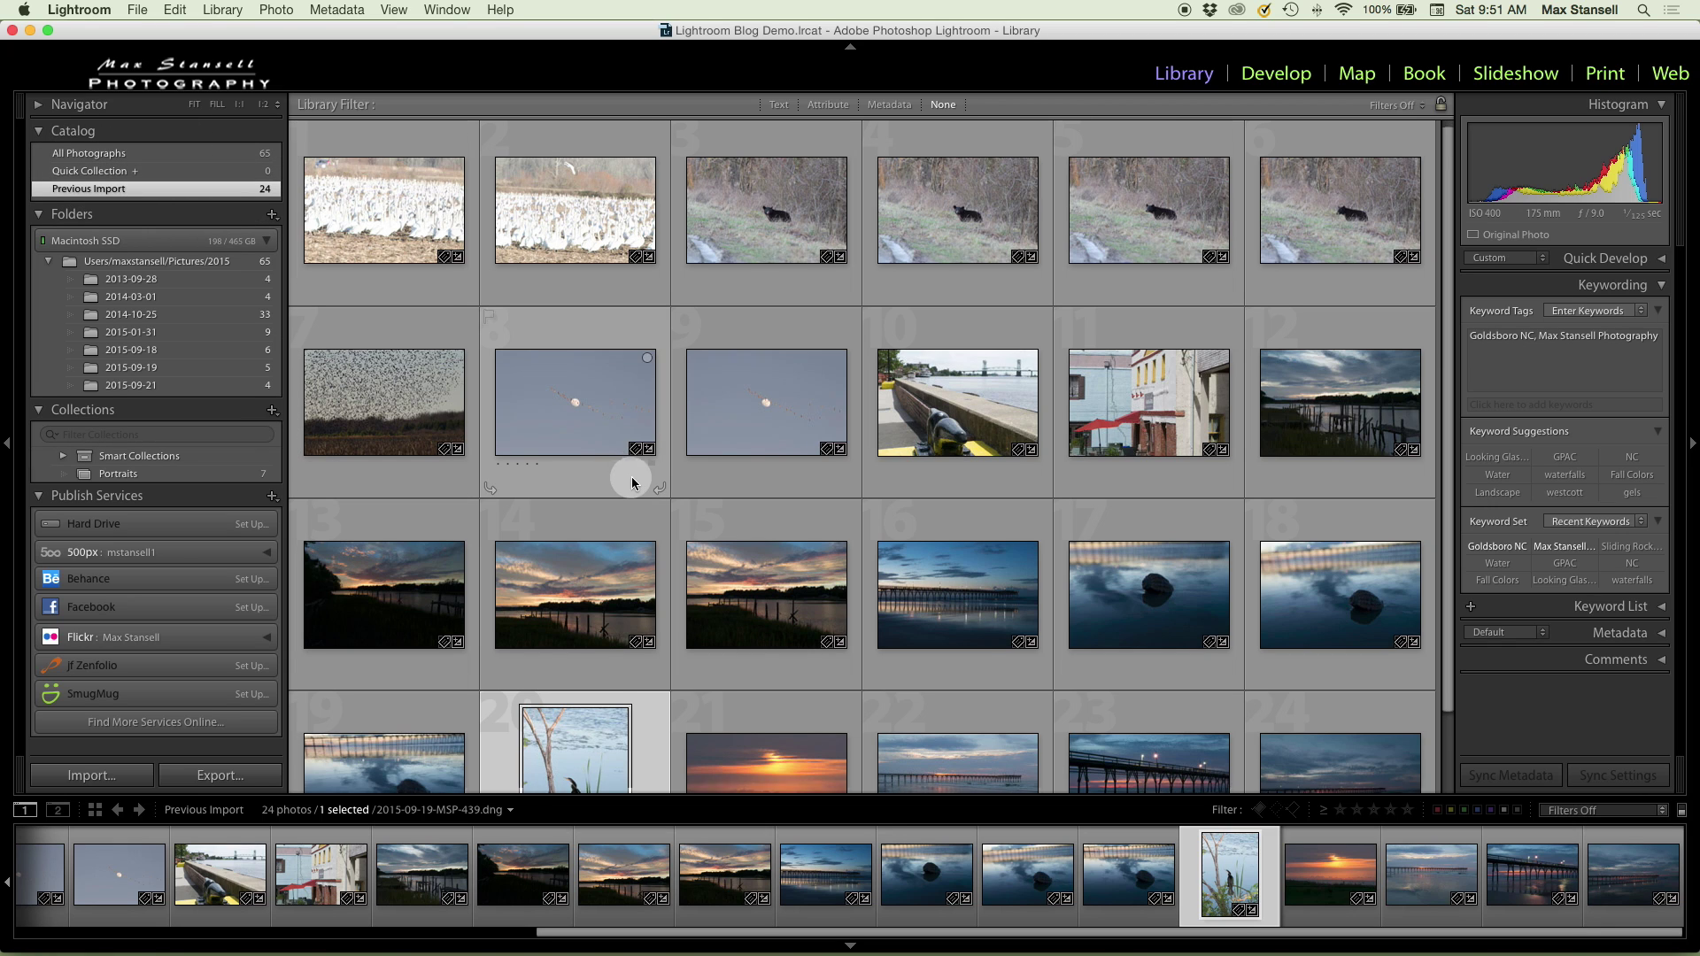
scroll(632, 480, "down", 3)
scroll(631, 478, "up", 3)
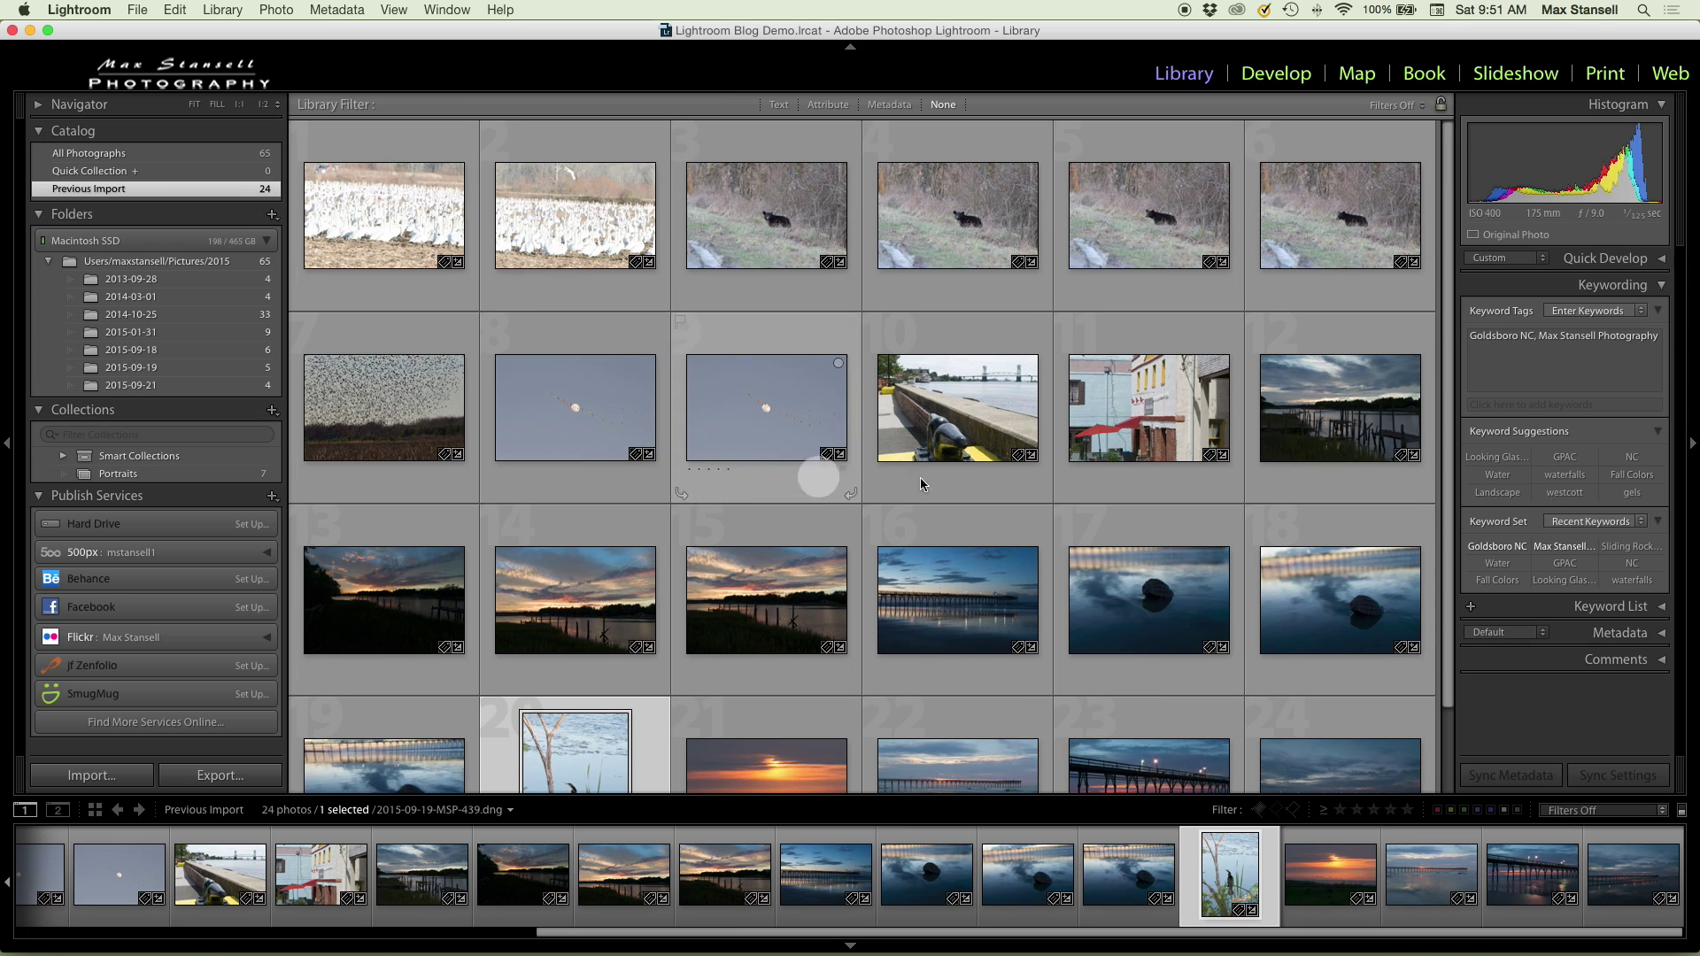
- Select several imported photos one after another, from 2015-09-18-MSP-333.dng to _MSP3850.dng, and check the keyword tags applied to them
left_click(981, 407)
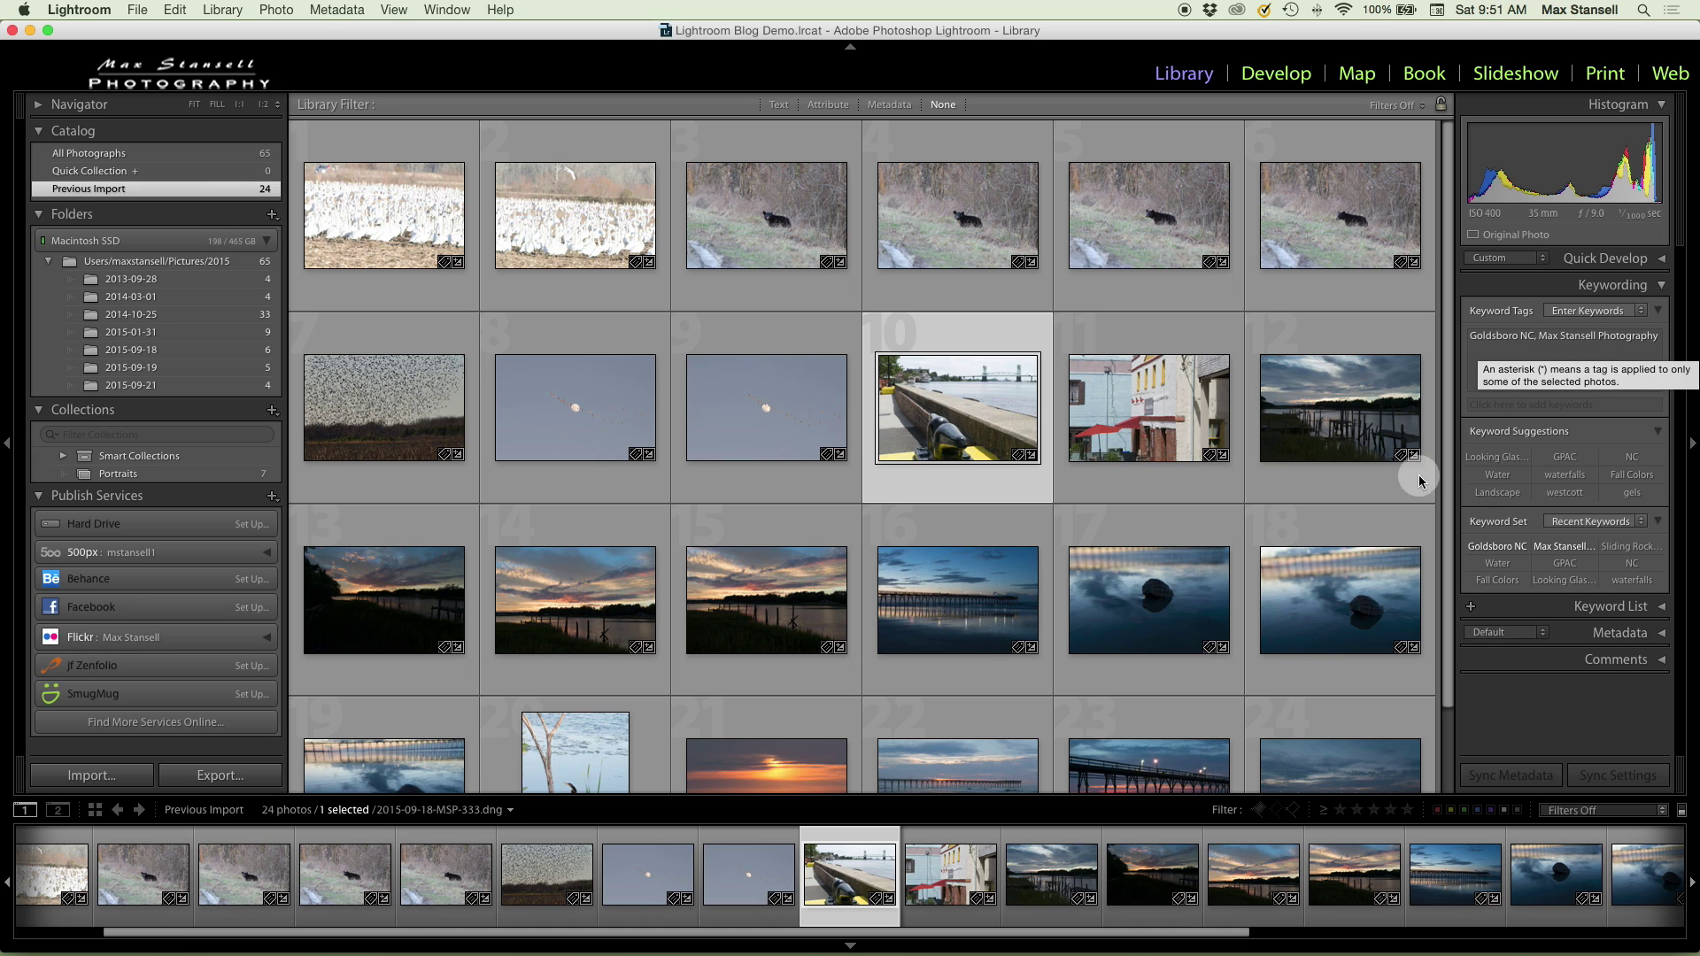
left_click(1381, 556)
left_click(1147, 770)
left_click(775, 302)
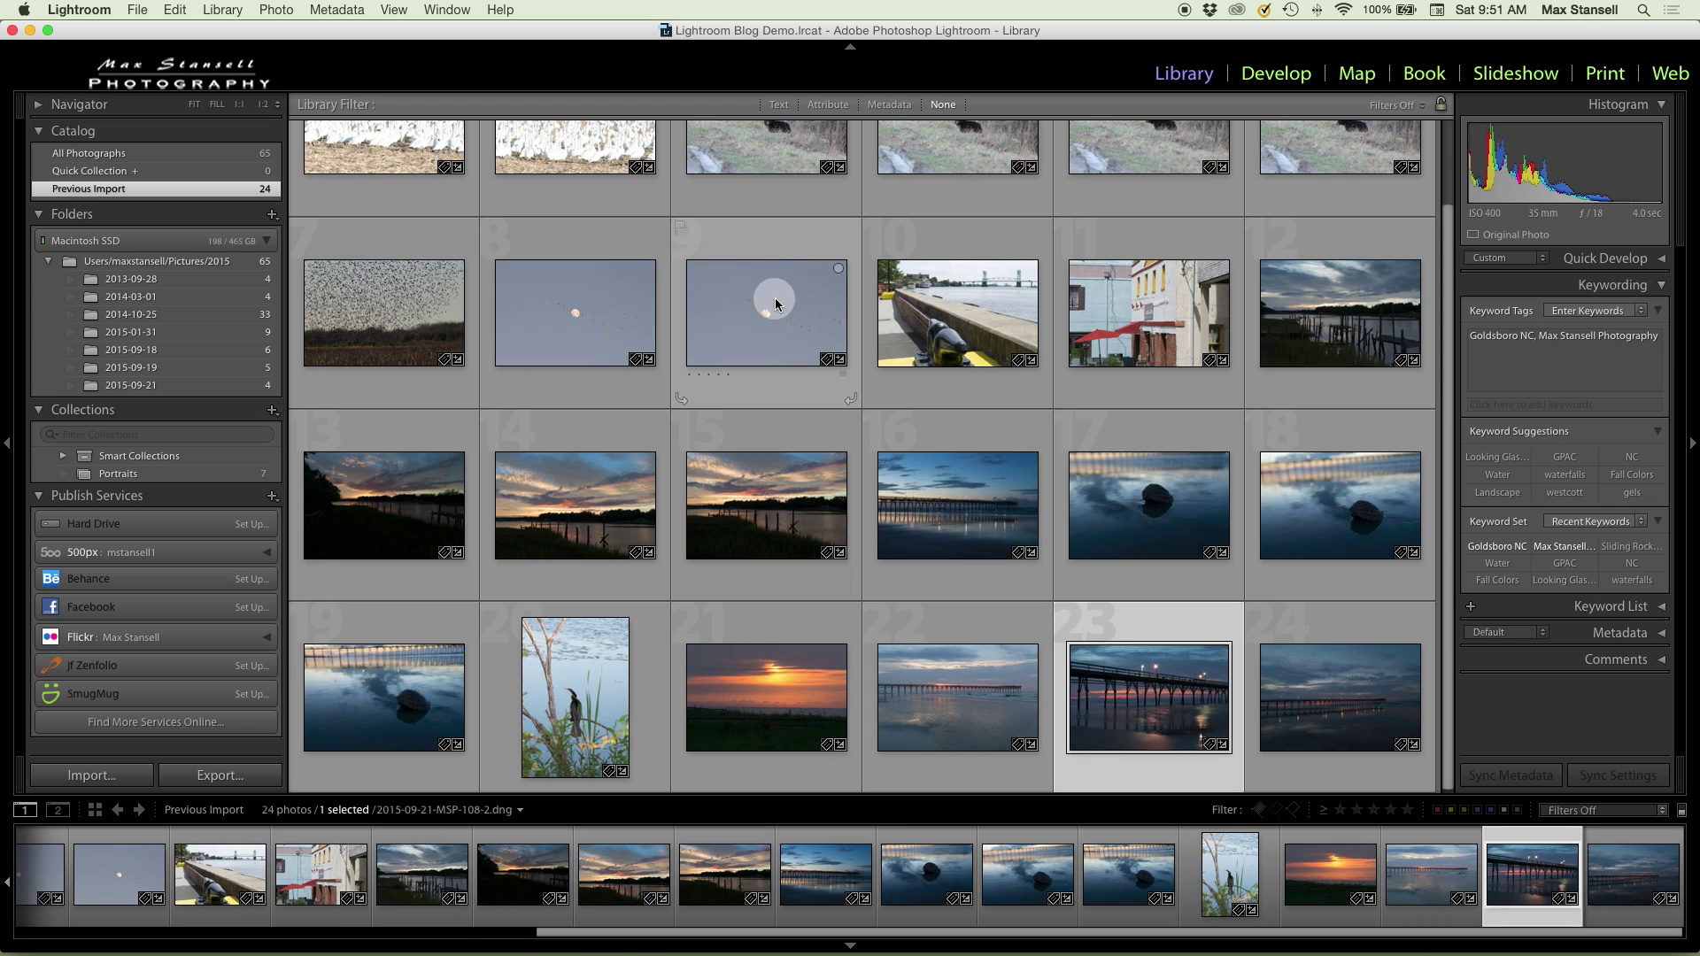
scroll(774, 299, "up", 2)
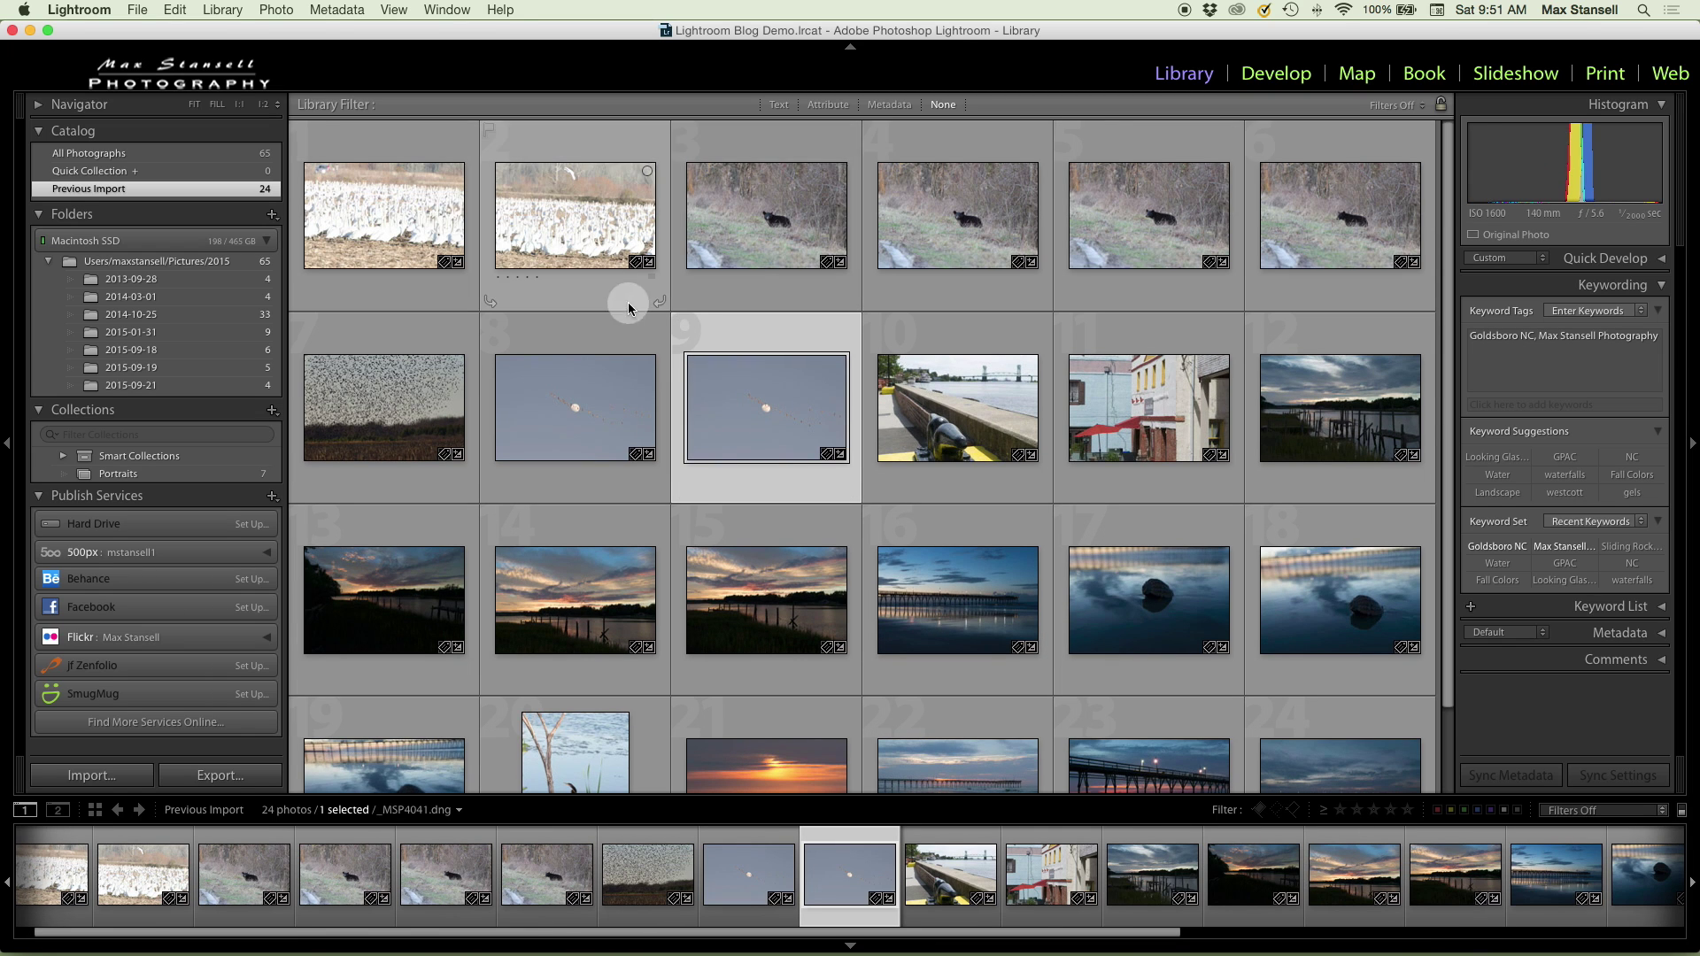
left_click(577, 222)
scroll(578, 417, "down", 2)
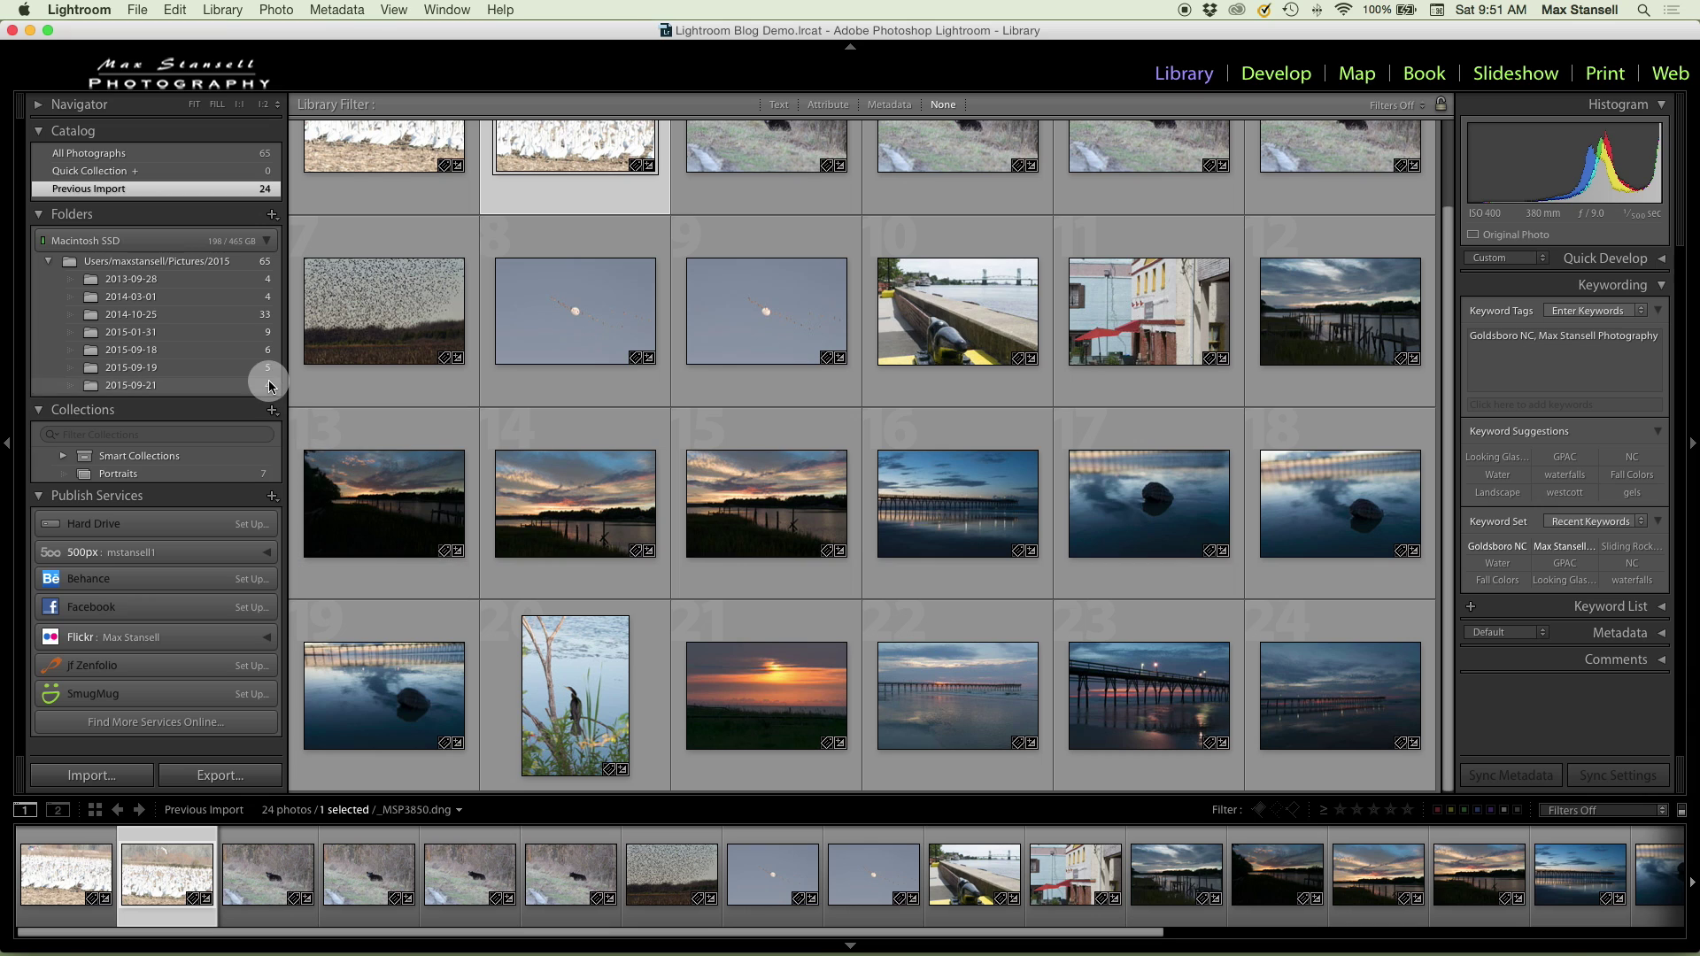
- Review the contents of the date folders 2013-09-28, 2015-01-31, 2015-09-18, 2015-09-19 and 2015-09-21
left_click(221, 282)
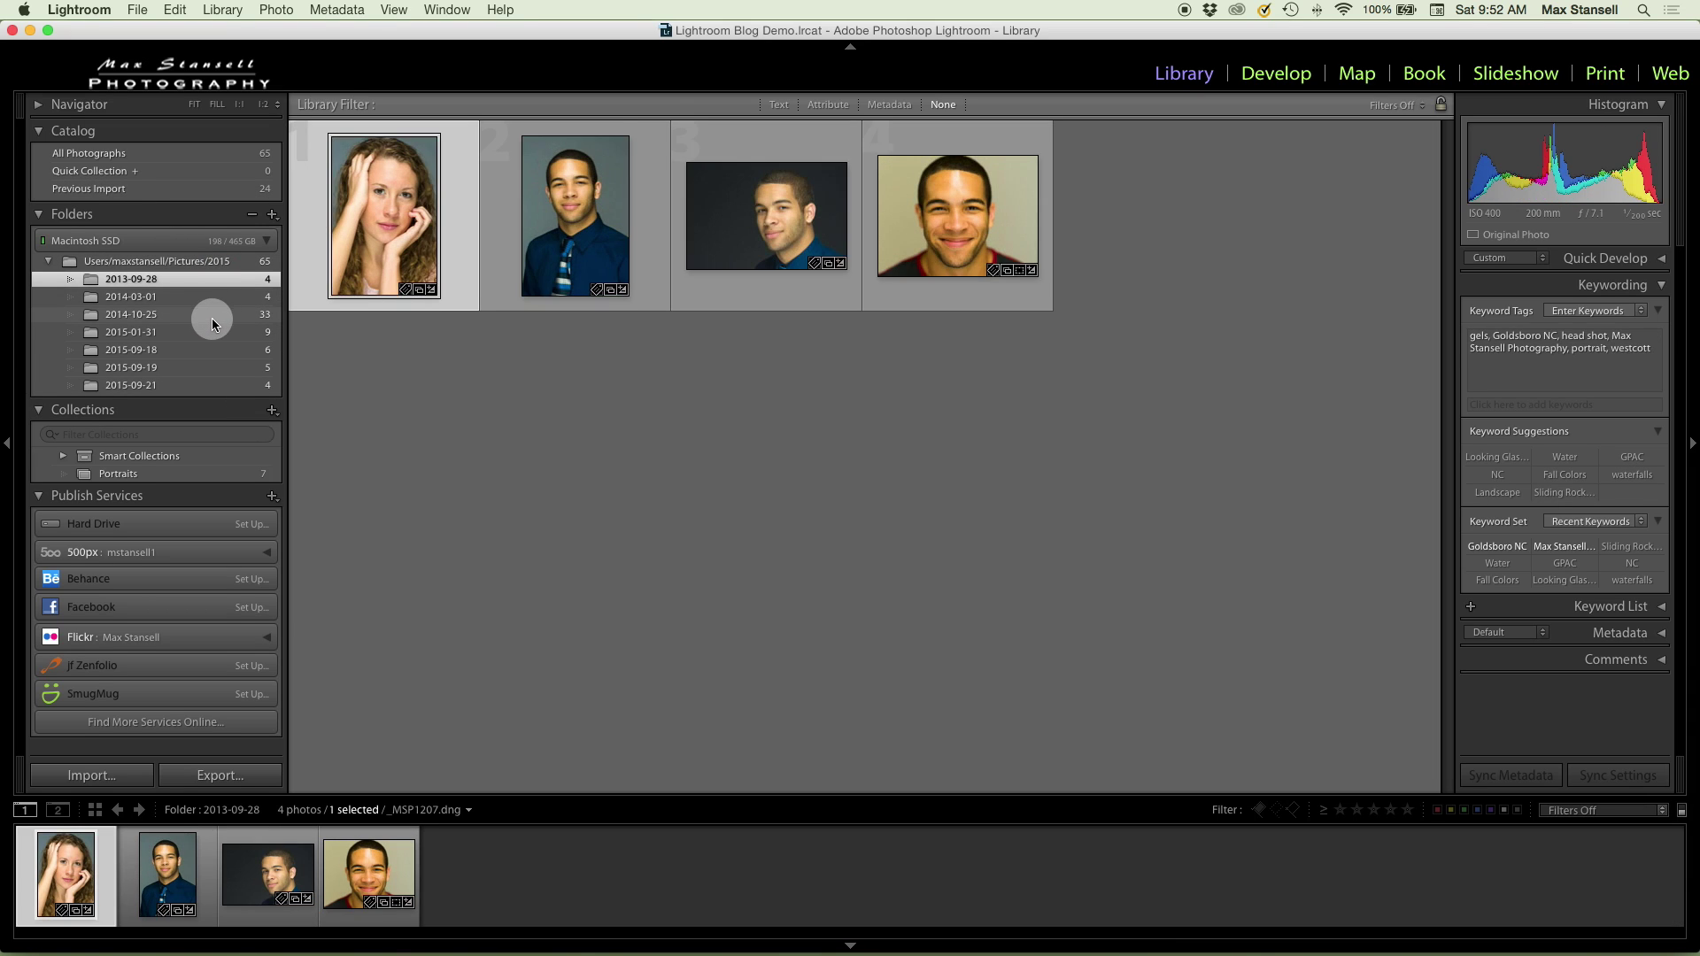
left_click(211, 332)
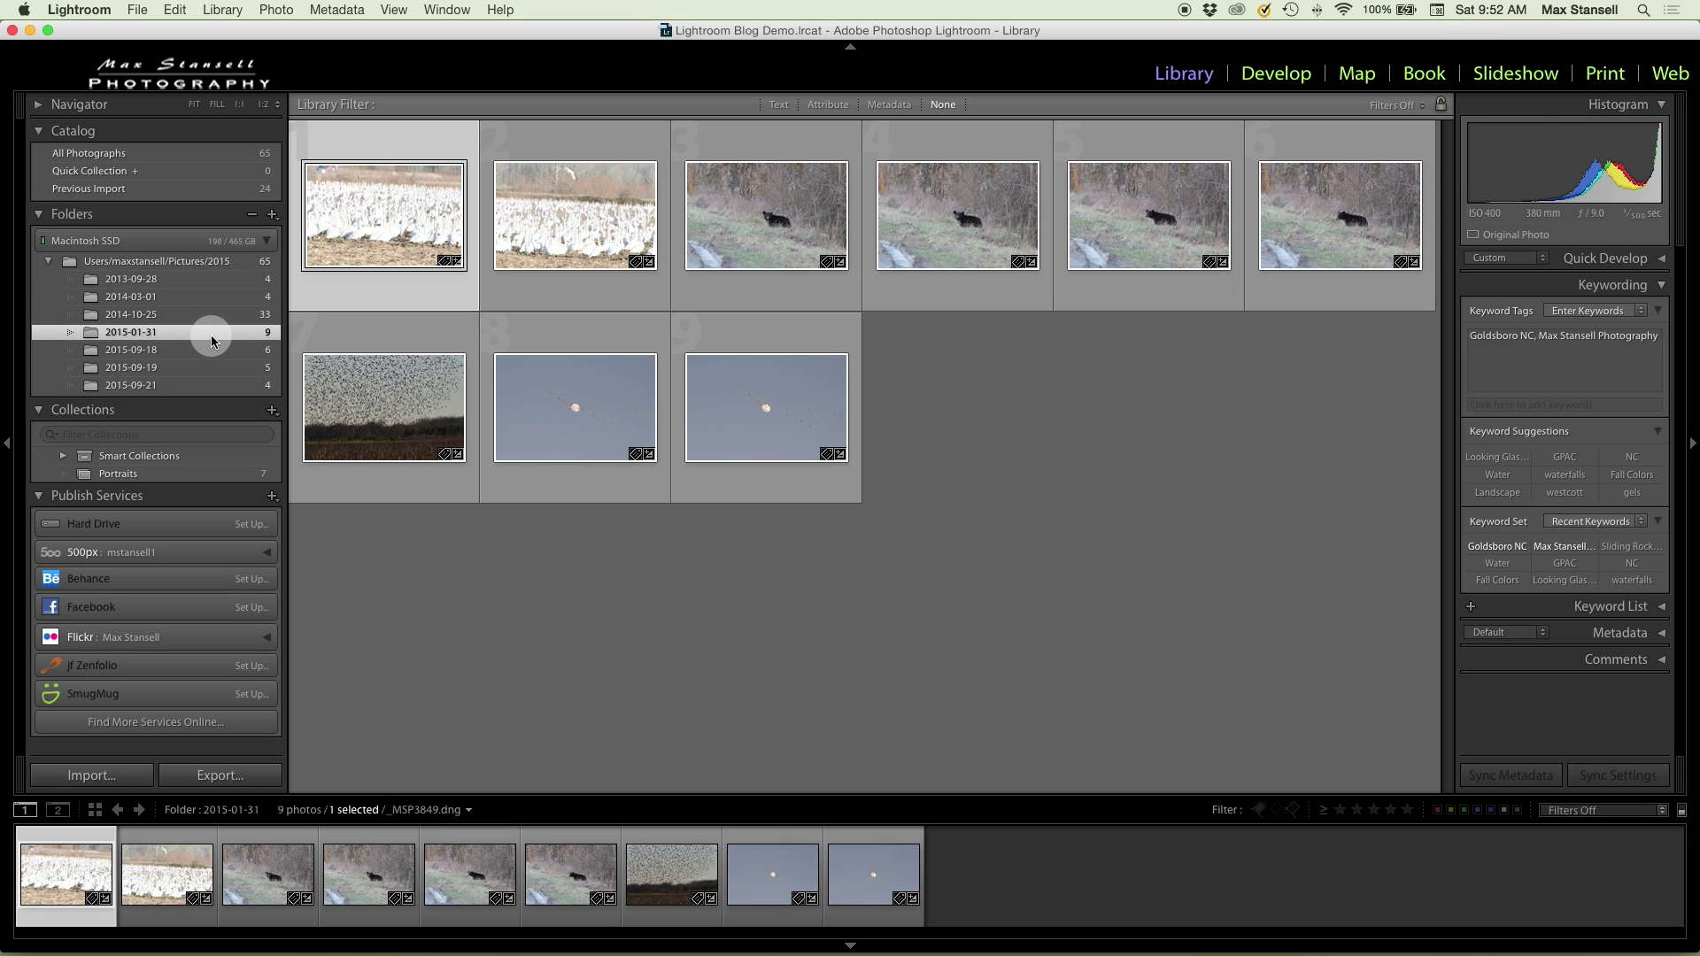
left_click(205, 351)
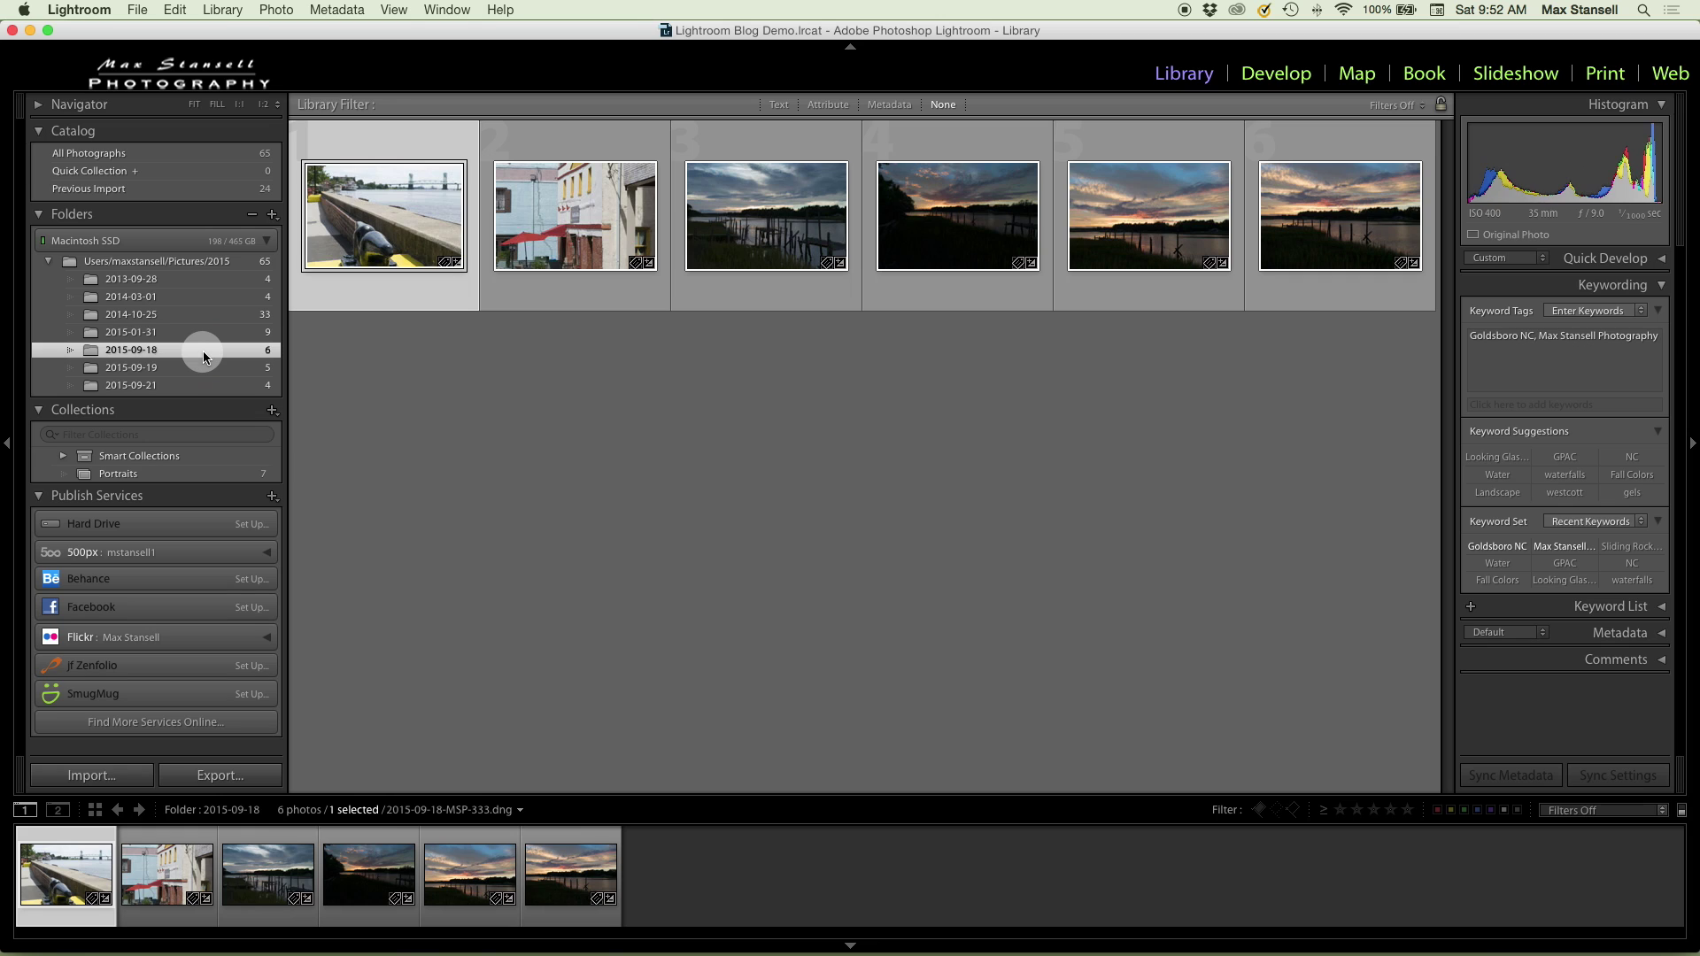
left_click(200, 366)
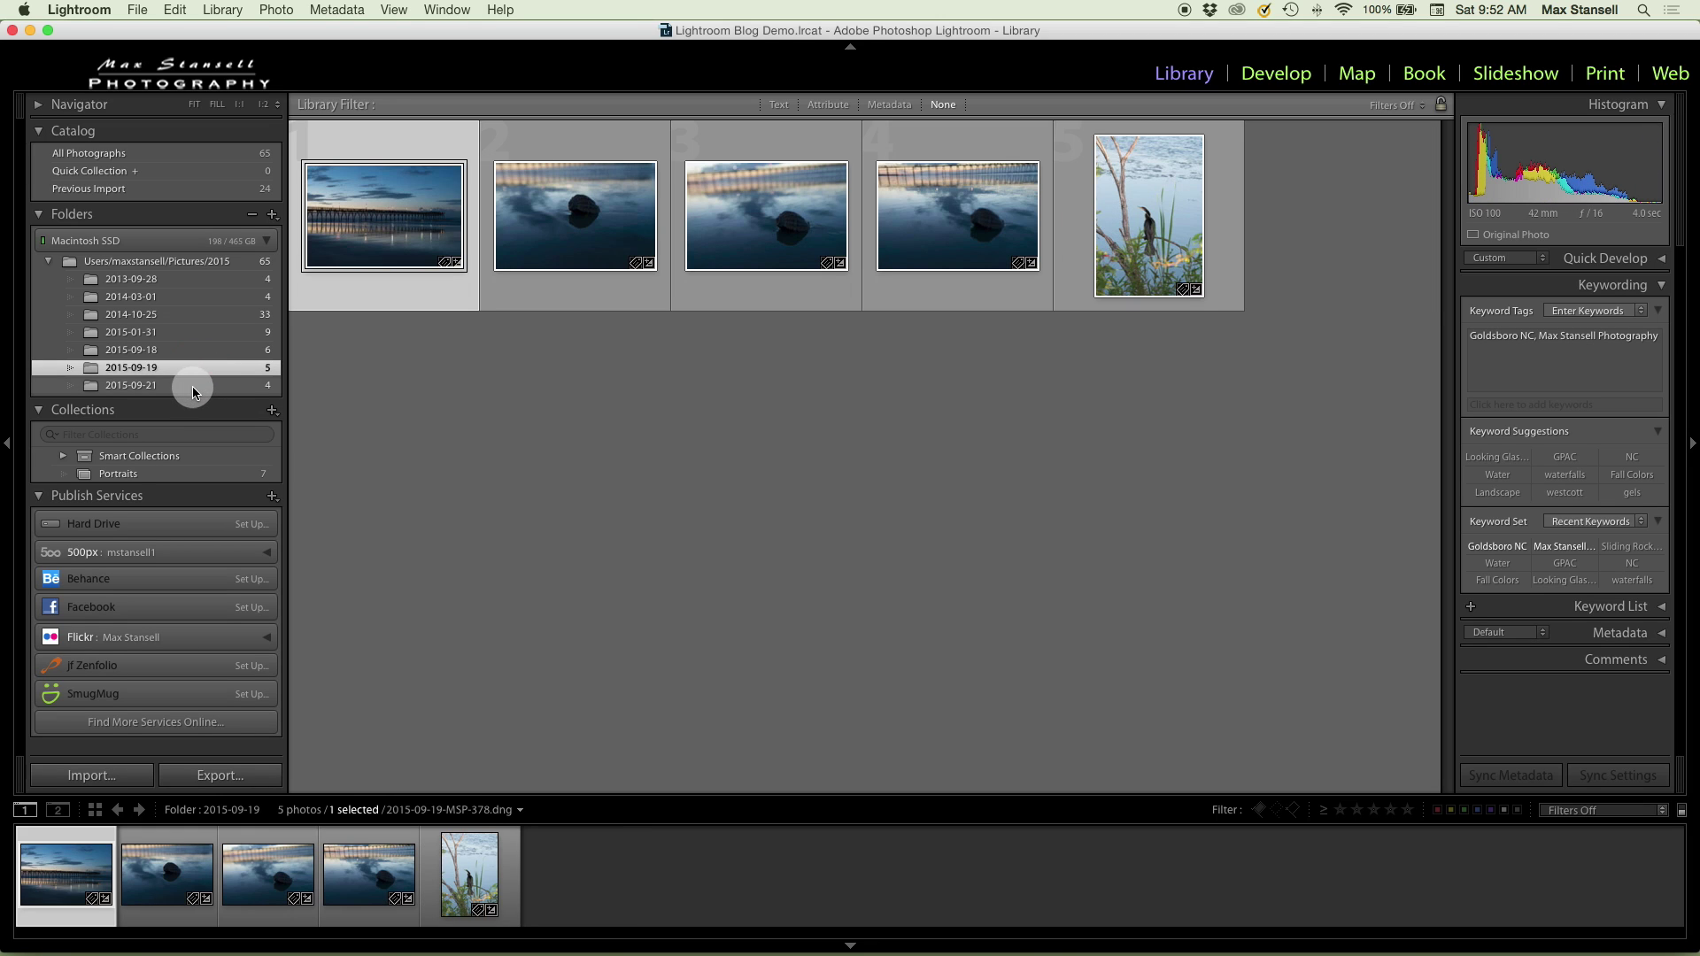
left_click(193, 387)
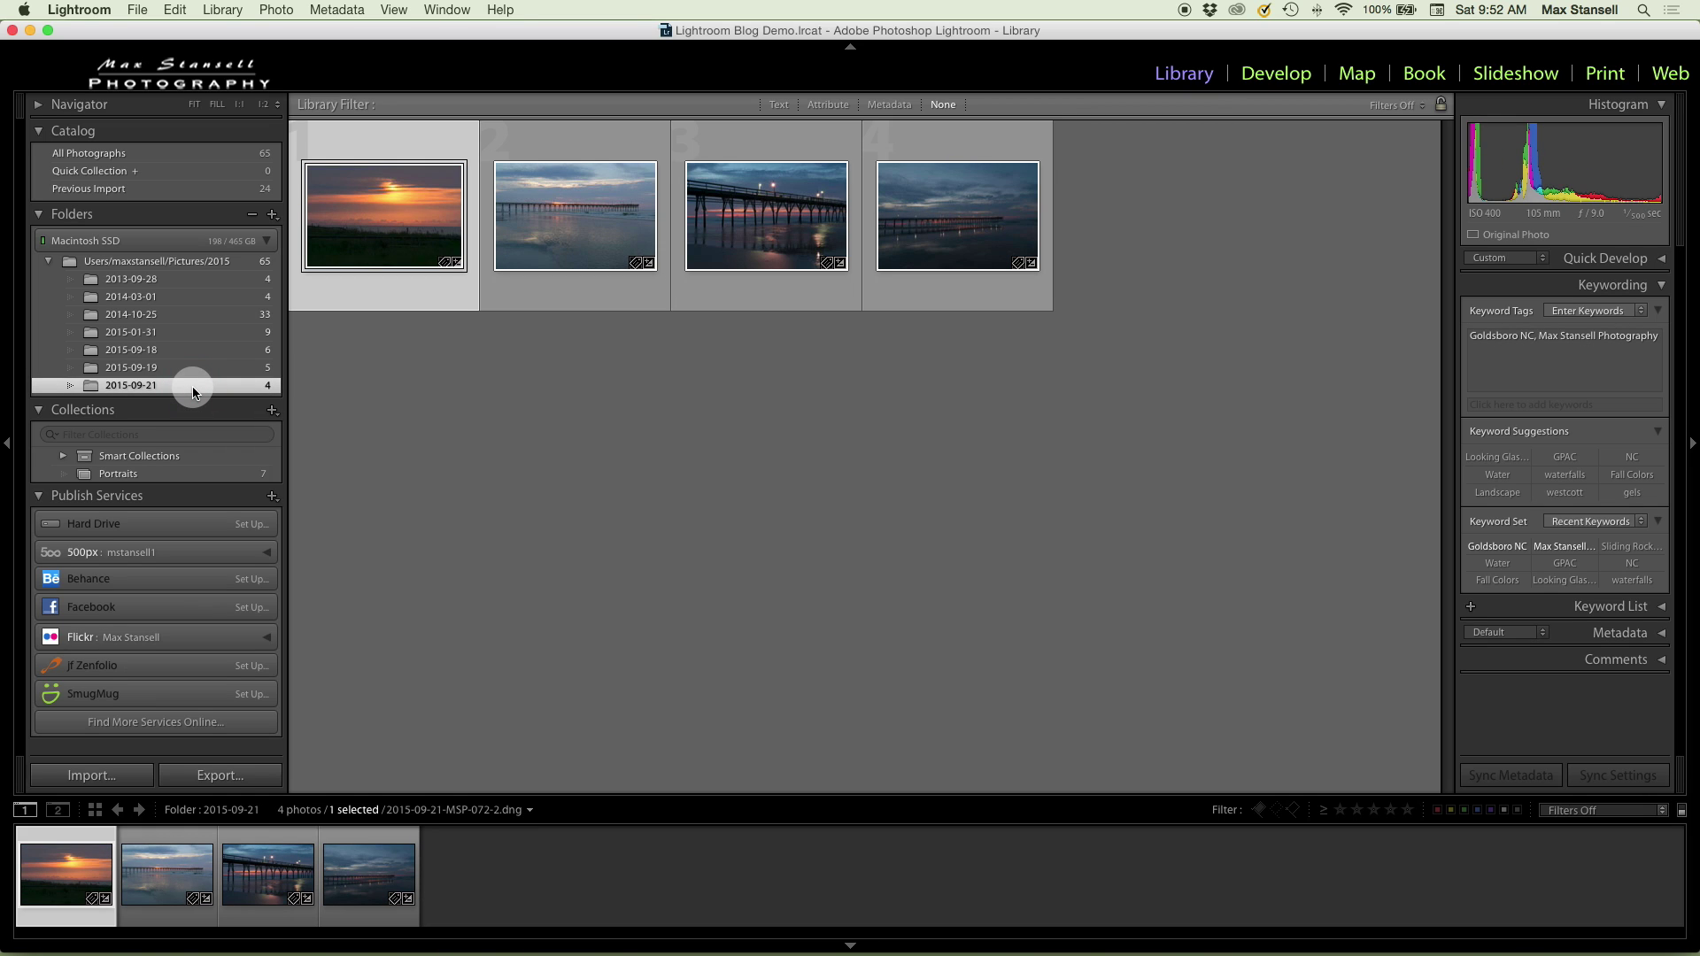